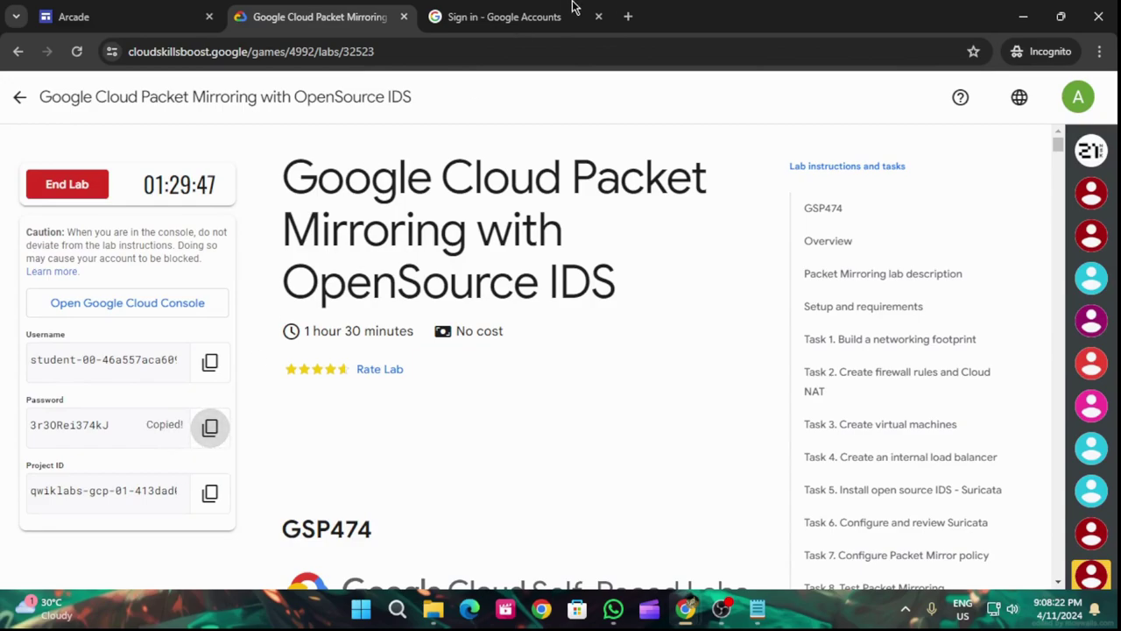
# Sign in to the lab's student account with the copied account password, accepting the new-account notice and the Google Cloud terms of service.
pyautogui.click(626, 343)
pyautogui.hotkey('ctrl', 'v')
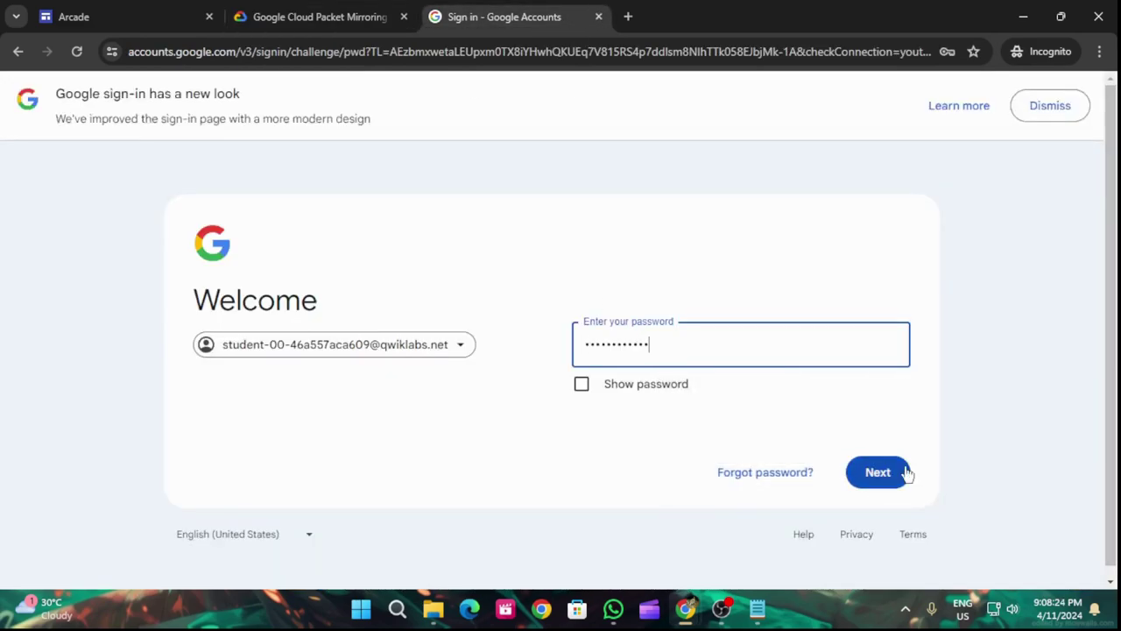
pyautogui.click(906, 467)
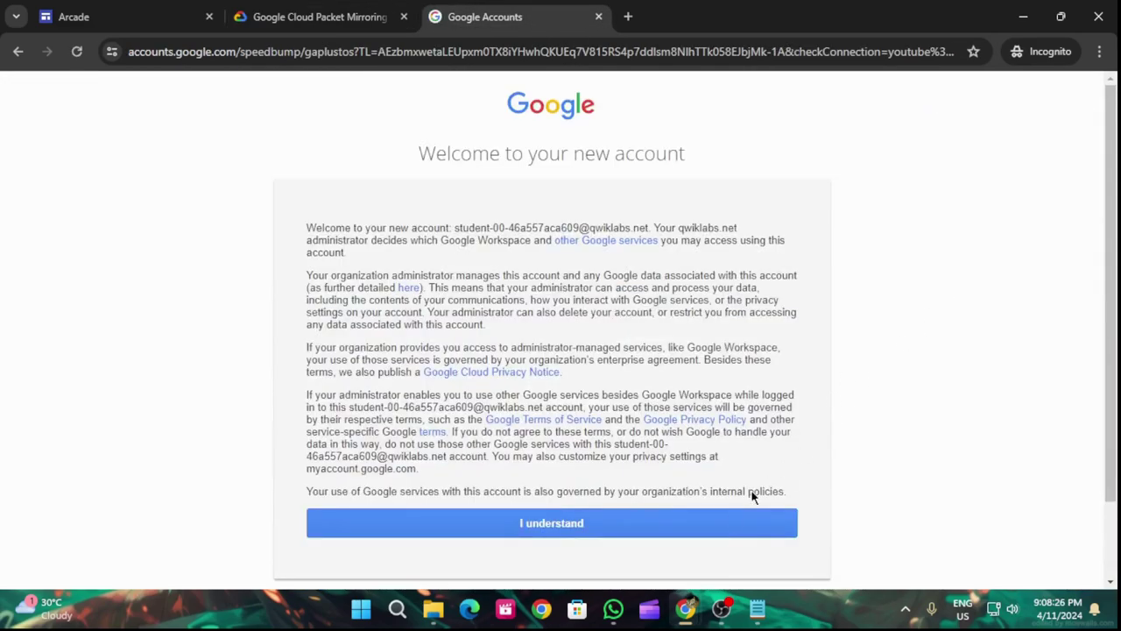
pyautogui.click(731, 524)
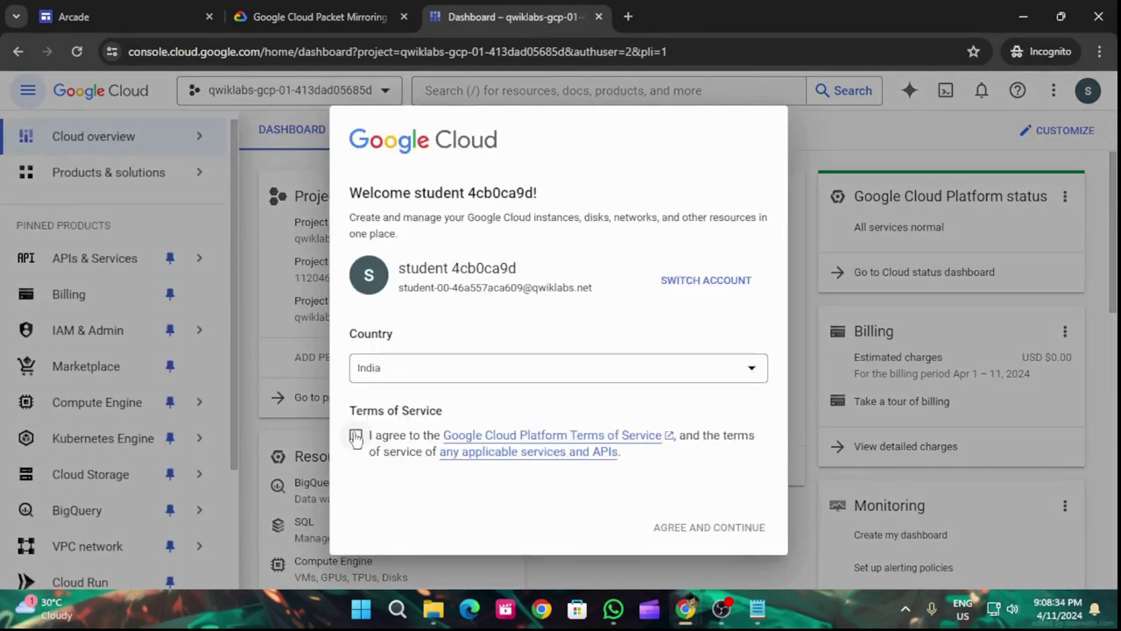
pyautogui.click(355, 435)
pyautogui.click(695, 529)
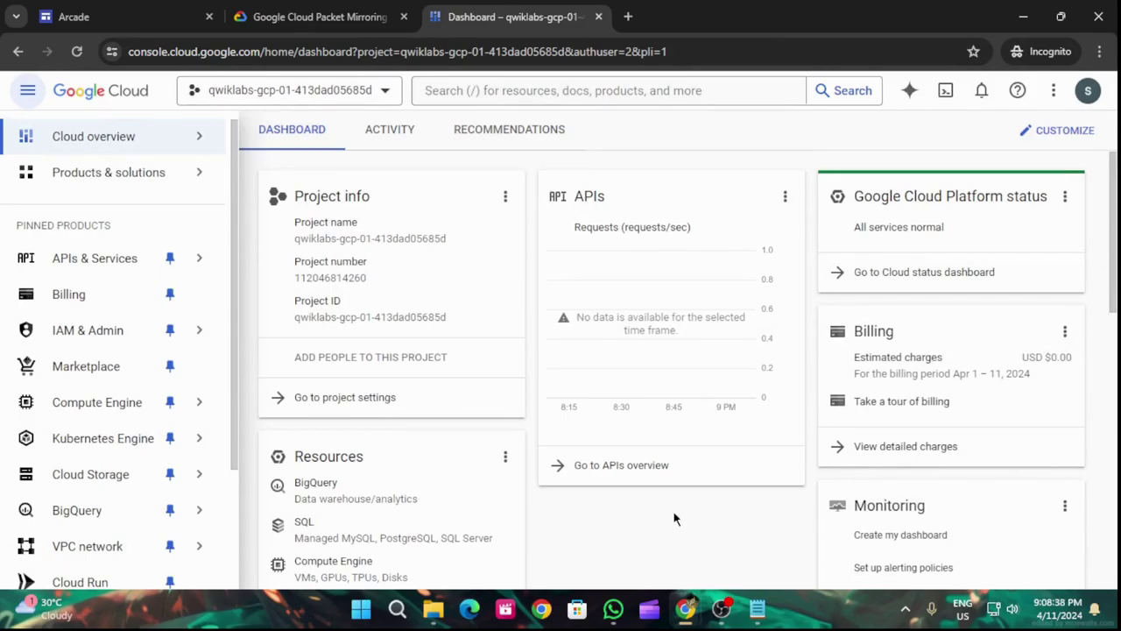
# Copy the gcloud auth list command from the Setup and requirements section of the lab instructions.
pyautogui.click(317, 17)
pyautogui.scroll(-6, 566, 425)
pyautogui.scroll(-15, 568, 422)
pyautogui.scroll(-15, 592, 421)
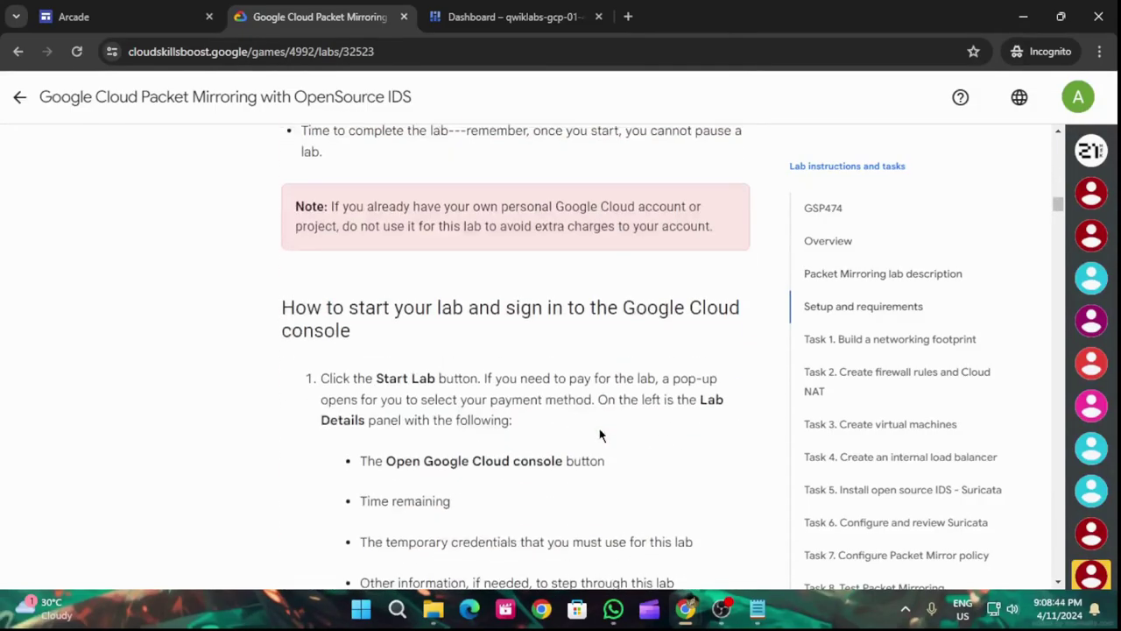
pyautogui.scroll(-15, 601, 435)
pyautogui.scroll(-10, 615, 432)
pyautogui.click(720, 419)
# Start a Cloud Shell session in the Google Cloud console and dismiss its session details tip.
pyautogui.click(515, 17)
pyautogui.click(945, 96)
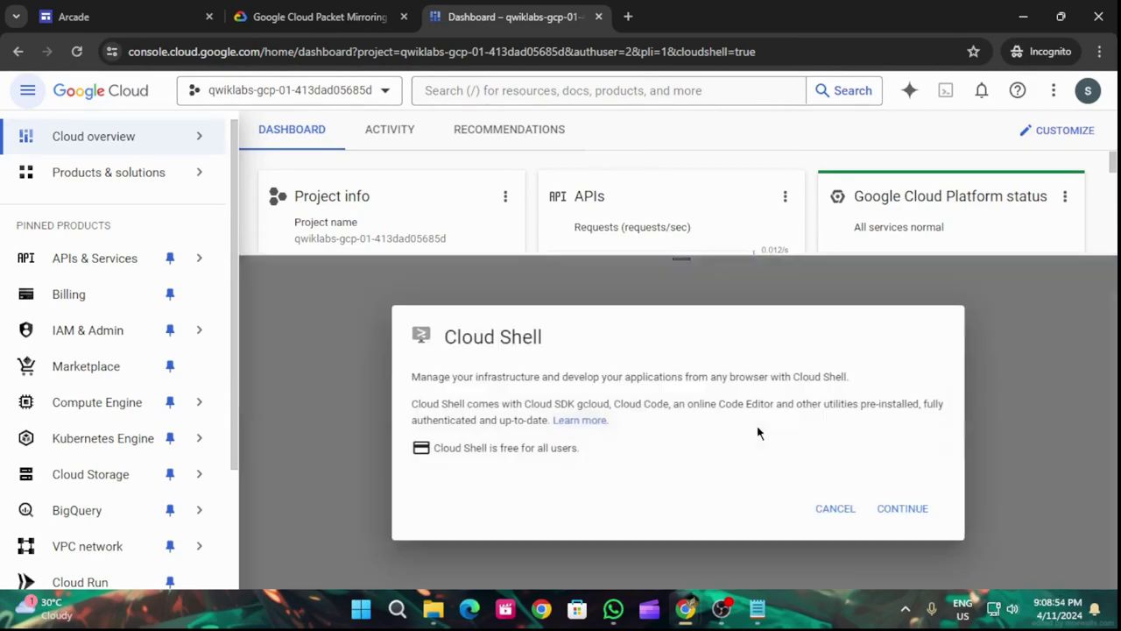
pyautogui.click(895, 507)
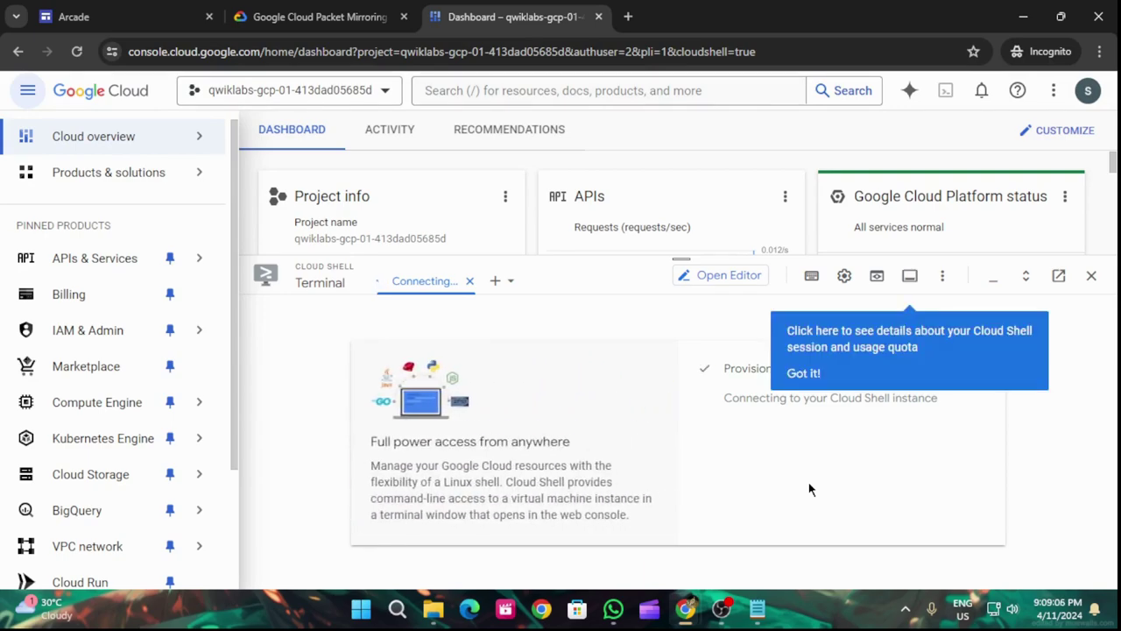
pyautogui.click(832, 376)
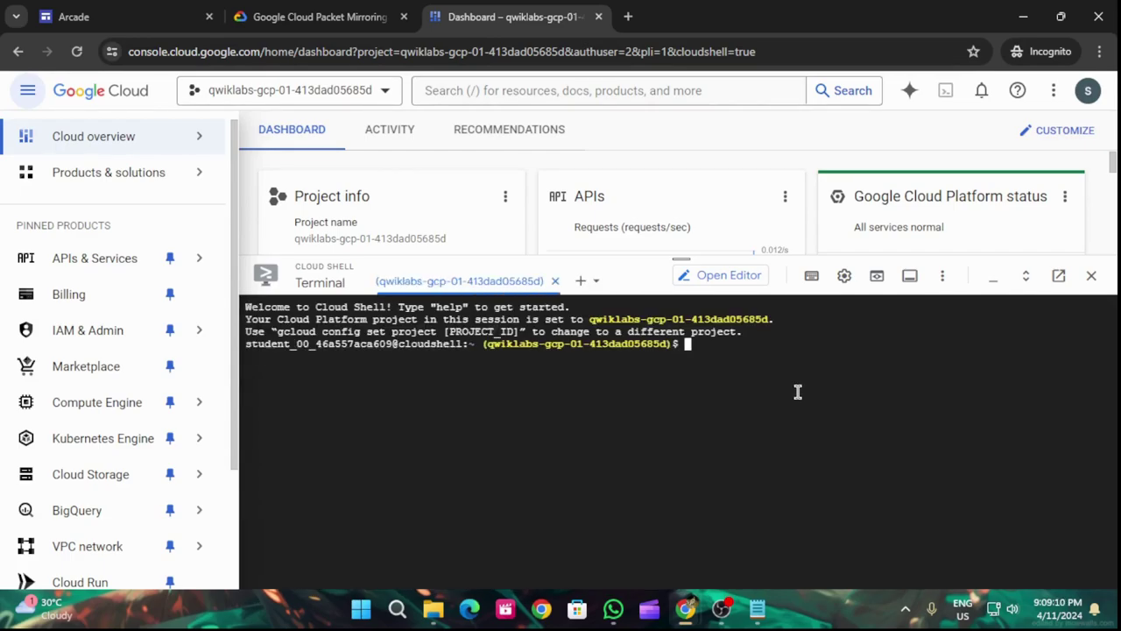
# Run gcloud auth list in Cloud Shell and authorize the shell to use the account's credentials.
pyautogui.hotkey('ctrl', 'v')
pyautogui.press('Return')
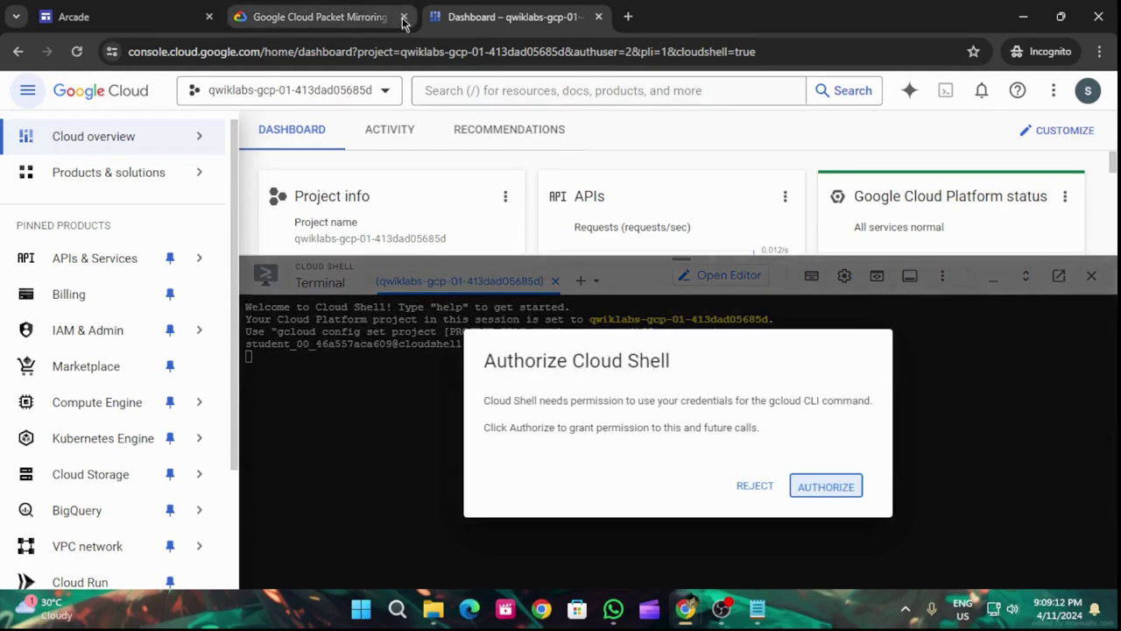
pyautogui.click(788, 485)
# Copy the gcloud config list project command from the lab instructions and run it in Cloud Shell.
pyautogui.hotkey('ctrl', 'shift', 'Tab')
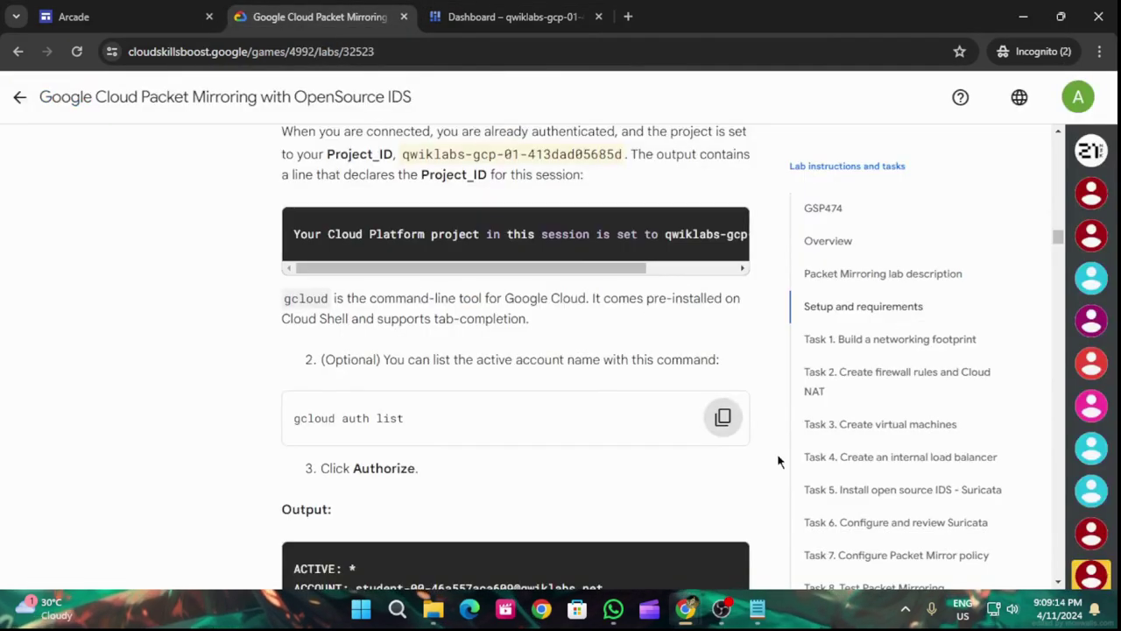
pyautogui.scroll(-2, 763, 473)
pyautogui.scroll(-2, 763, 473)
pyautogui.click(723, 346)
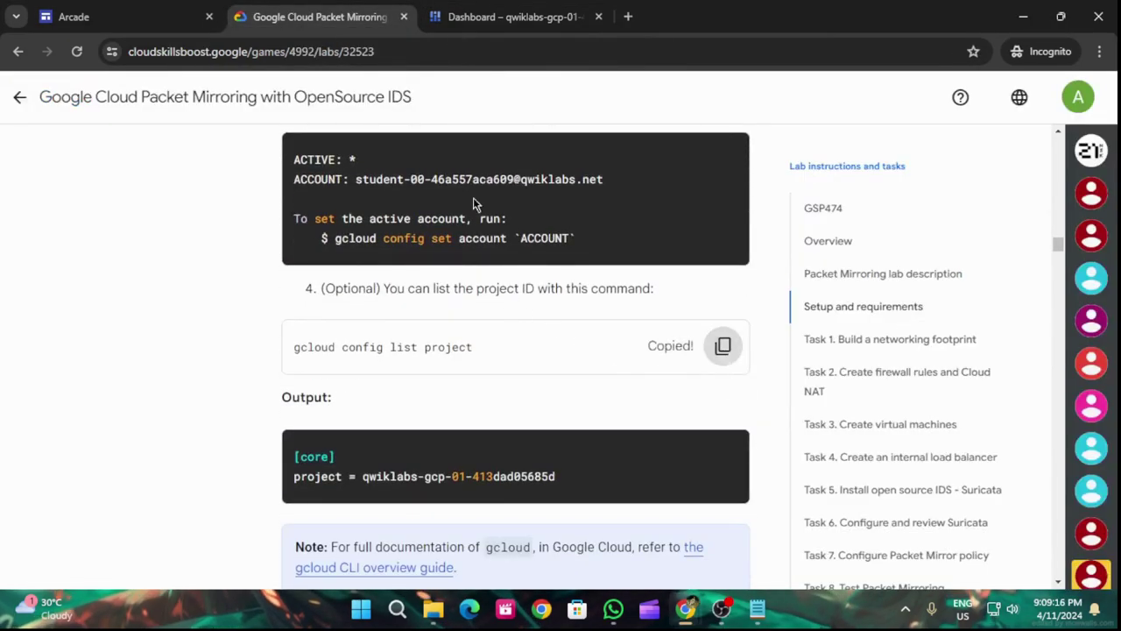
pyautogui.click(429, 24)
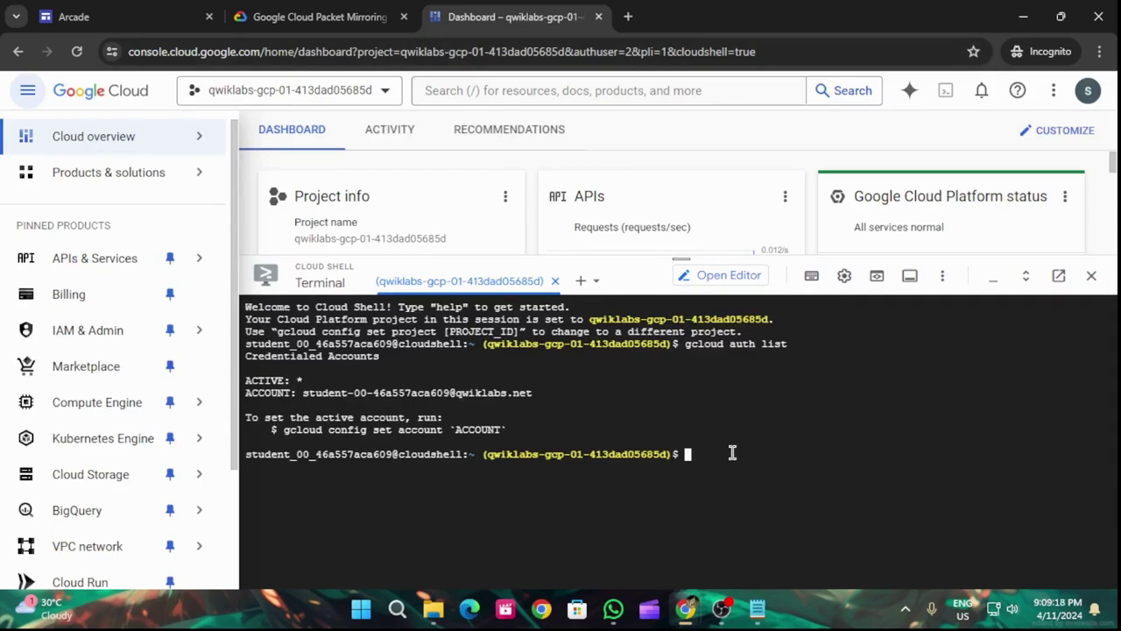
pyautogui.hotkey('ctrl', 'v')
pyautogui.press('Return')
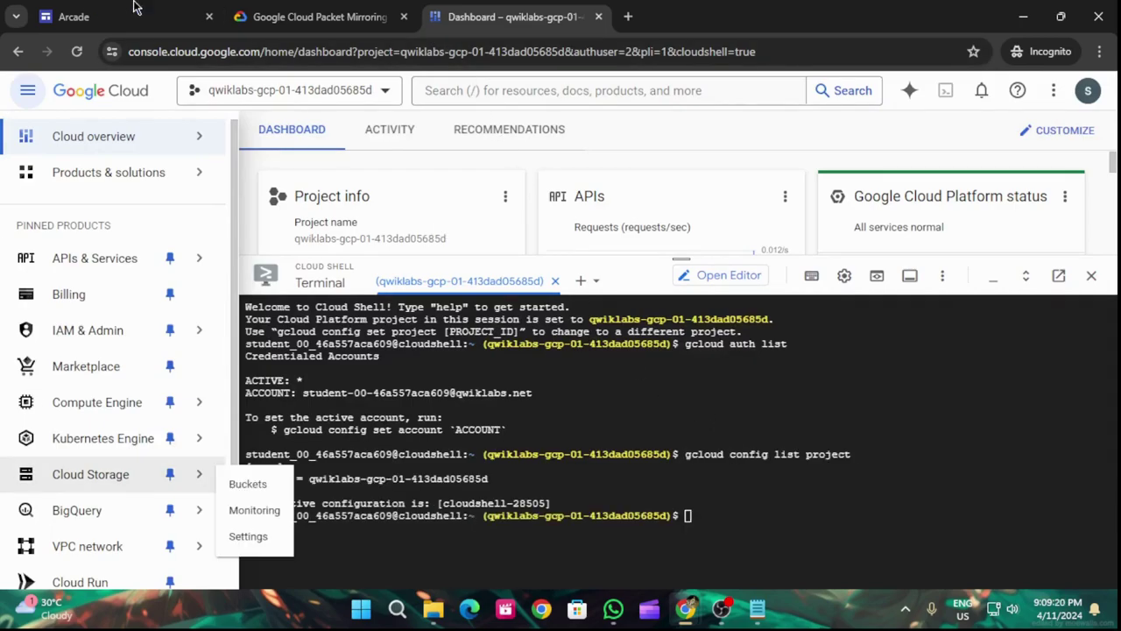
# Create the VPC network dm-stamford with custom subnet mode by running the lab's Task 1 command in Cloud Shell.
pyautogui.click(333, 10)
pyautogui.scroll(-7, 633, 390)
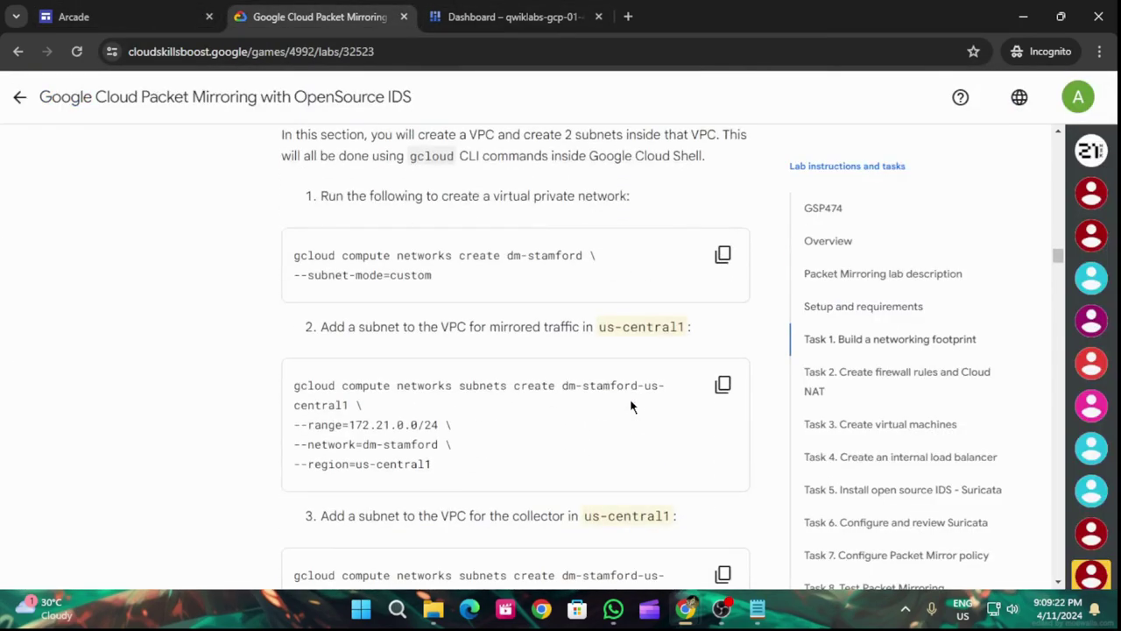
pyautogui.scroll(2, 630, 398)
pyautogui.click(722, 418)
pyautogui.click(543, 7)
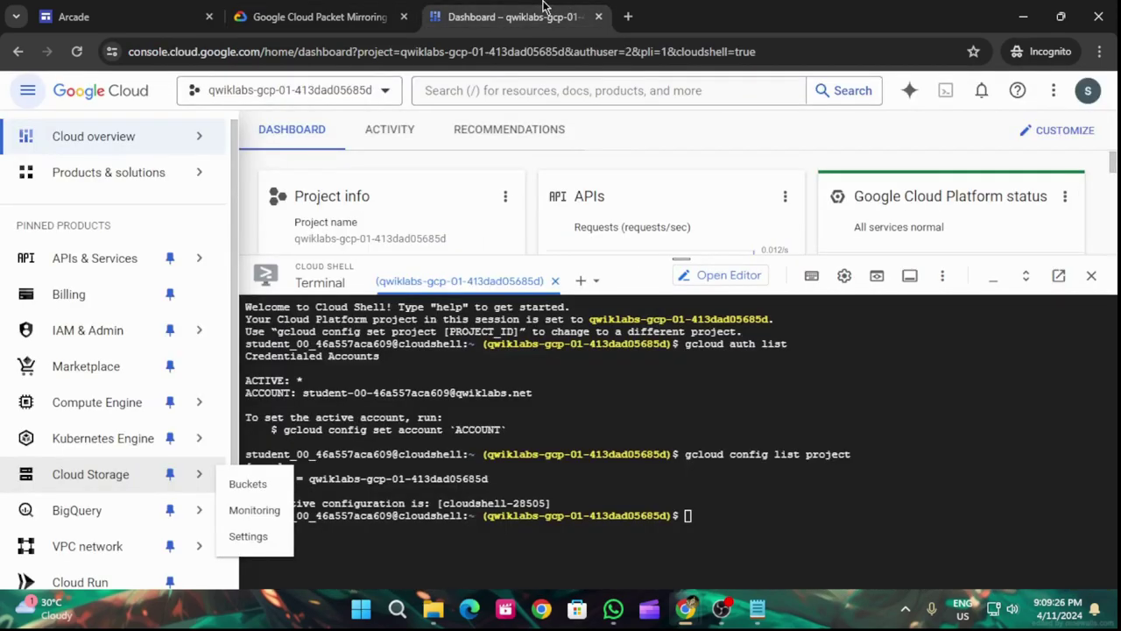
pyautogui.hotkey('ctrl', 'v')
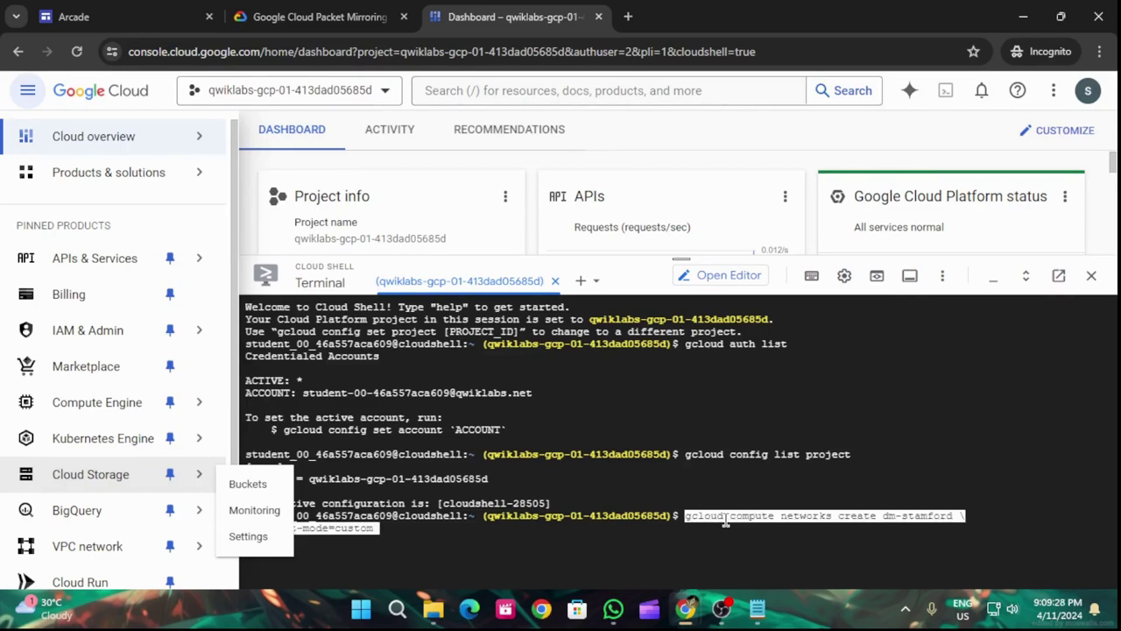
# Run the lab's command to create subnet dm-stamford-us-central1 with range 172.21.0.0/24 on network dm-stamford in region us-central1.
pyautogui.click(331, 8)
pyautogui.scroll(-3, 499, 379)
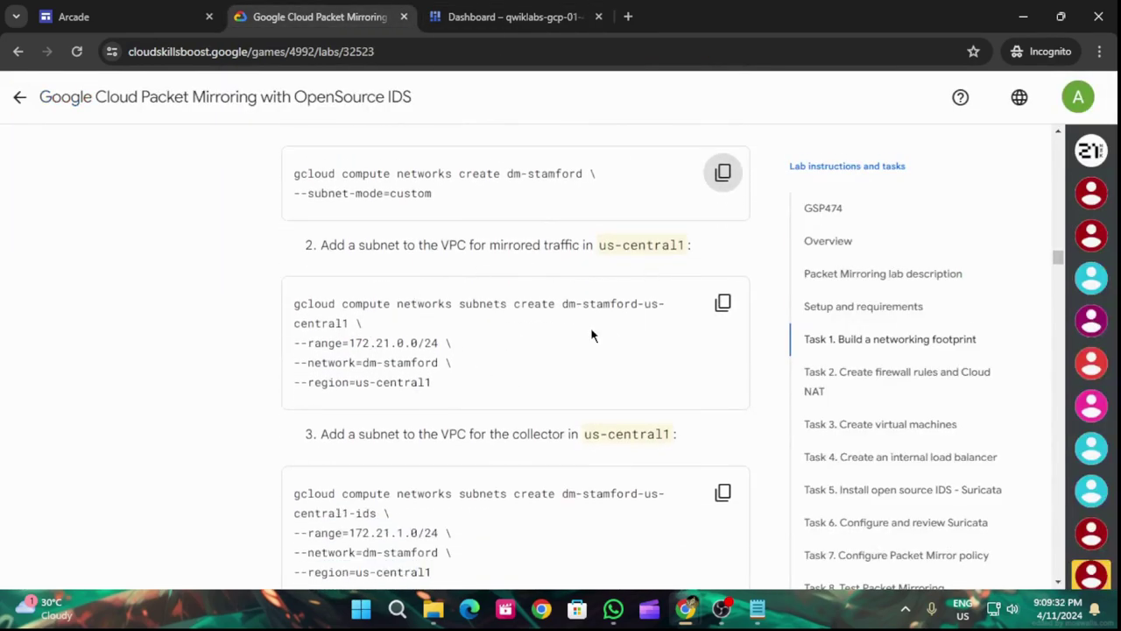
pyautogui.click(722, 302)
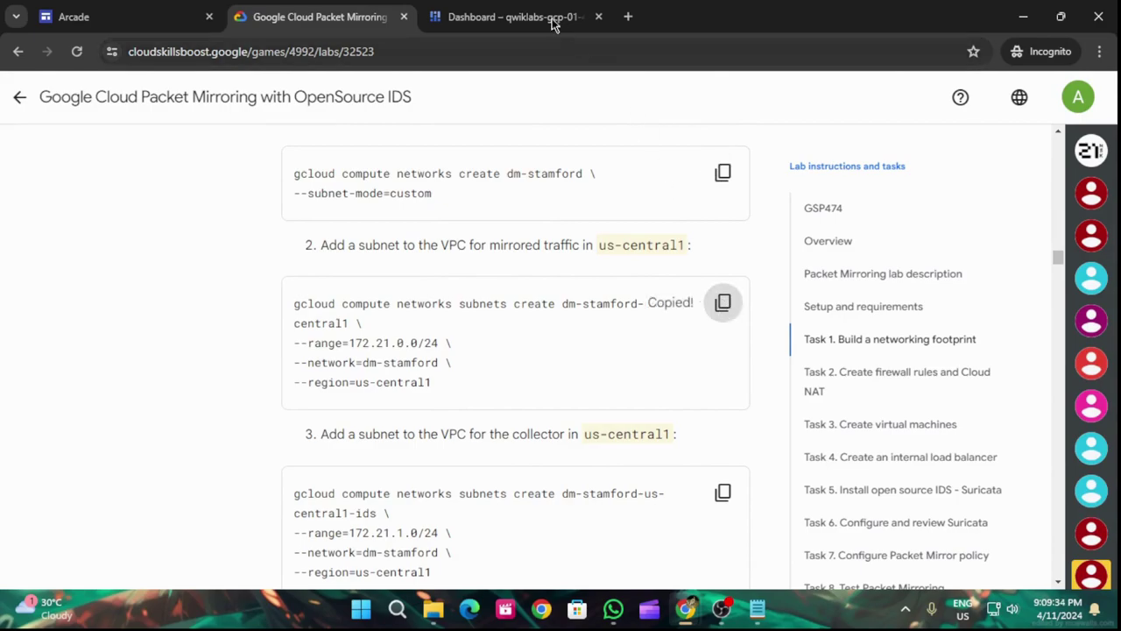
pyautogui.click(501, 9)
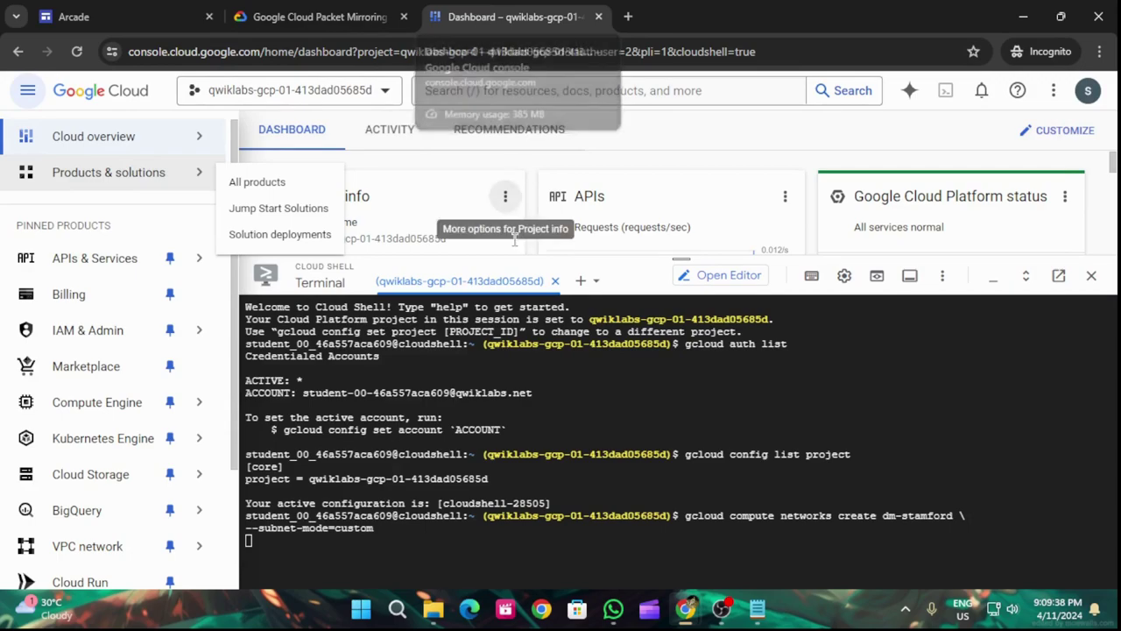
pyautogui.click(399, 547)
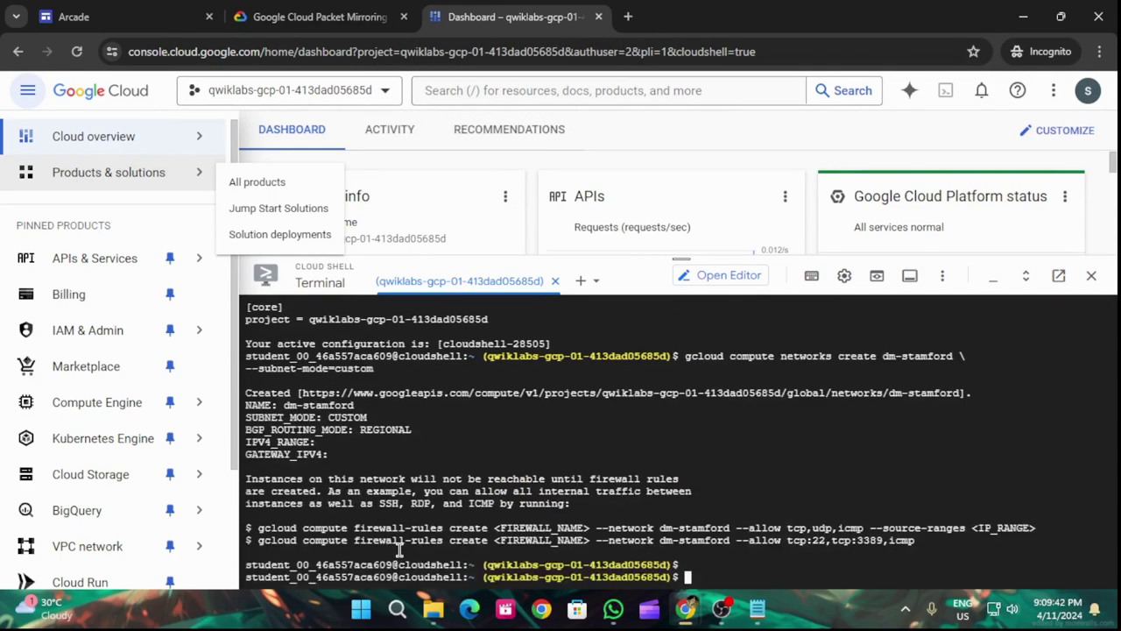
pyautogui.hotkey('ctrl', 'v')
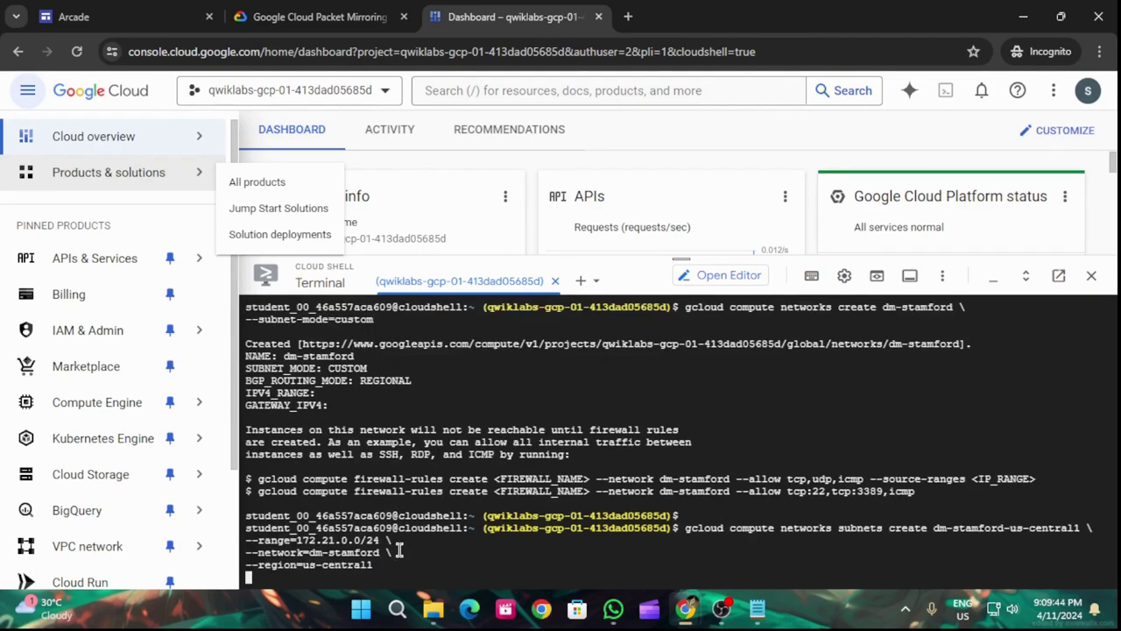
# Run the lab's command to create collector subnet dm-stamford-us-central1-ids with range 172.21.1.0/24 on network dm-stamford in region us-central1.
pyautogui.click(379, 17)
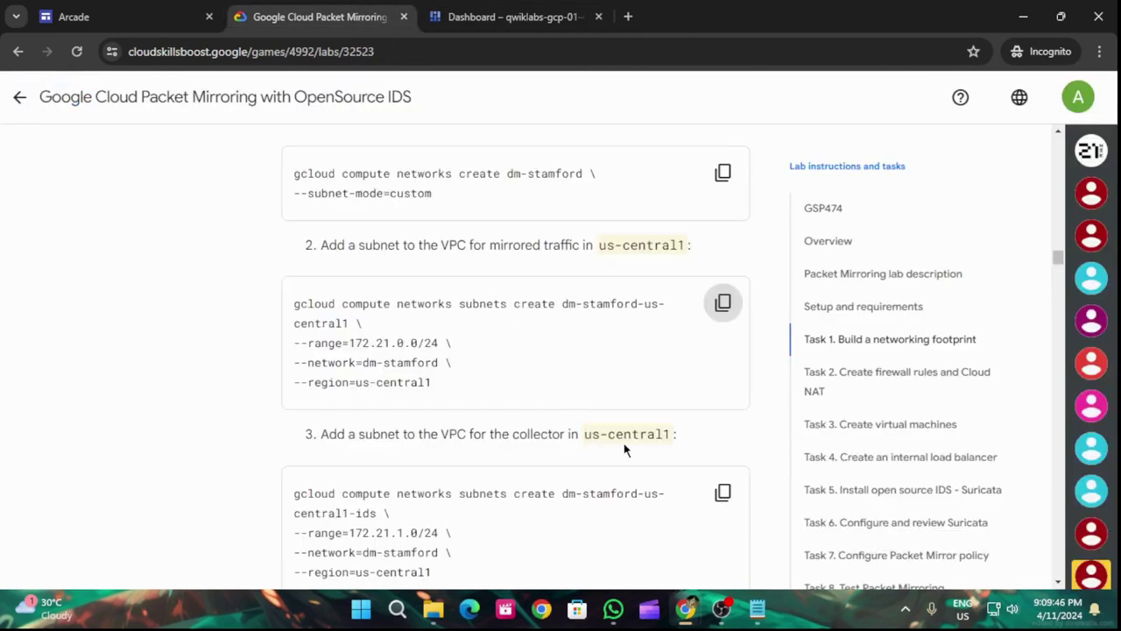
pyautogui.scroll(-2, 613, 433)
pyautogui.click(727, 332)
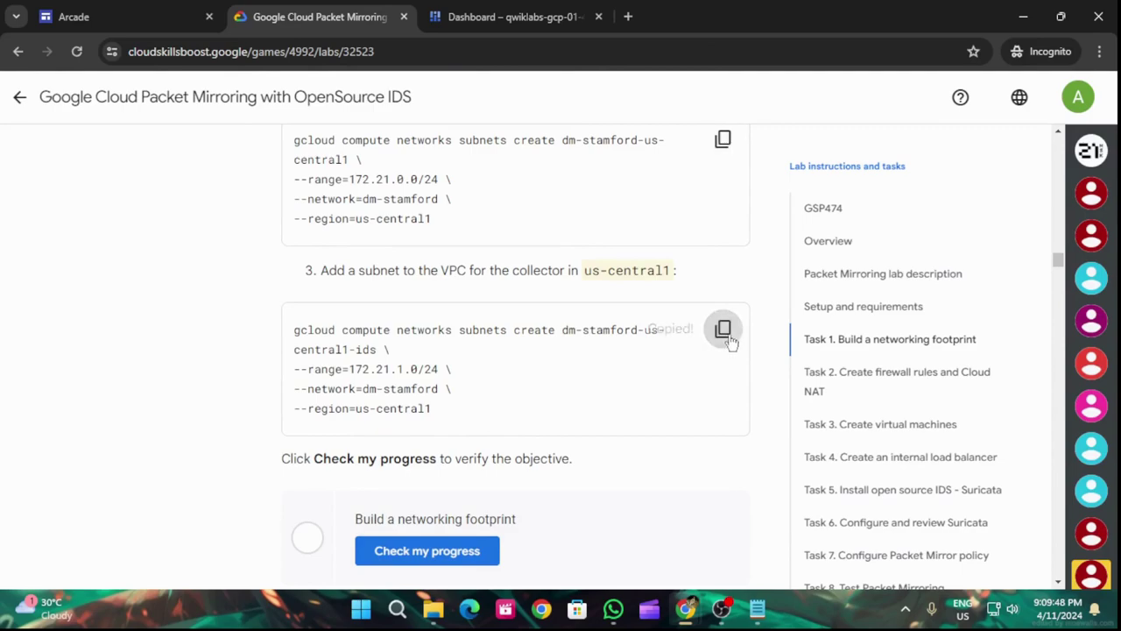
pyautogui.click(473, 22)
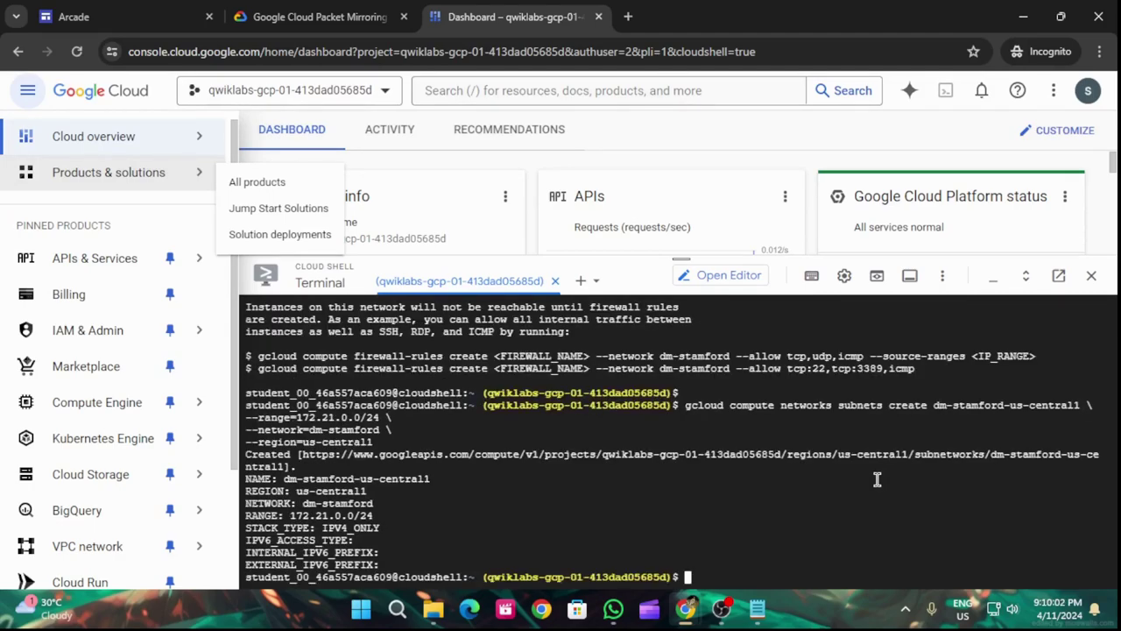
pyautogui.hotkey('ctrl', 'v')
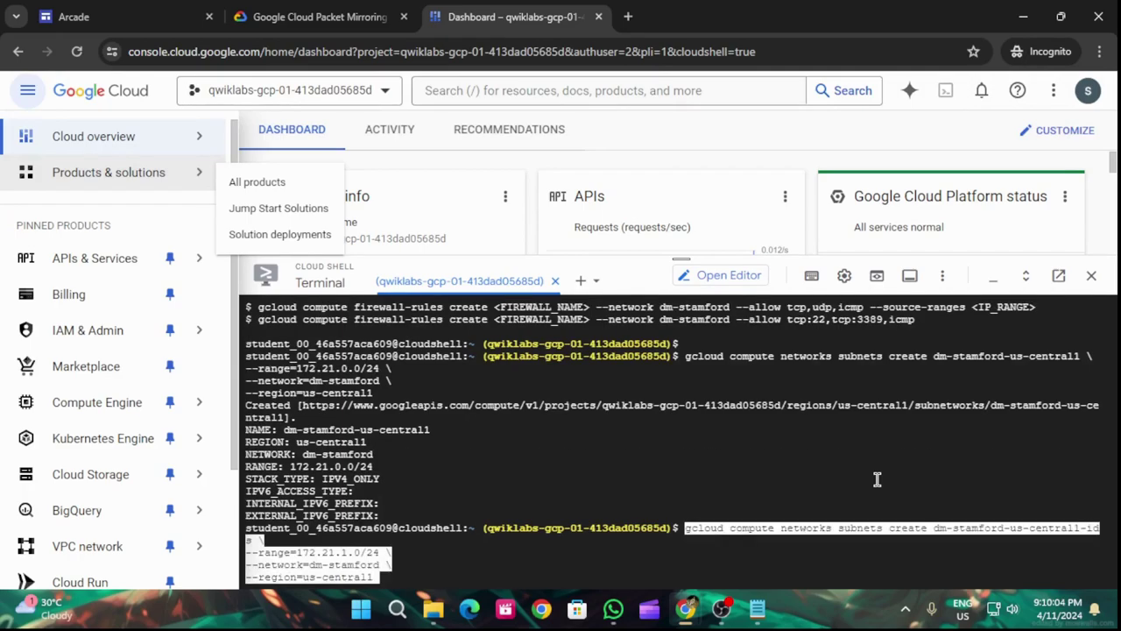
pyautogui.press('Return')
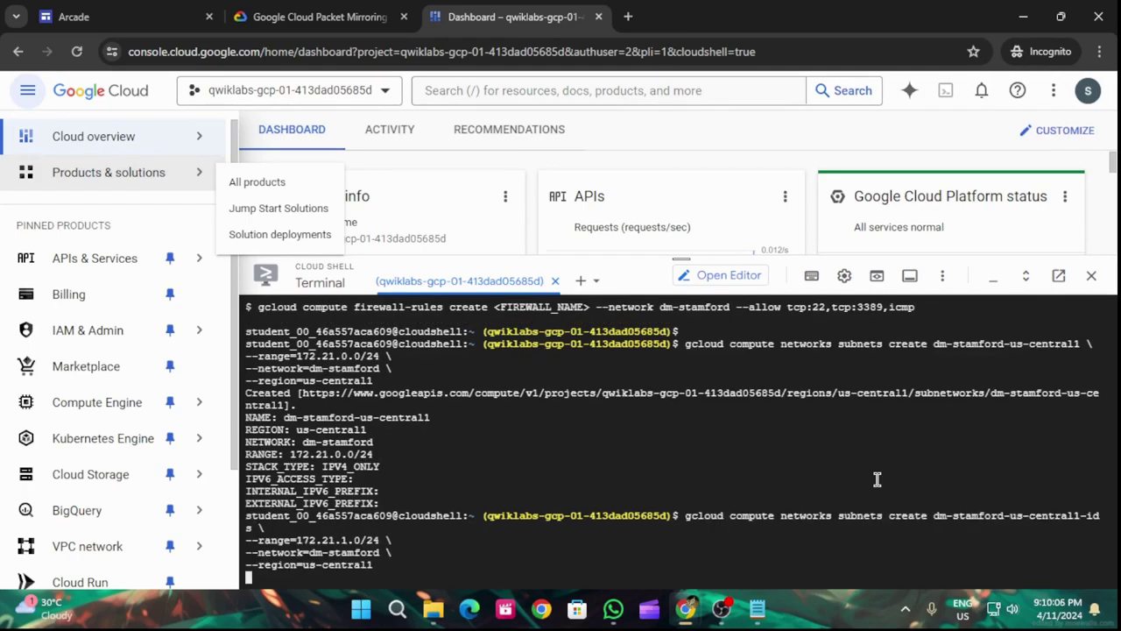
# Check the lab progress for the "Build a networking footprint" objective.
pyautogui.click(296, 29)
pyautogui.scroll(-1, 678, 426)
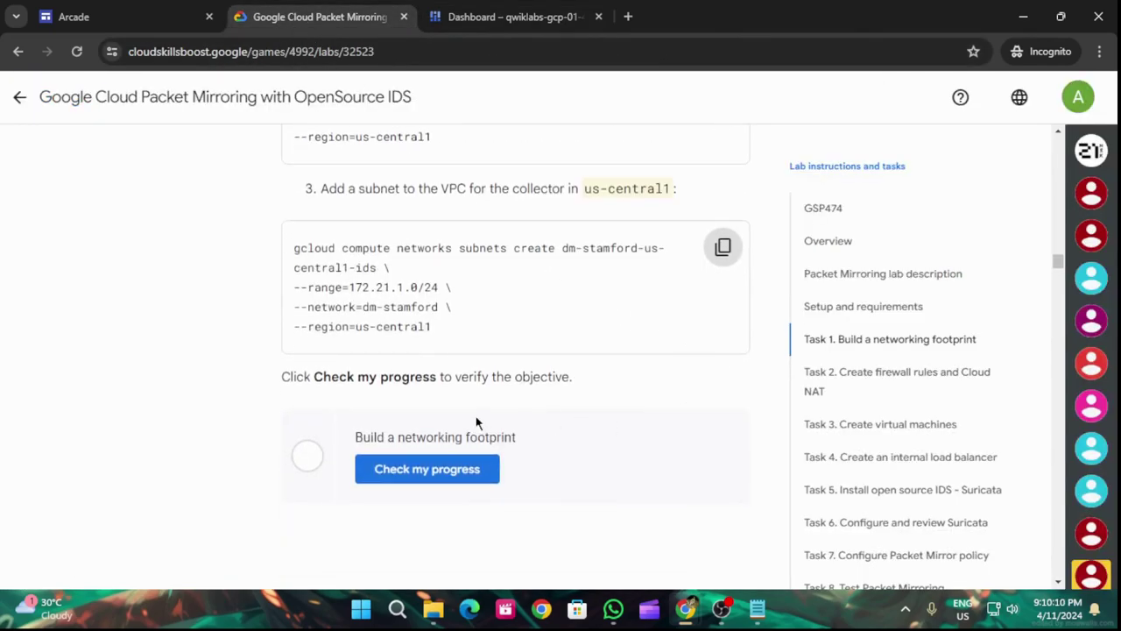
pyautogui.click(453, 467)
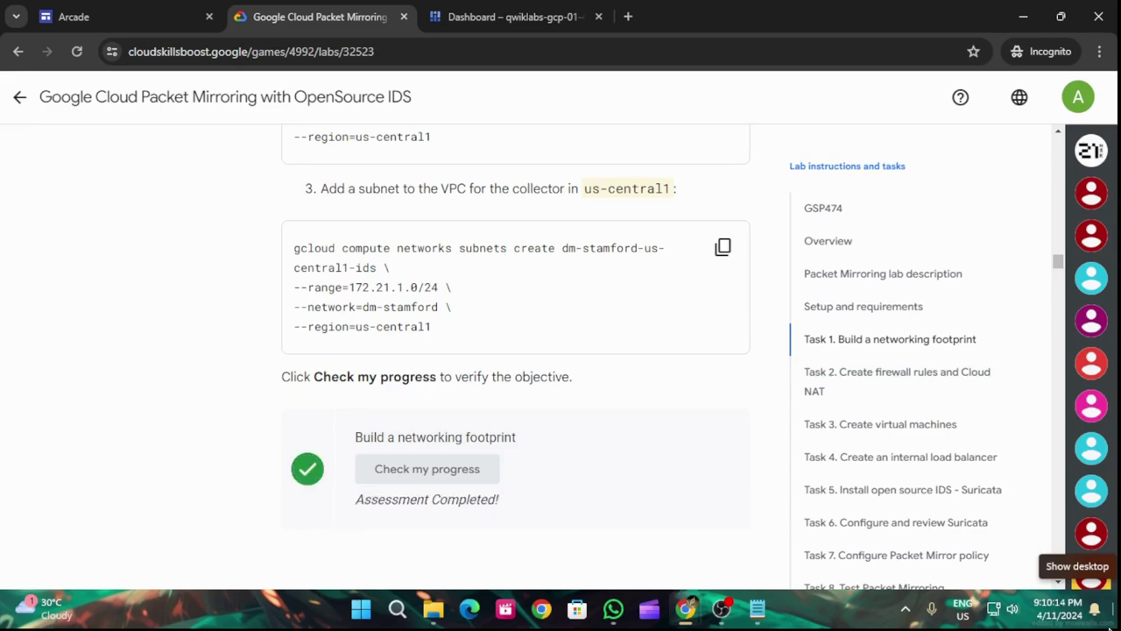
# Run the Task 2 command creating ingress firewall rule fw-dm-stamford-allow-any-web on dm-stamford, priority 1000, allowing tcp:80,icmp from 0.0.0.0/0.
pyautogui.scroll(-8, 549, 376)
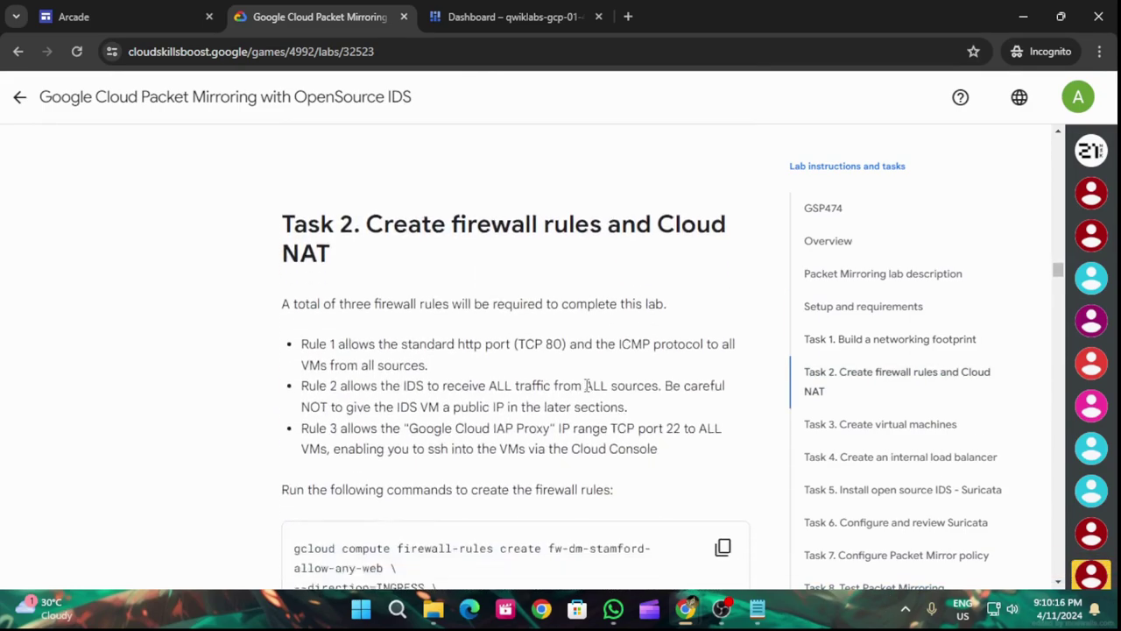
pyautogui.click(723, 343)
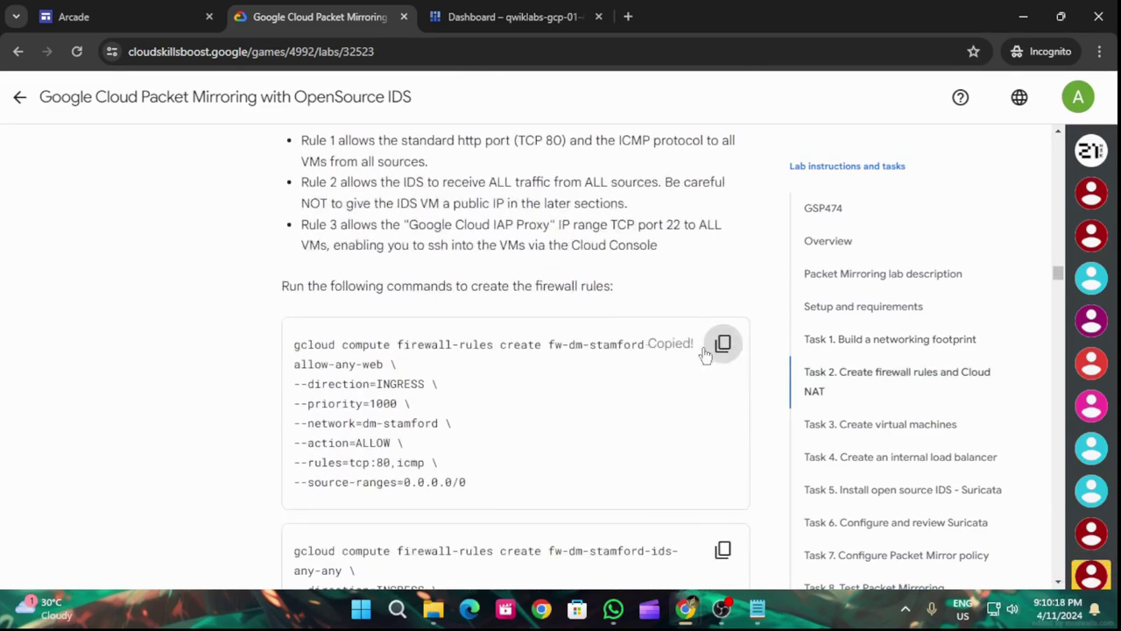
pyautogui.click(533, 10)
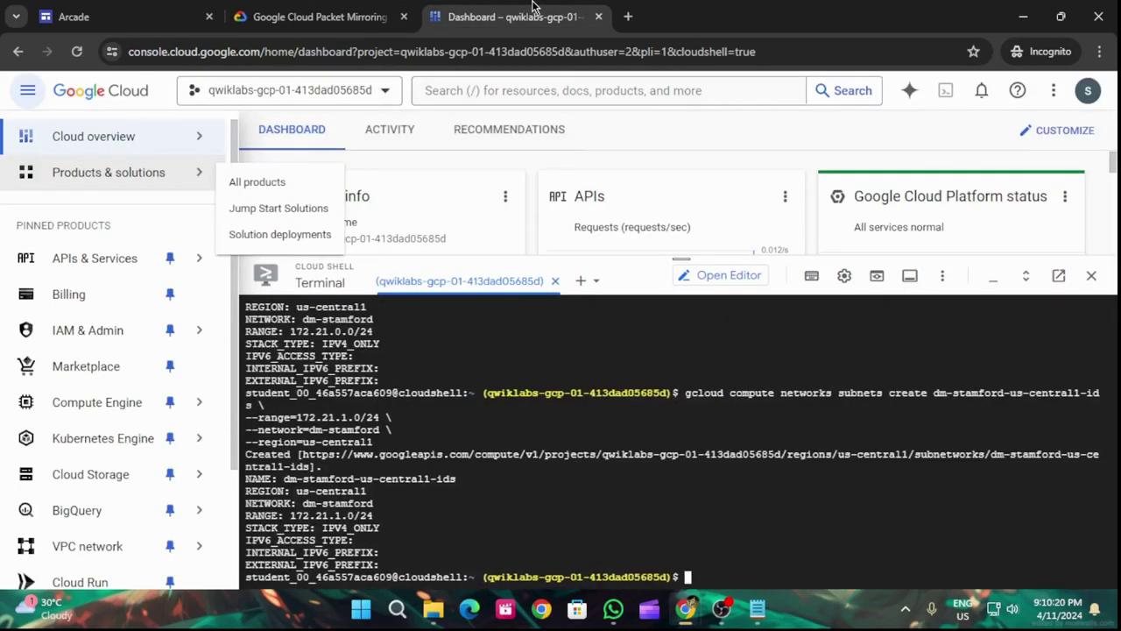
pyautogui.hotkey('ctrl', 'v')
# Run the lab's command creating ingress firewall rule fw-dm-stamford-ids-any-any, priority 1000, allowing all traffic from 0.0.0.0/0 to target tag ids.
pyautogui.click(326, 13)
pyautogui.scroll(-3, 475, 308)
pyautogui.click(723, 305)
pyautogui.scroll(-1, 670, 319)
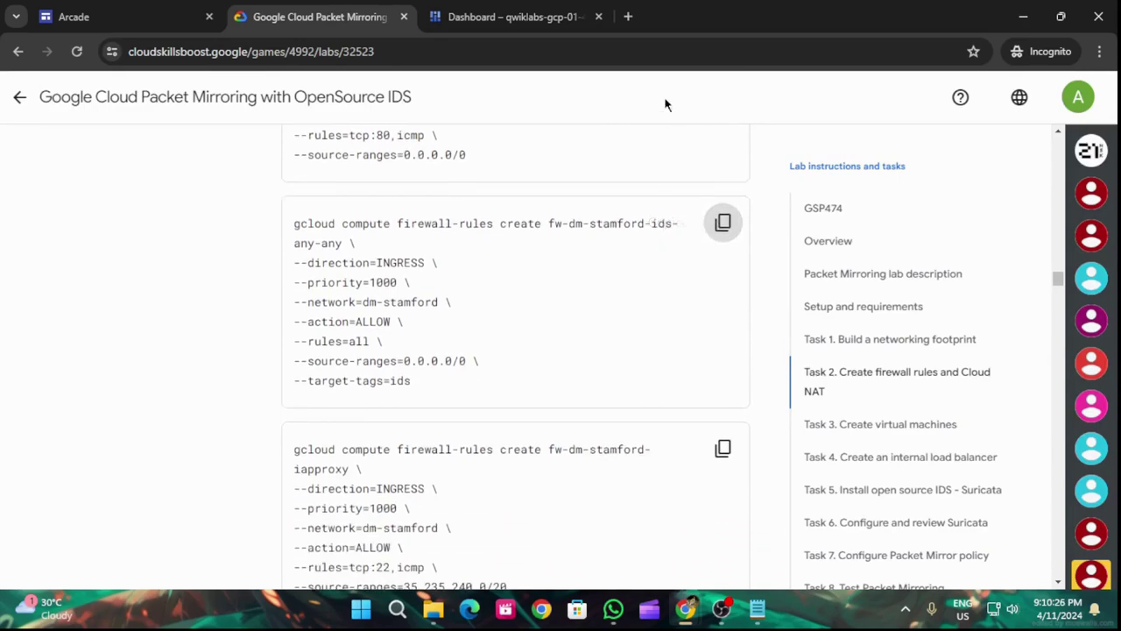
pyautogui.click(551, 11)
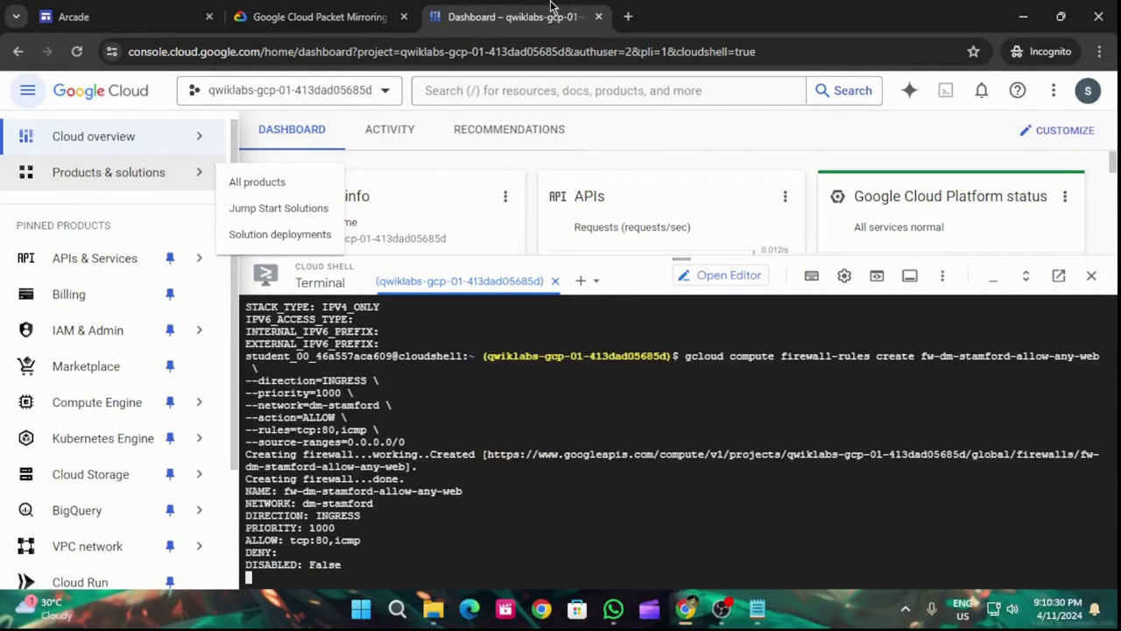
pyautogui.hotkey('ctrl', 'v')
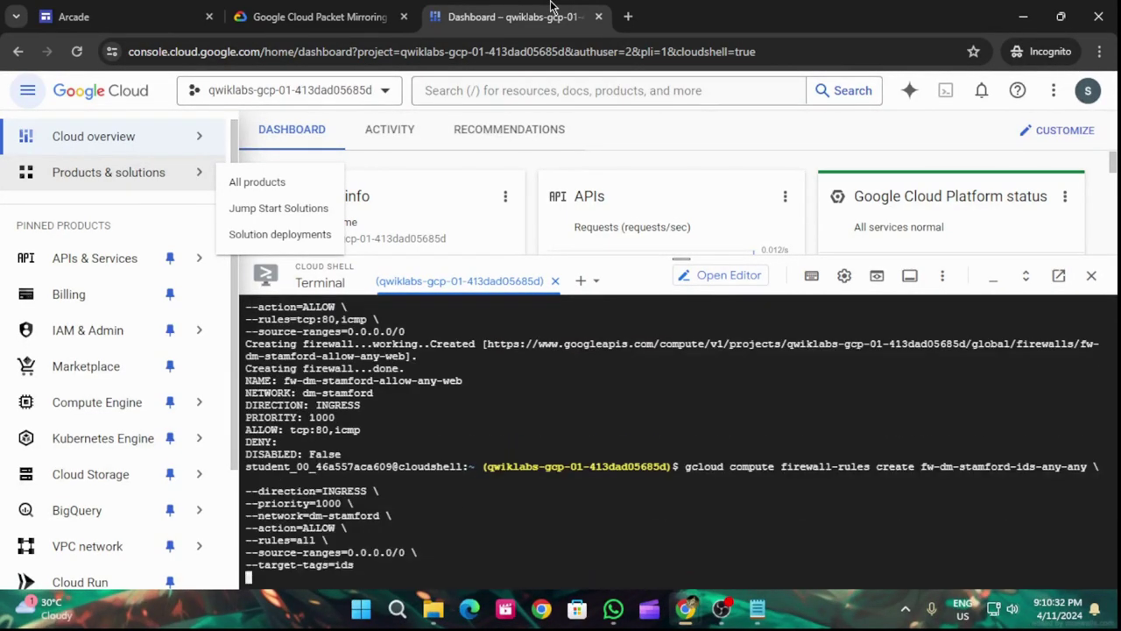
# Run the lab's command creating ingress firewall rule fw-dm-stamford-iapproxy on dm-stamford, priority 1000, allowing tcp:22,icmp from 35.235.240.0/20.
pyautogui.click(319, 16)
pyautogui.scroll(-2, 605, 420)
pyautogui.click(723, 286)
pyautogui.click(477, 14)
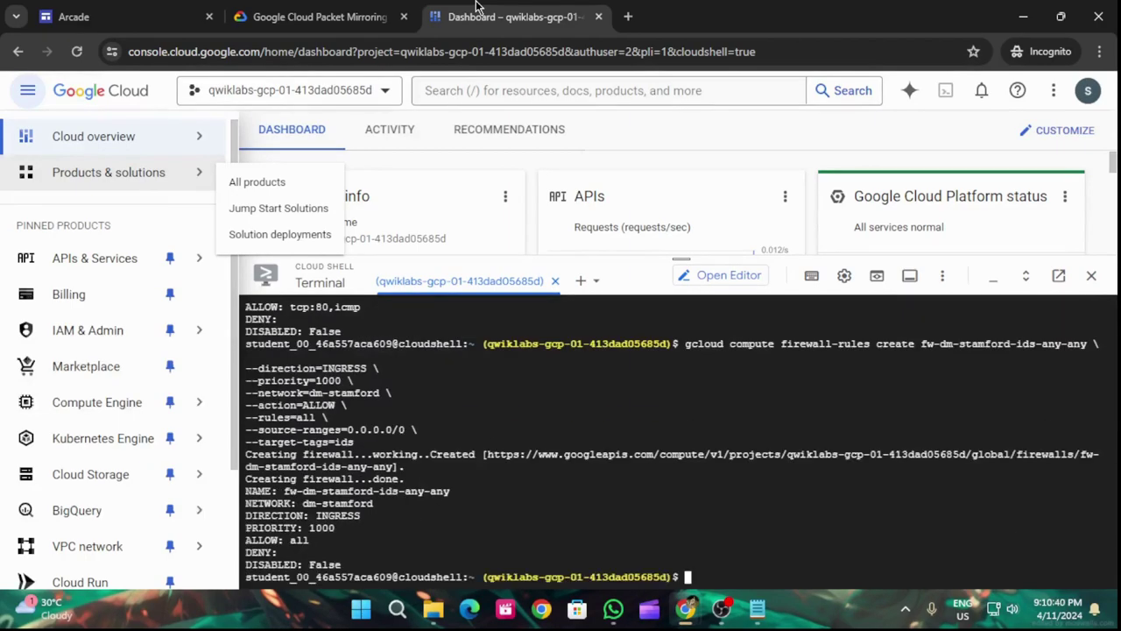
pyautogui.hotkey('ctrl', 'v')
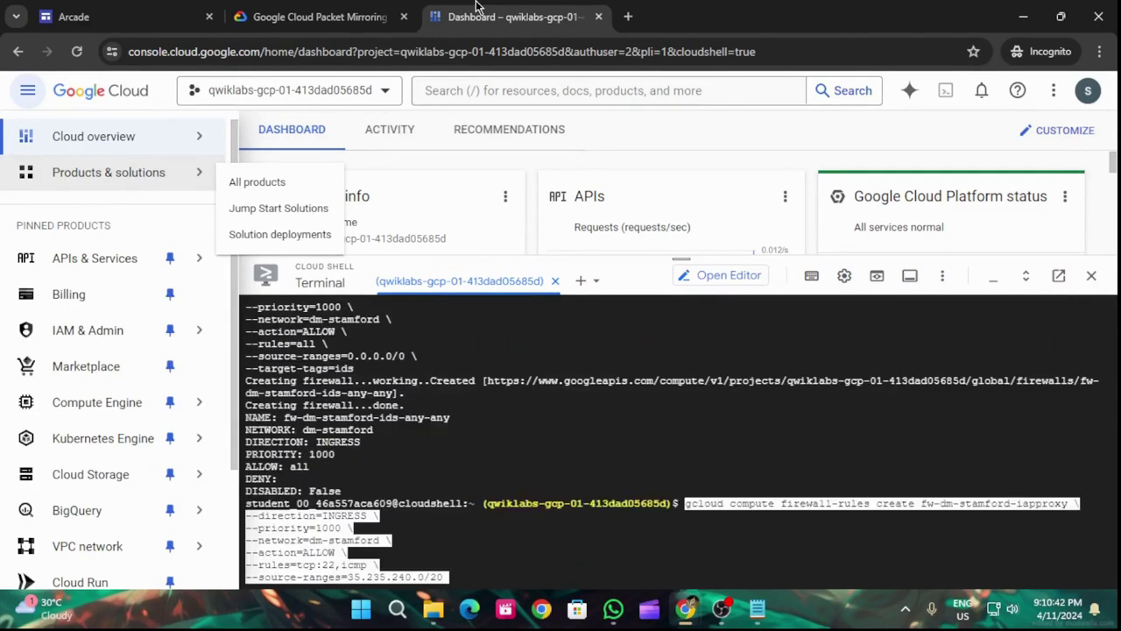
pyautogui.press('Return')
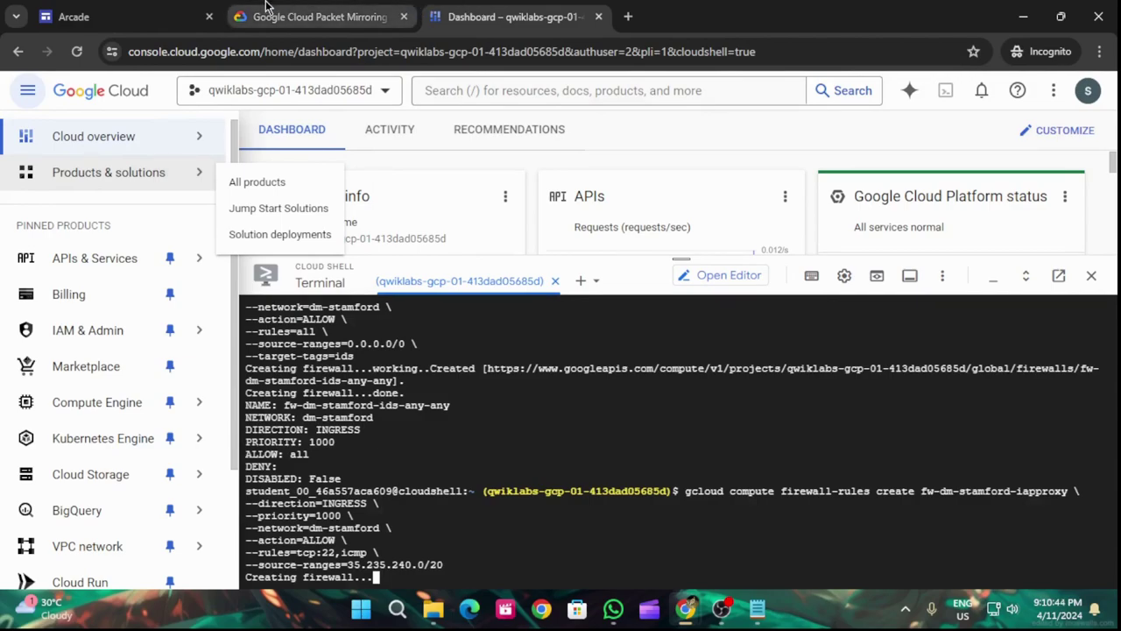
# Check the lab progress for the "Create Cloud Firewall Rules and CloudNAT" objective.
pyautogui.click(316, 17)
pyautogui.scroll(-2, 563, 283)
pyautogui.click(471, 402)
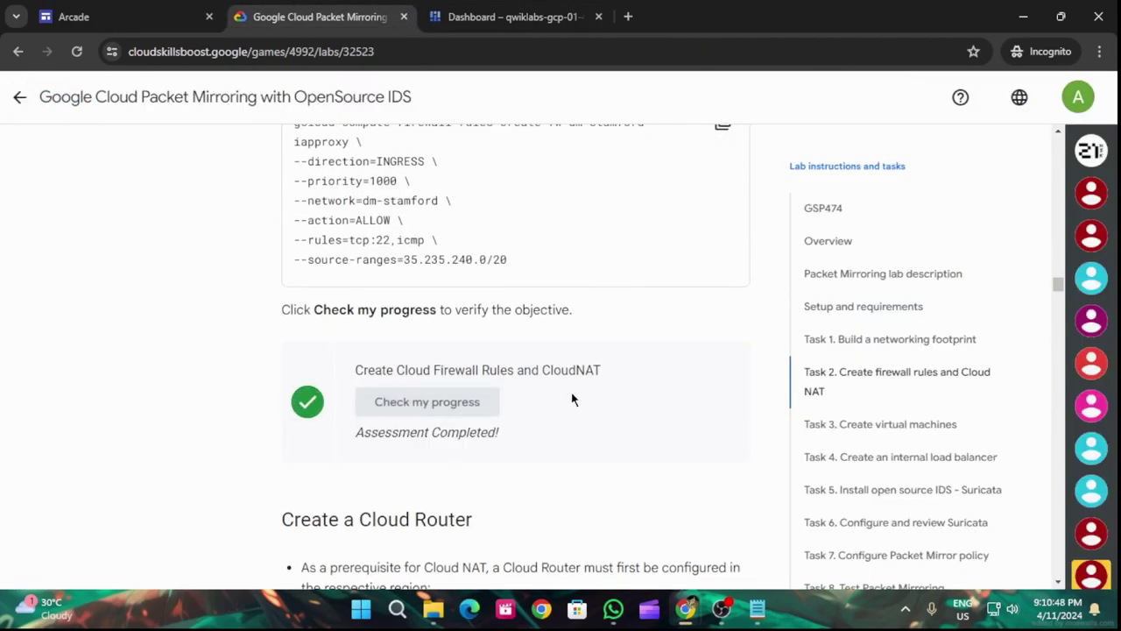
# Run the lab's command creating Cloud Router router-stamford-nat-us-central1 in region us-central1 on network dm-stamford.
pyautogui.scroll(-4, 572, 407)
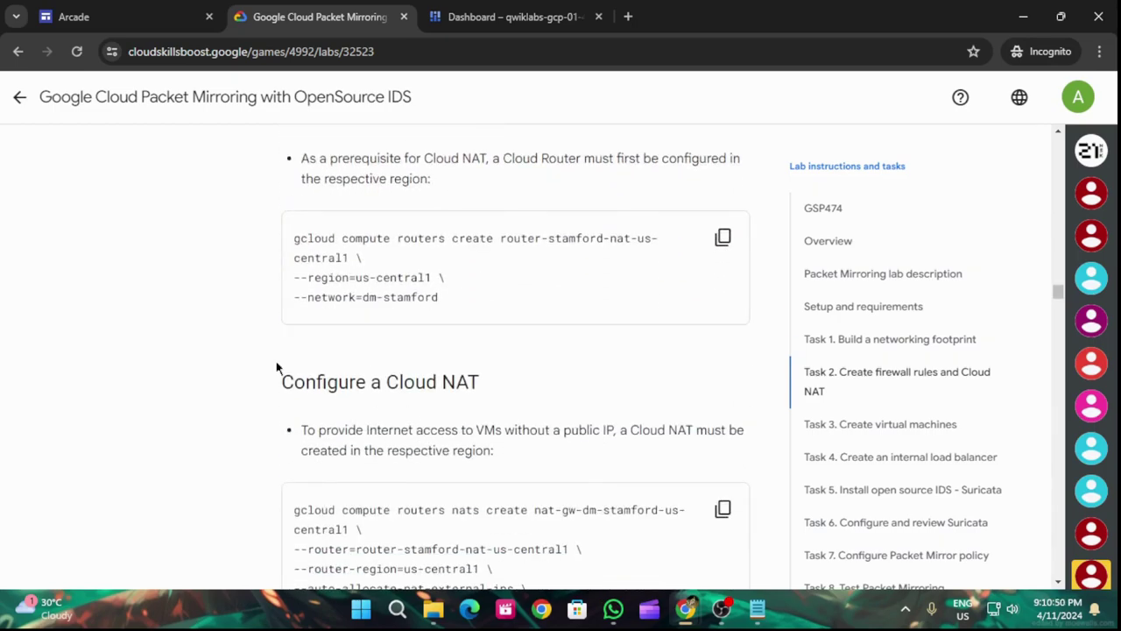
pyautogui.click(722, 237)
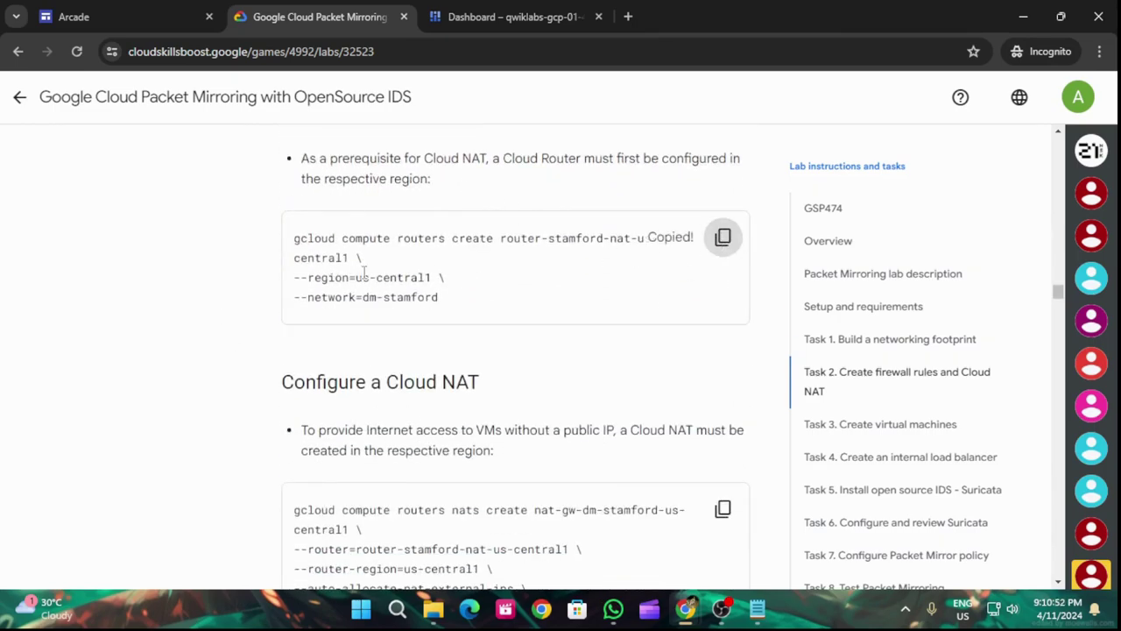
pyautogui.click(487, 9)
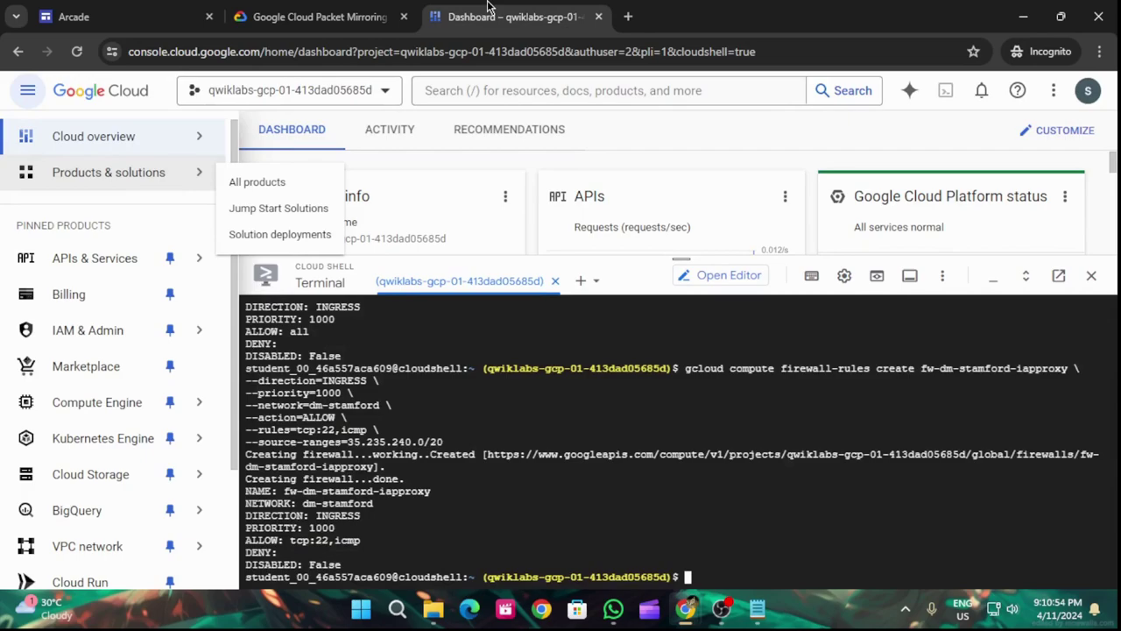
pyautogui.hotkey('ctrl', 'v')
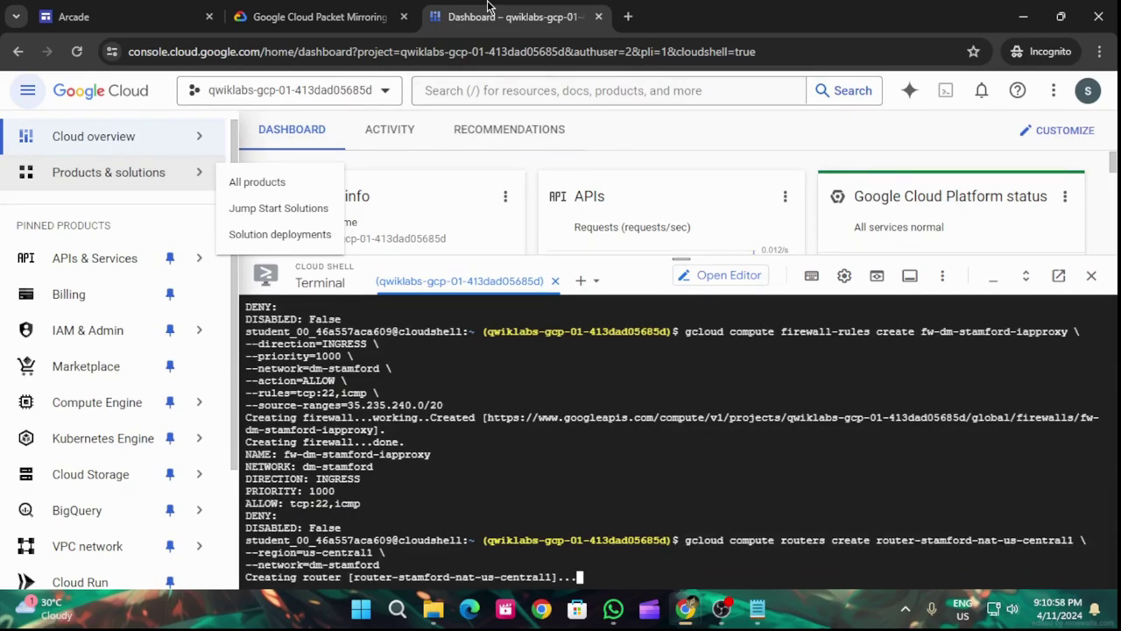
# Run the lab's command creating Cloud NAT nat-gw-dm-stamford-us-central1 on router-stamford-nat-us-central1, with auto-allocated external IPs and all subnet IP ranges.
pyautogui.click(377, 12)
pyautogui.scroll(-2, 569, 406)
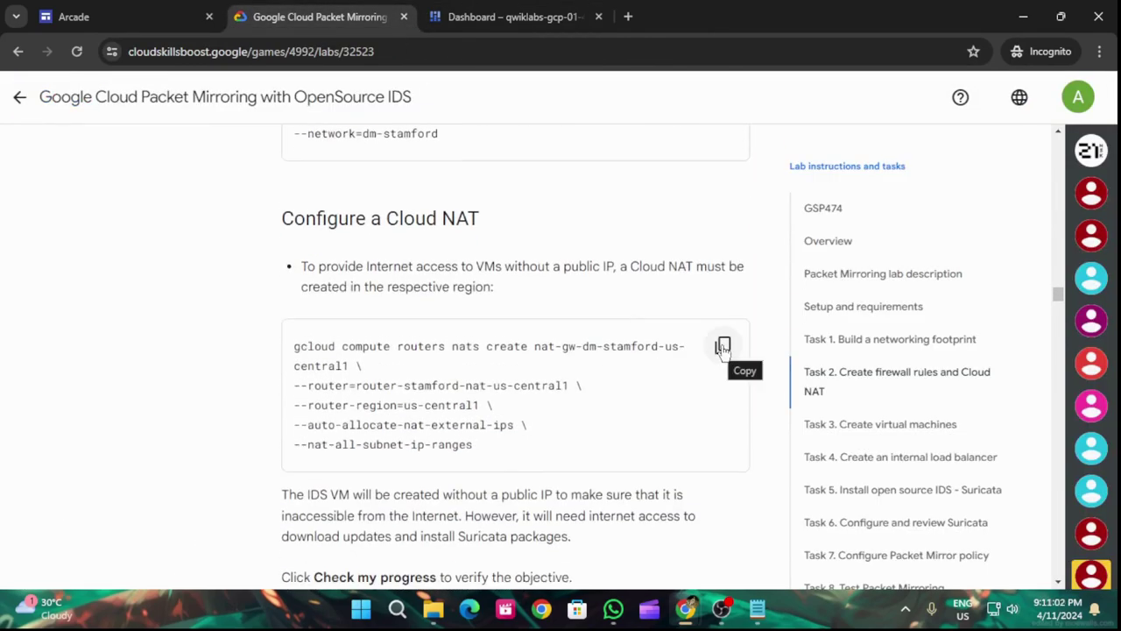
pyautogui.click(723, 345)
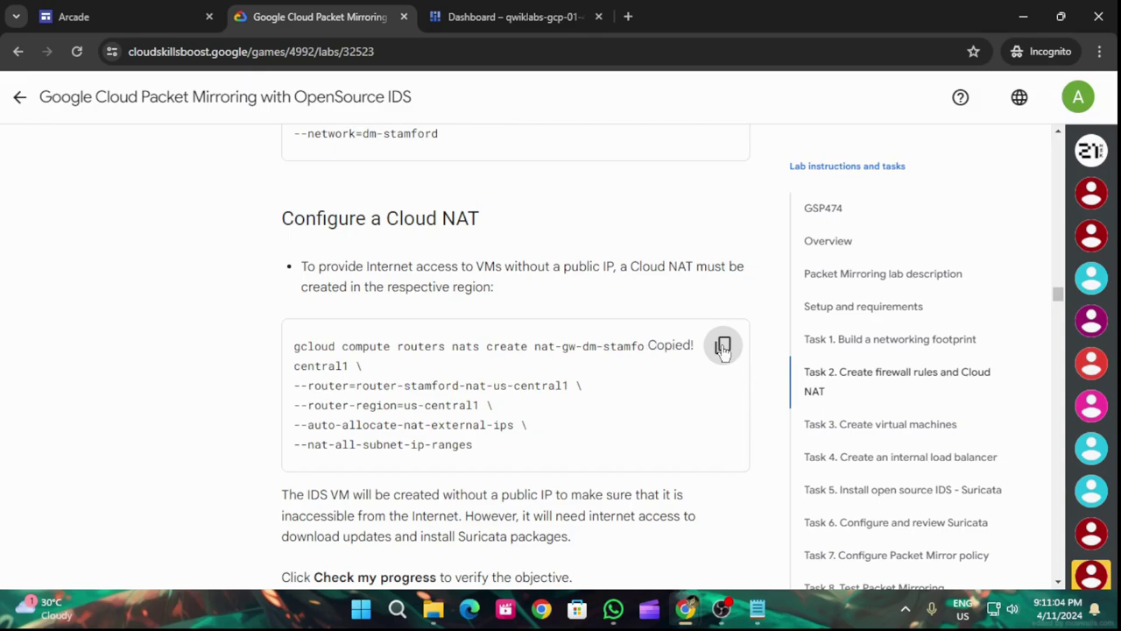
pyautogui.click(473, 13)
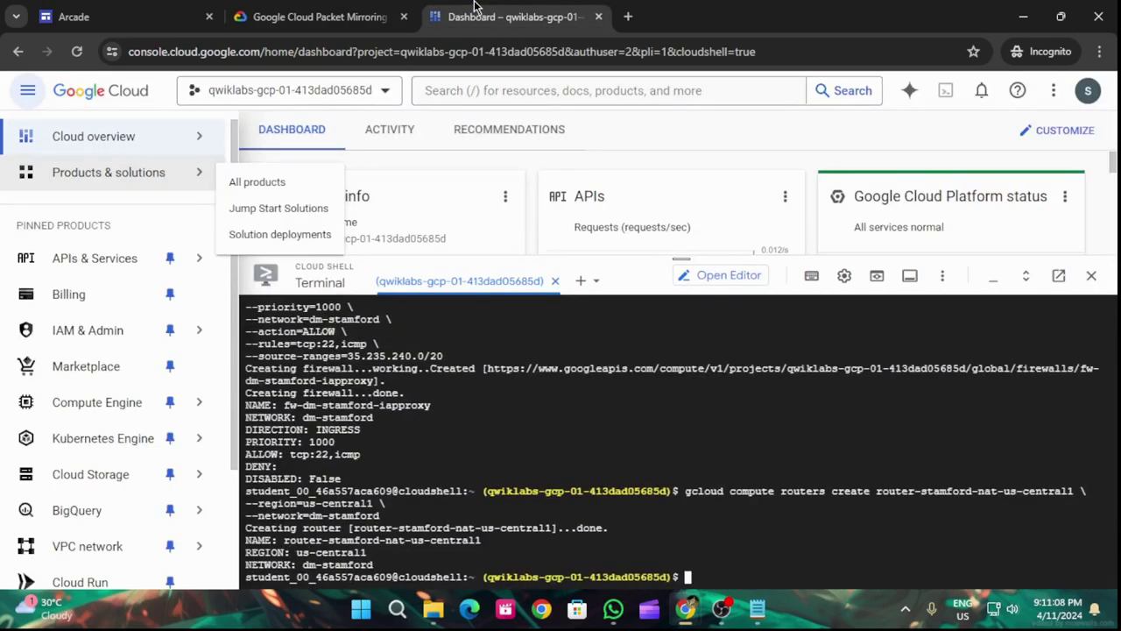
pyautogui.hotkey('ctrl', 'v')
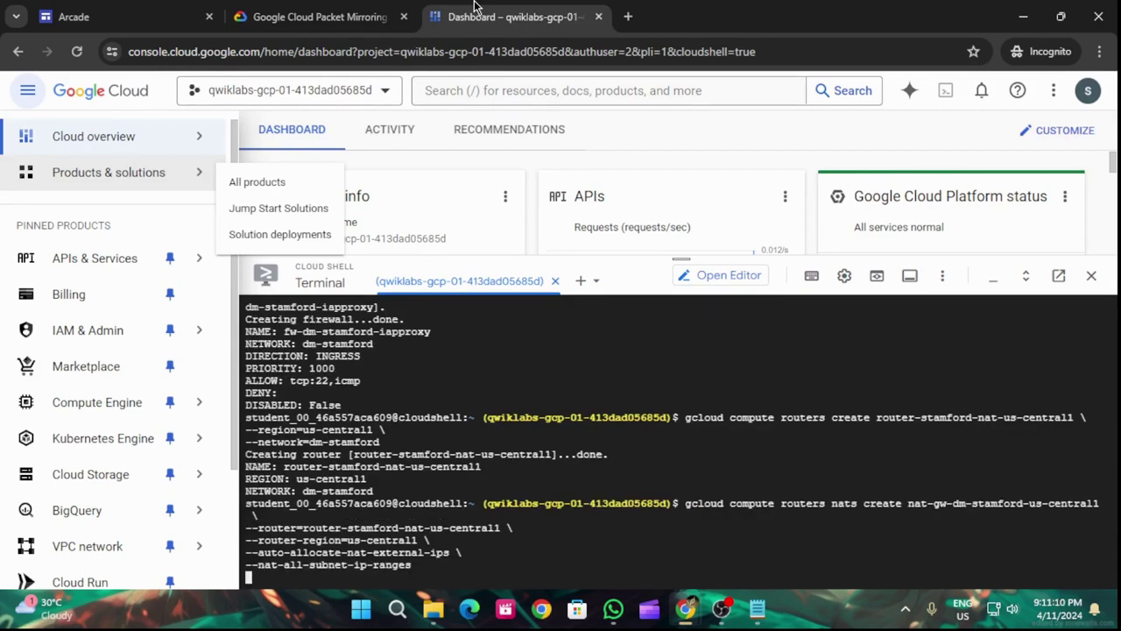
# Check the lab progress for the "Create a CloudRouter and Configure a CloudNAT" objective.
pyautogui.click(302, 15)
pyautogui.scroll(-3, 613, 403)
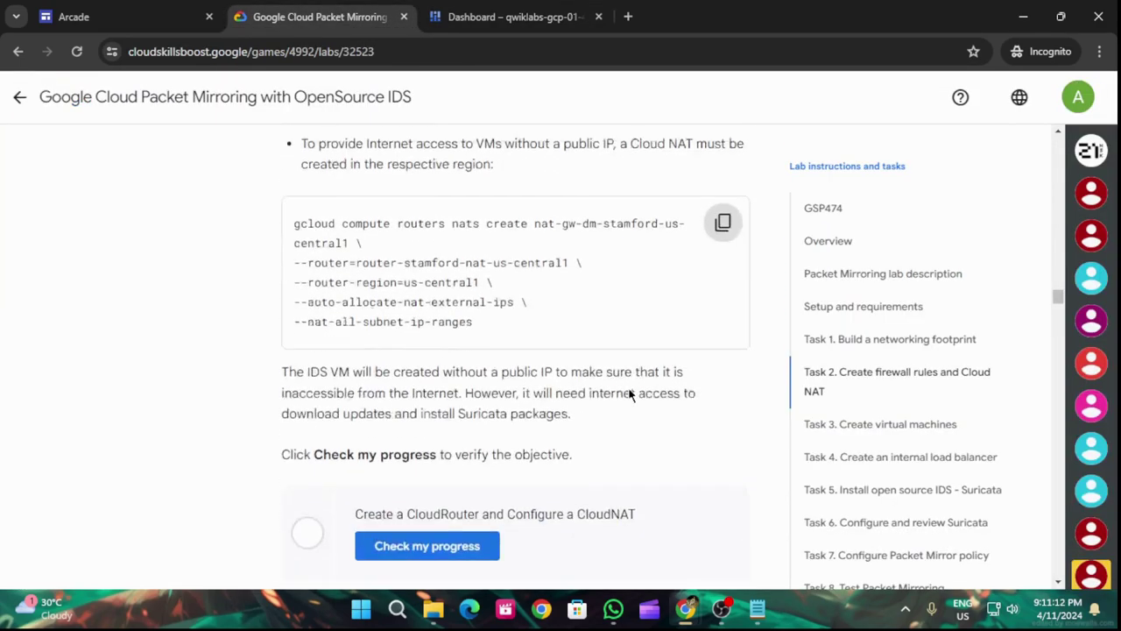
pyautogui.click(481, 431)
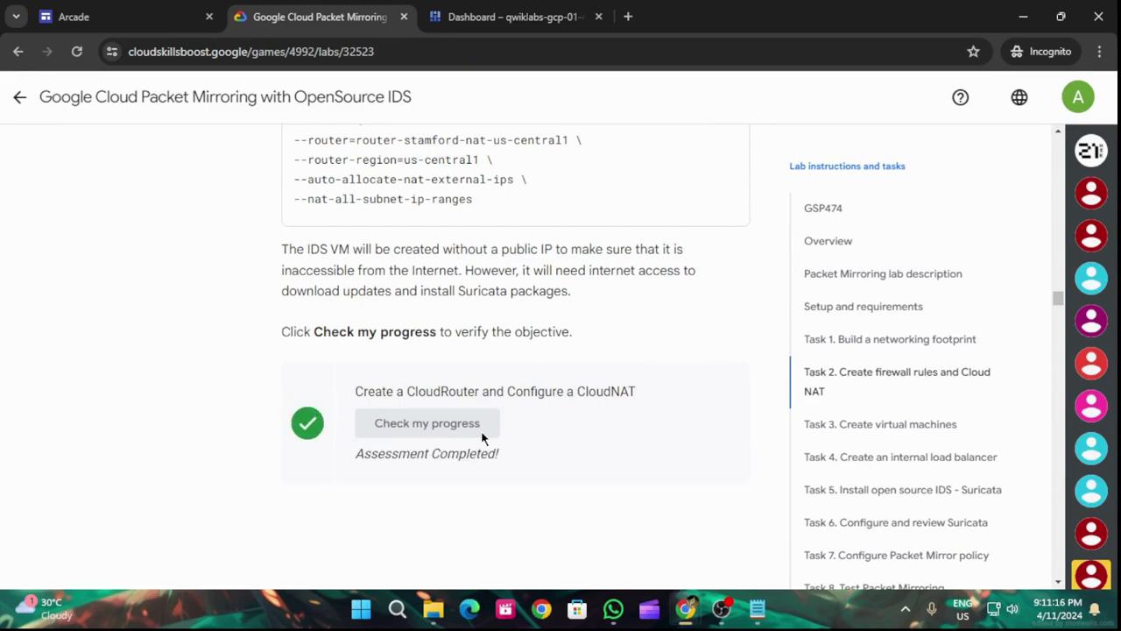
# Run the Task 3 command creating web server instance template template-dm-stamford-web-us-central1 with machine type e2-small, image ubuntu-1604-xenial-v20200807 and tag webserver.
pyautogui.scroll(-1, 512, 451)
pyautogui.scroll(-3, 513, 450)
pyautogui.scroll(-1, 518, 450)
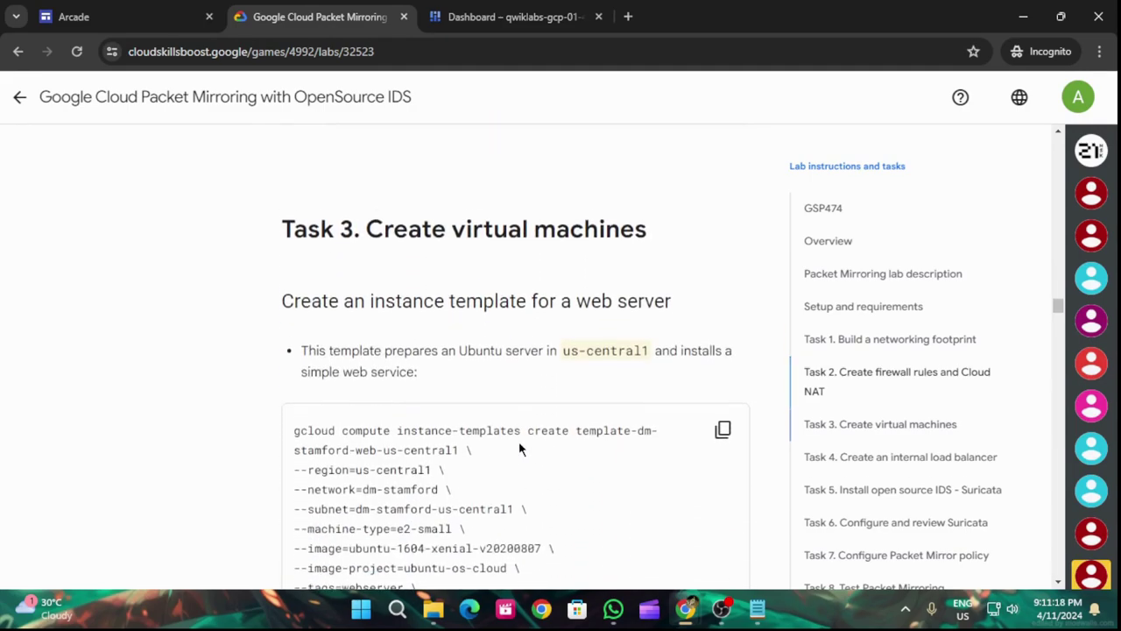
pyautogui.scroll(-1, 456, 368)
pyautogui.click(724, 342)
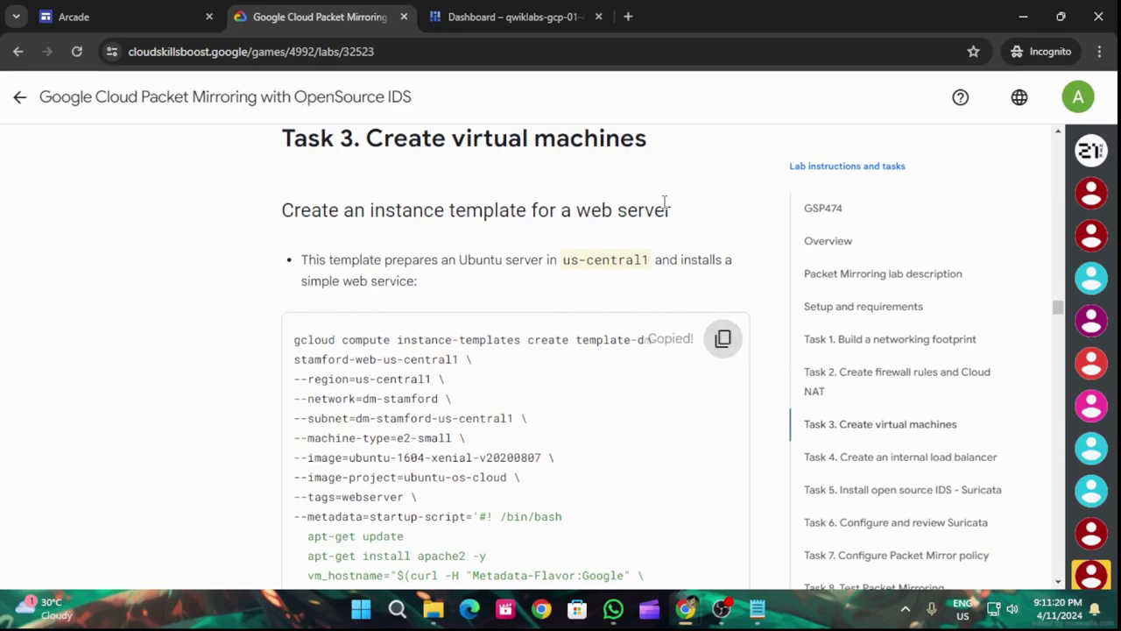
pyautogui.click(507, 10)
pyautogui.hotkey('ctrl', 'v')
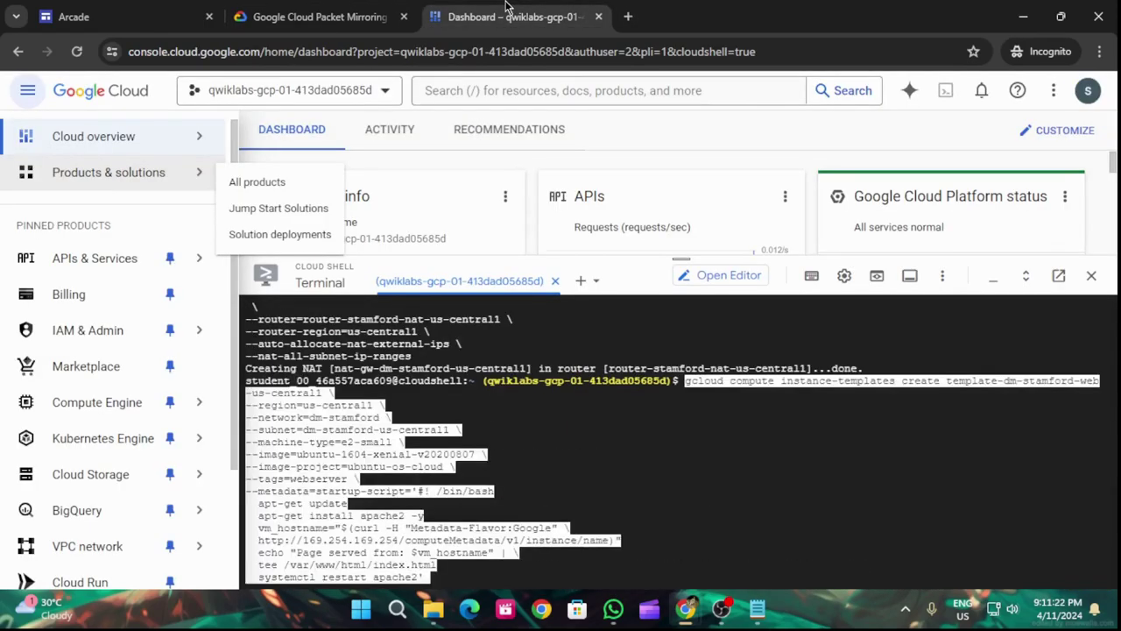
# Run the lab's command creating managed instance group mig-dm-stamford-web-us-central1 from template-dm-stamford-web-us-central1, size 2, in zone us-central1-c.
pyautogui.click(320, 17)
pyautogui.scroll(-5, 425, 350)
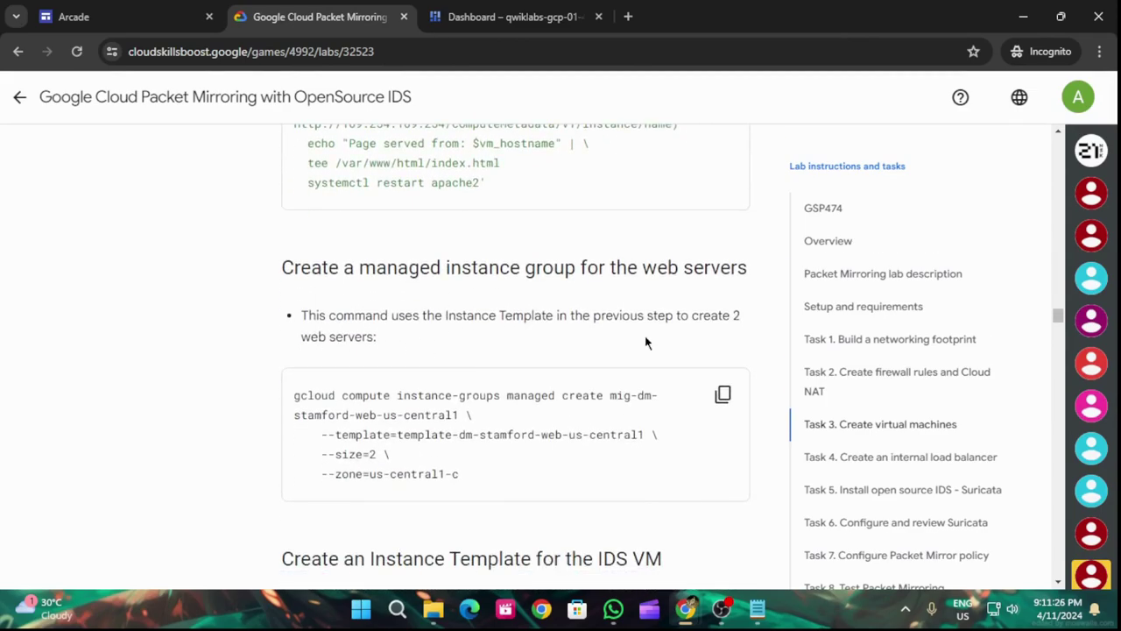
pyautogui.scroll(-1, 744, 355)
pyautogui.click(724, 314)
pyautogui.scroll(-1, 657, 315)
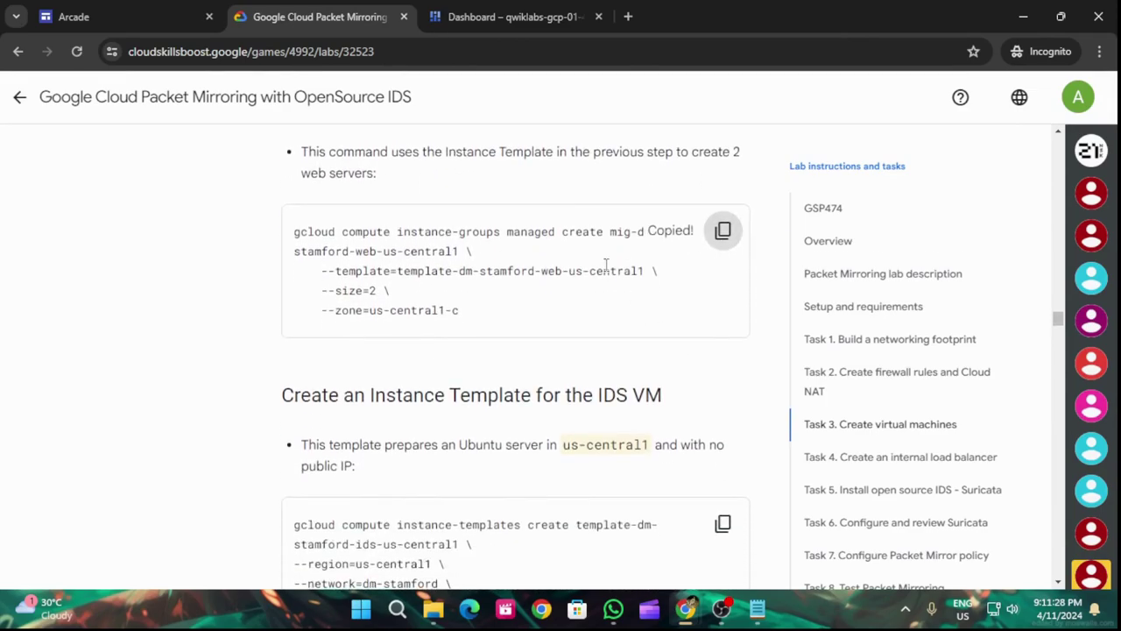
pyautogui.click(512, 7)
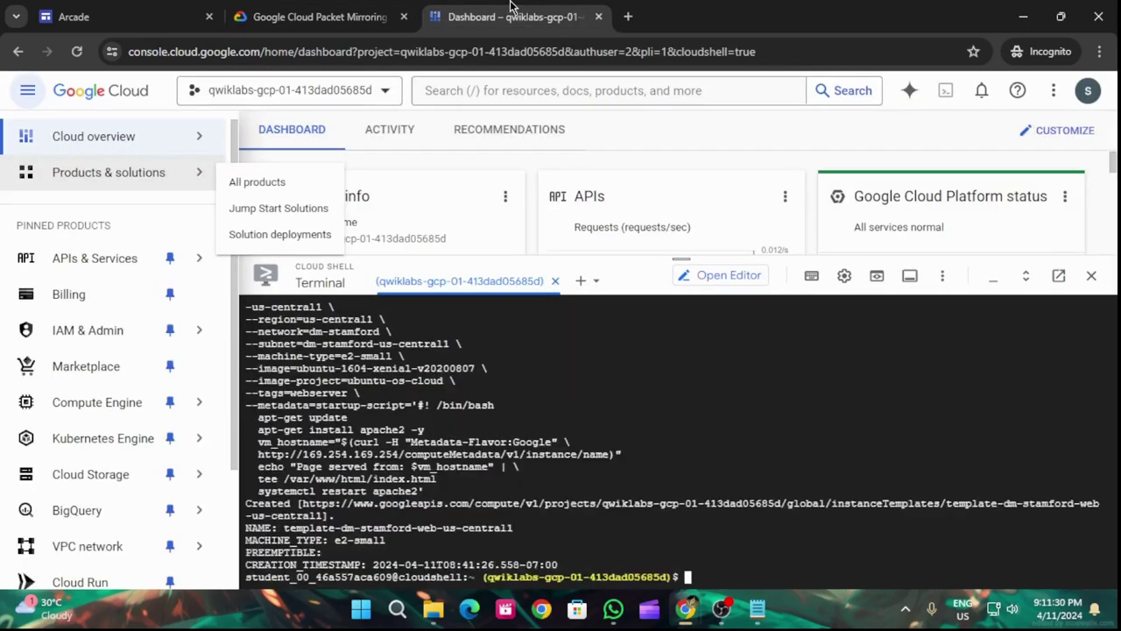
pyautogui.hotkey('ctrl', 'v')
pyautogui.press('Return')
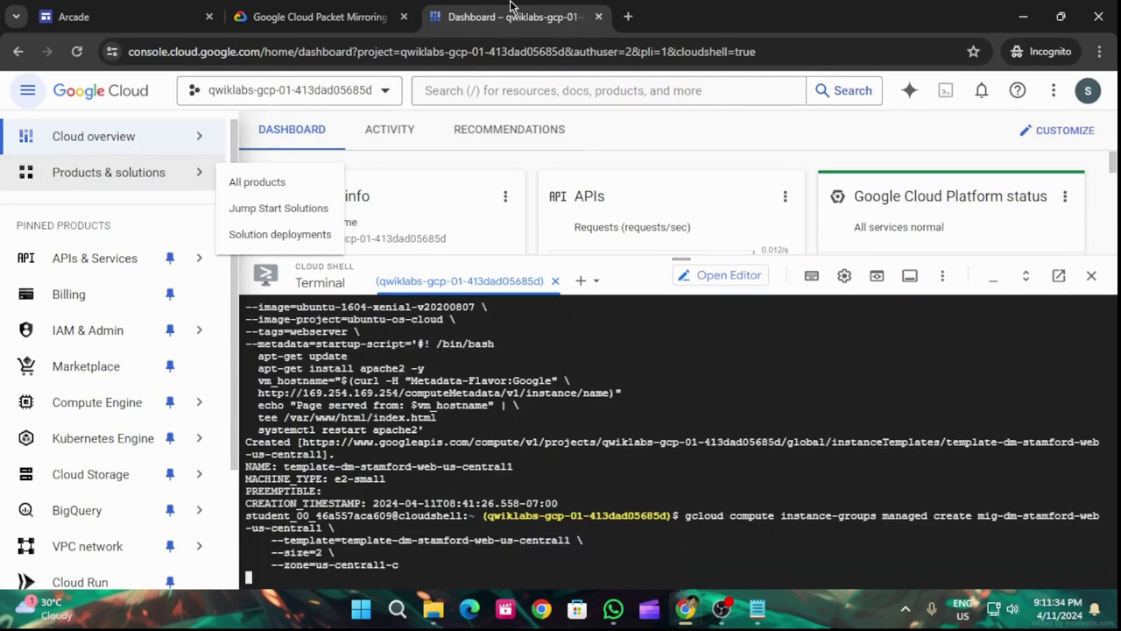
# Run the lab's command creating IDS instance template template-dm-stamford-ids-us-central1 on subnet dm-stamford-us-central1-ids with no public address and tags ids,webserver.
pyautogui.click(351, 10)
pyautogui.scroll(-1, 683, 307)
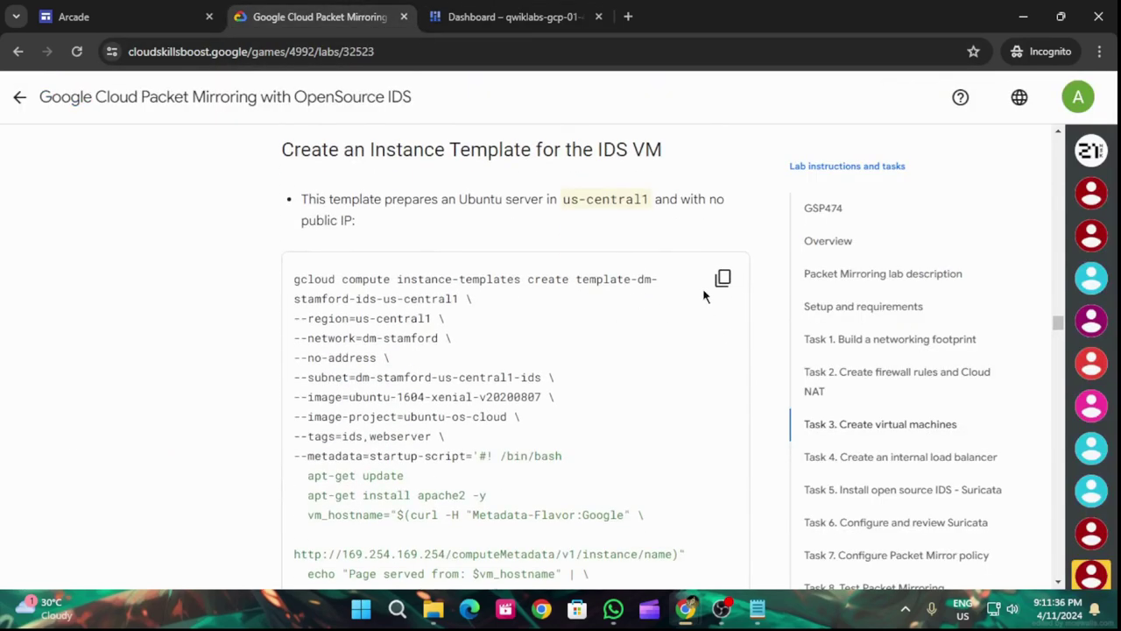
pyautogui.click(722, 279)
pyautogui.scroll(-5, 733, 285)
pyautogui.scroll(-2, 733, 285)
pyautogui.click(512, 11)
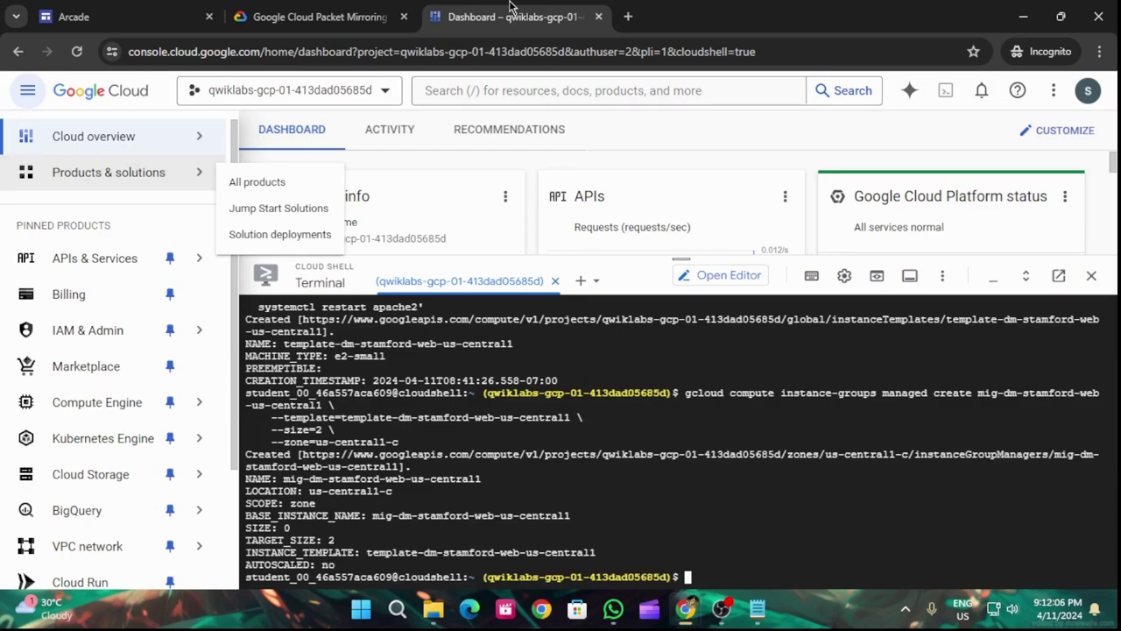
pyautogui.hotkey('ctrl', 'v')
pyautogui.press('Return')
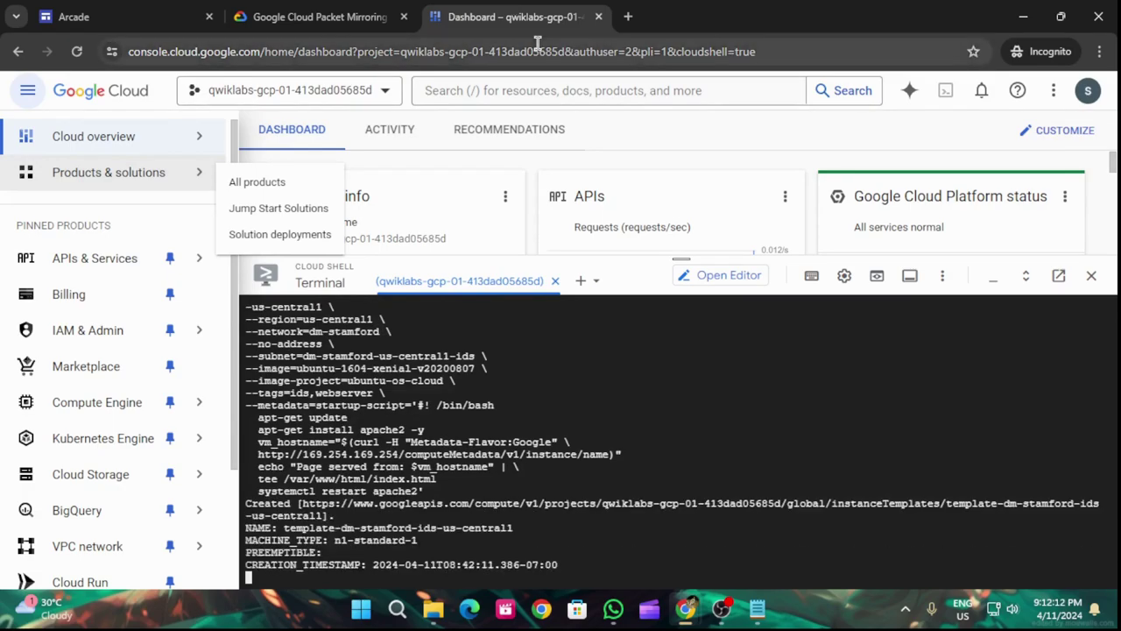
# Create managed instance group mig-dm-stamford-ids-us-central1 from template-dm-stamford-ids-us-central1, size 1, zone us-central1-c, and check the "Create Virtual Machines" progress.
pyautogui.click(355, 7)
pyautogui.scroll(3, 554, 380)
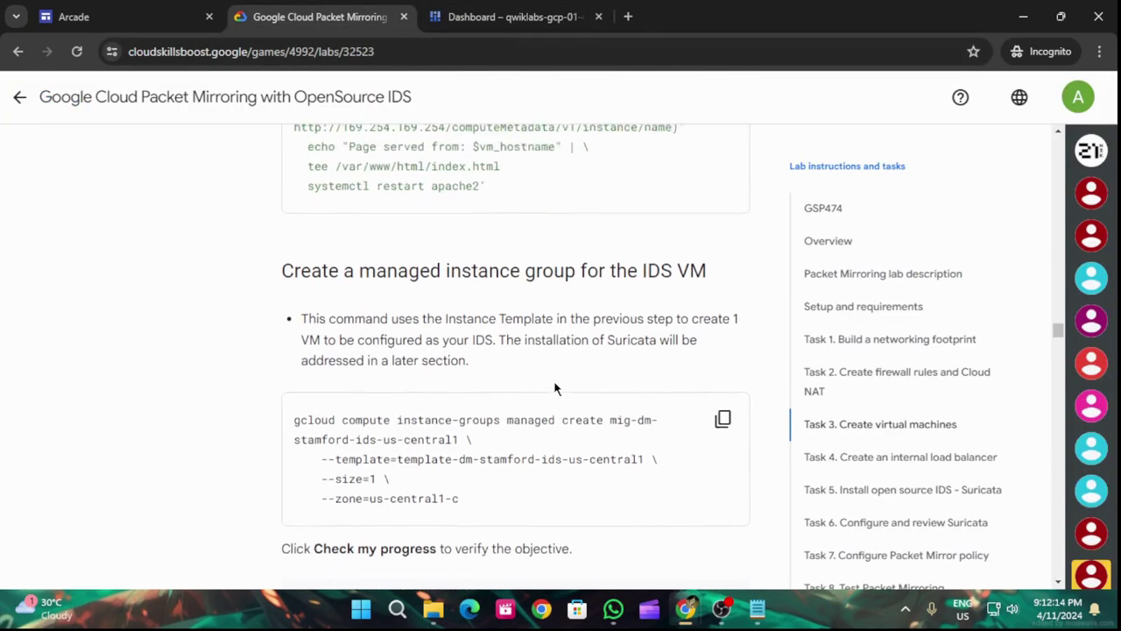
pyautogui.scroll(-3, 638, 445)
pyautogui.click(722, 355)
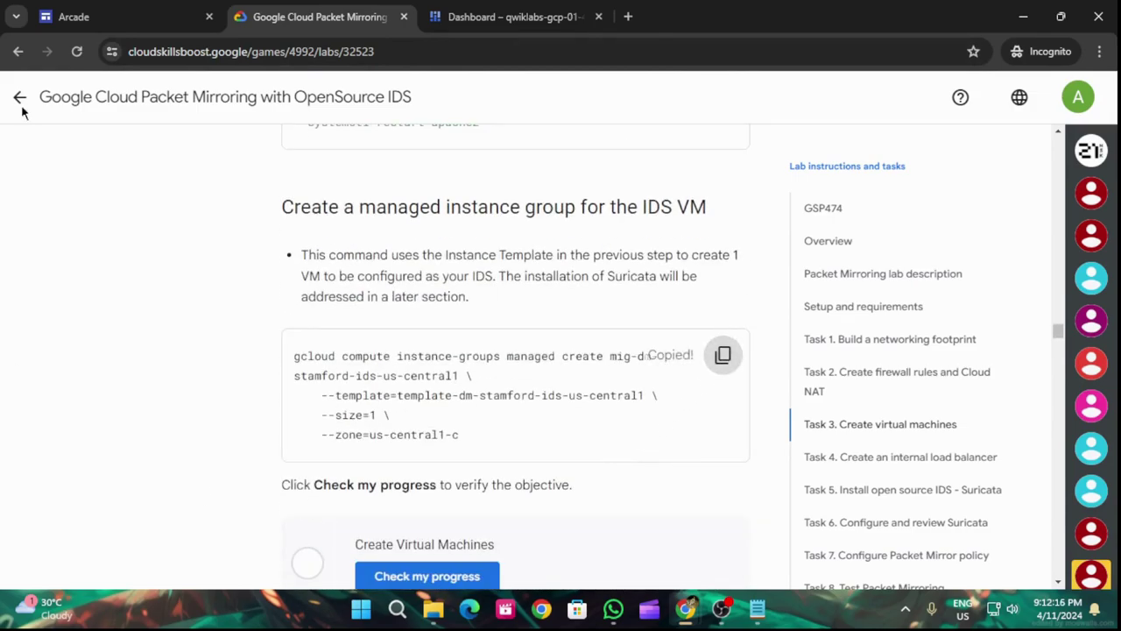
pyautogui.click(504, 10)
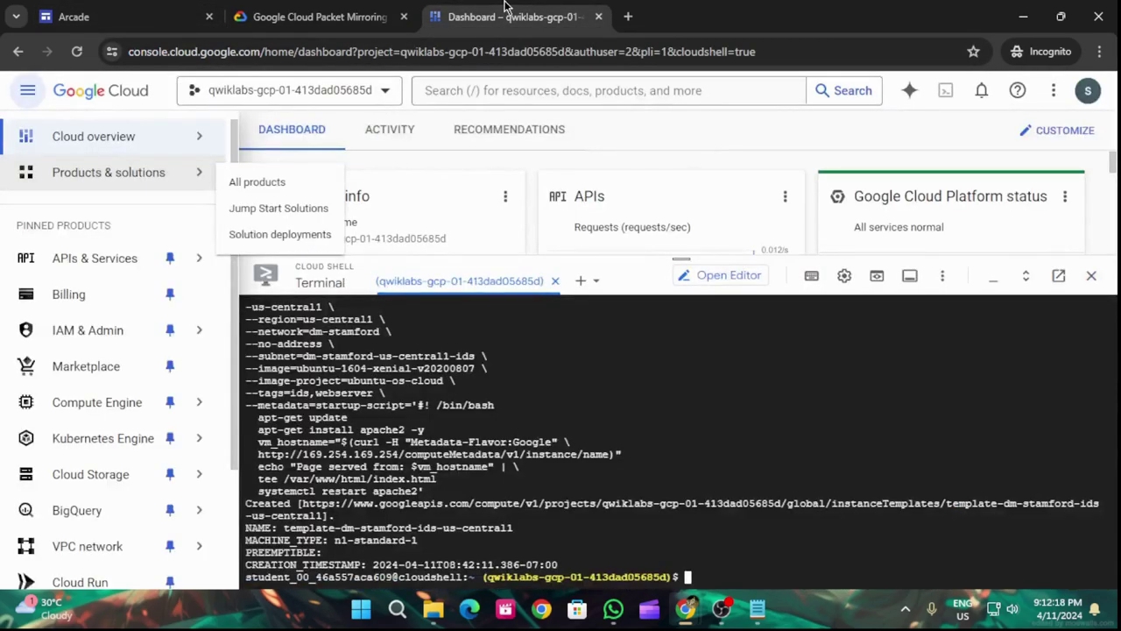
pyautogui.hotkey('ctrl', 'v')
pyautogui.press('Return')
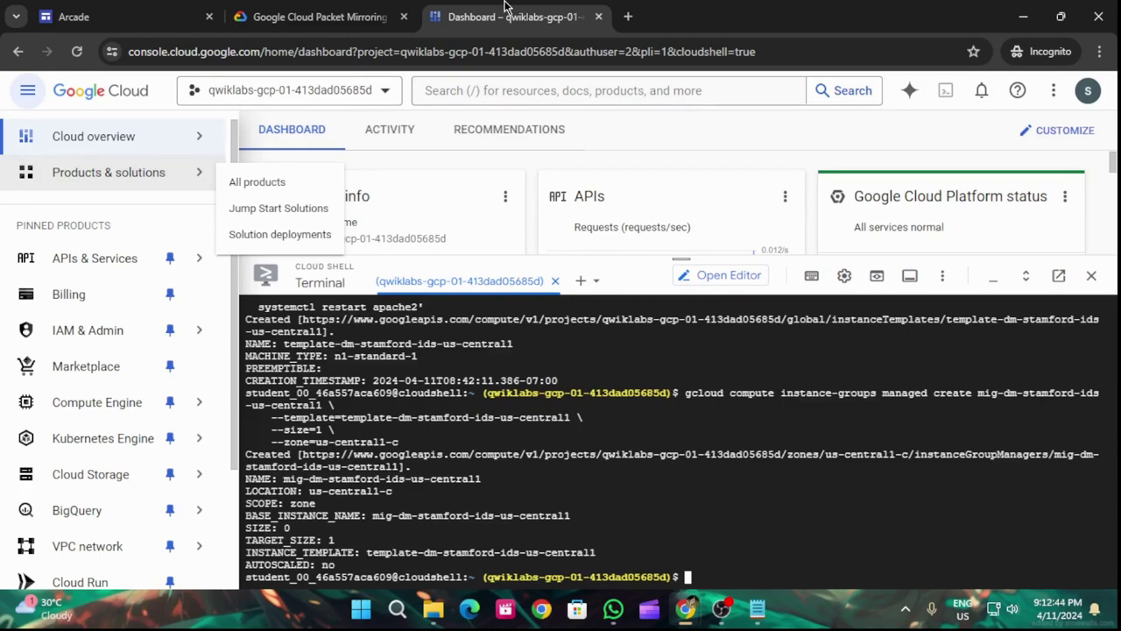
pyautogui.click(317, 17)
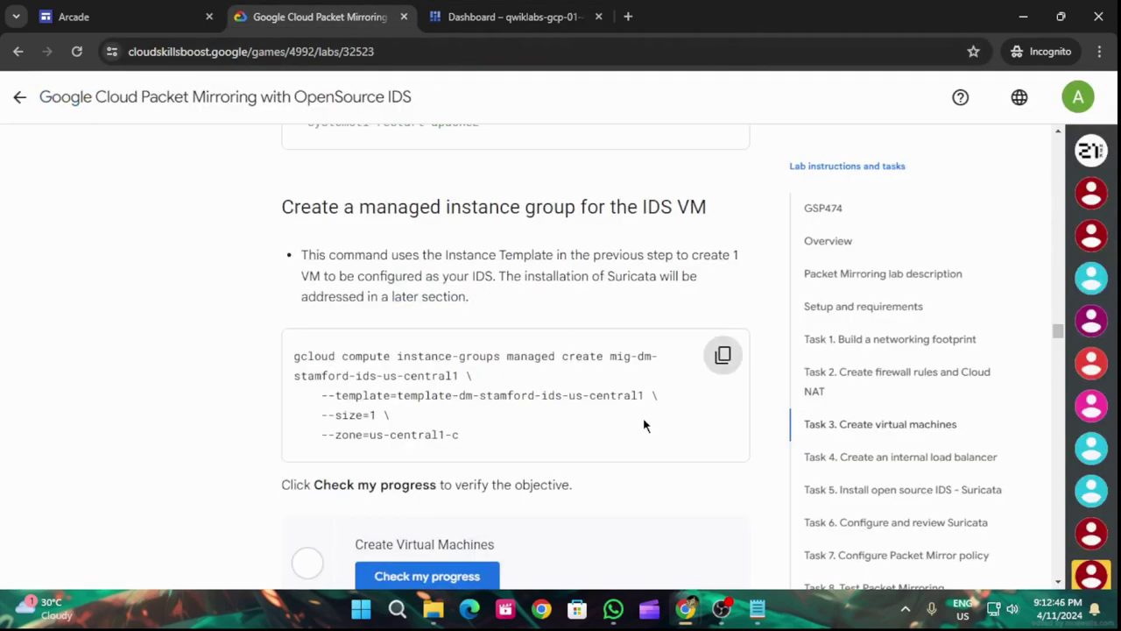
pyautogui.click(493, 418)
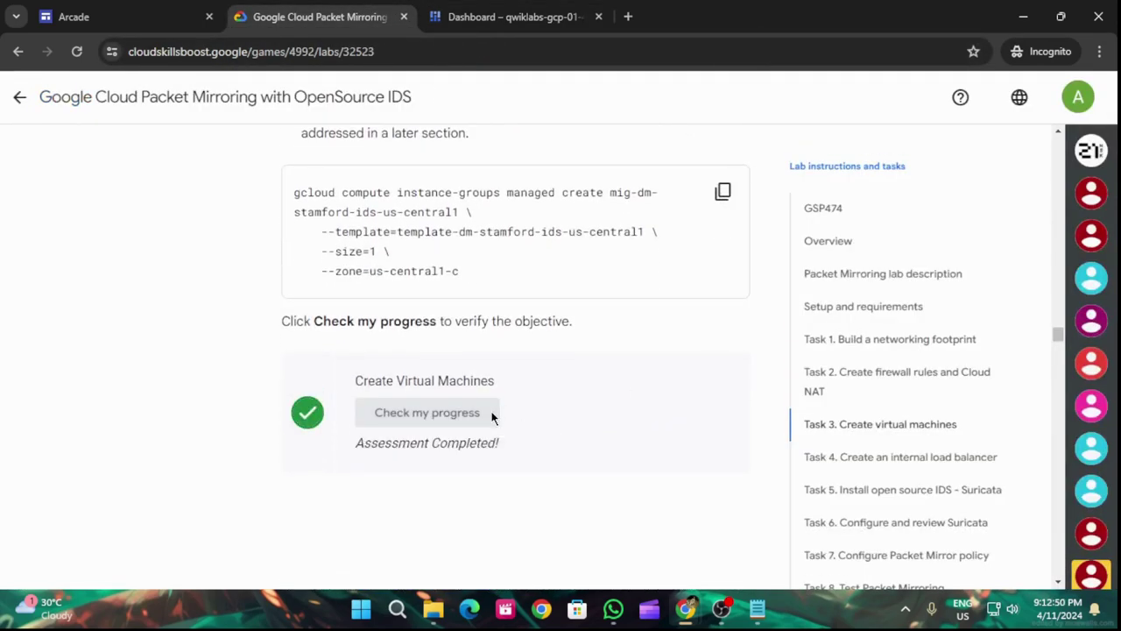
# Run the first Task 4 command creating TCP health check hc-tcp-80 on port 80.
pyautogui.scroll(-3, 491, 420)
pyautogui.click(723, 381)
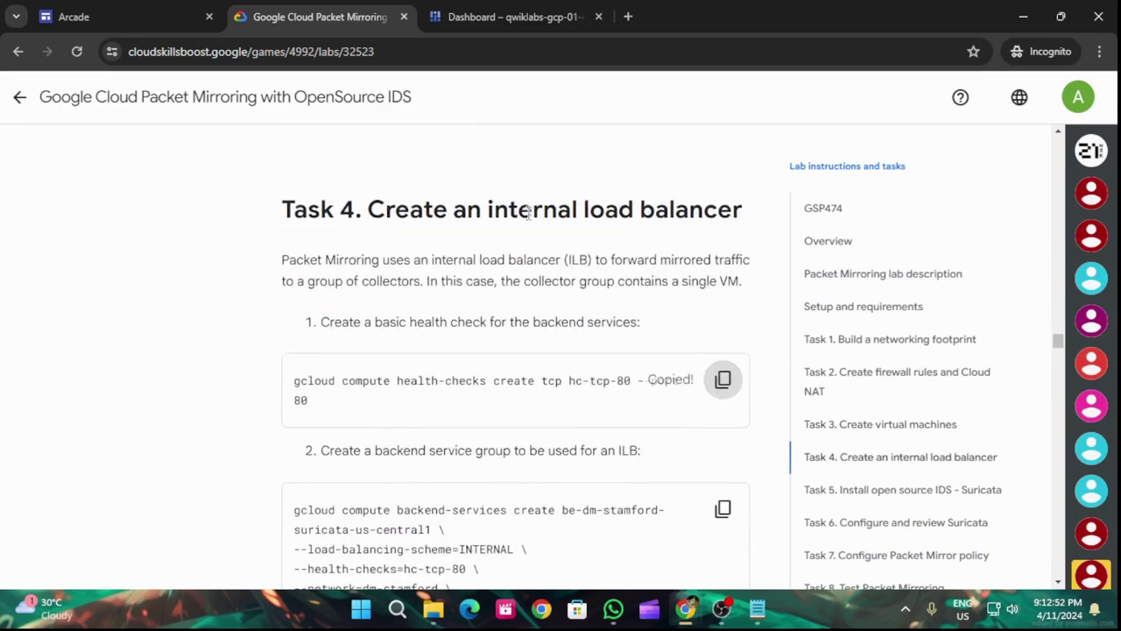
pyautogui.click(556, 11)
pyautogui.hotkey('ctrl', 'v')
pyautogui.press('Return')
# Run the lab's command creating INTERNAL TCP backend service be-dm-stamford-suricata-us-central1 with health check hc-tcp-80 on dm-stamford in us-central1.
pyautogui.click(309, 14)
pyautogui.scroll(-2, 528, 262)
pyautogui.click(723, 344)
pyautogui.click(503, 8)
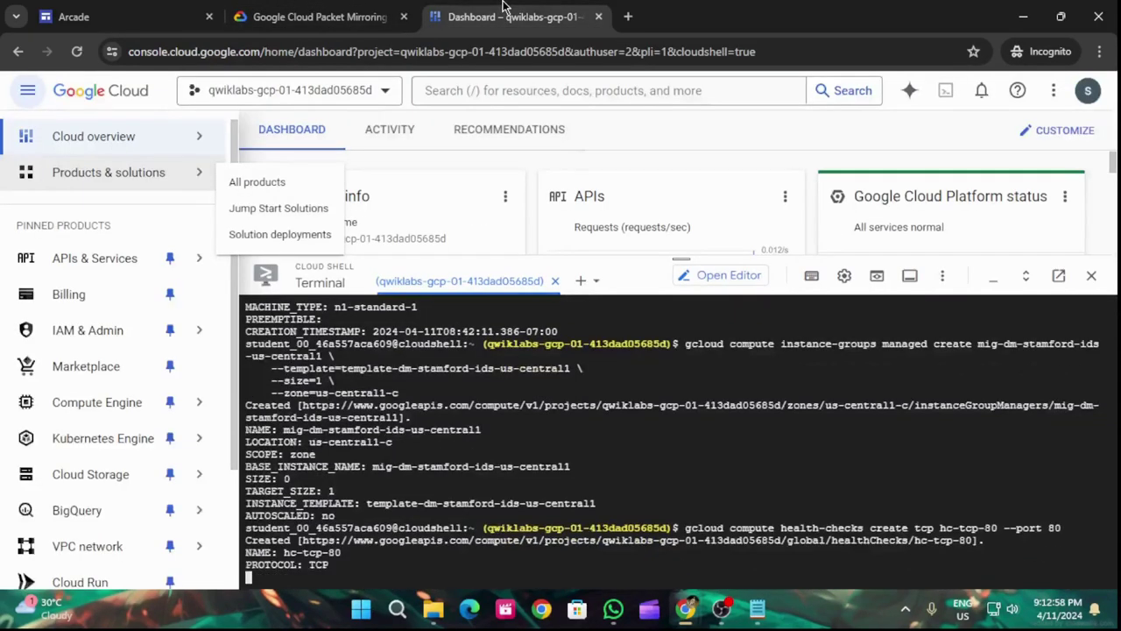
pyautogui.hotkey('ctrl', 'v')
pyautogui.press('Return')
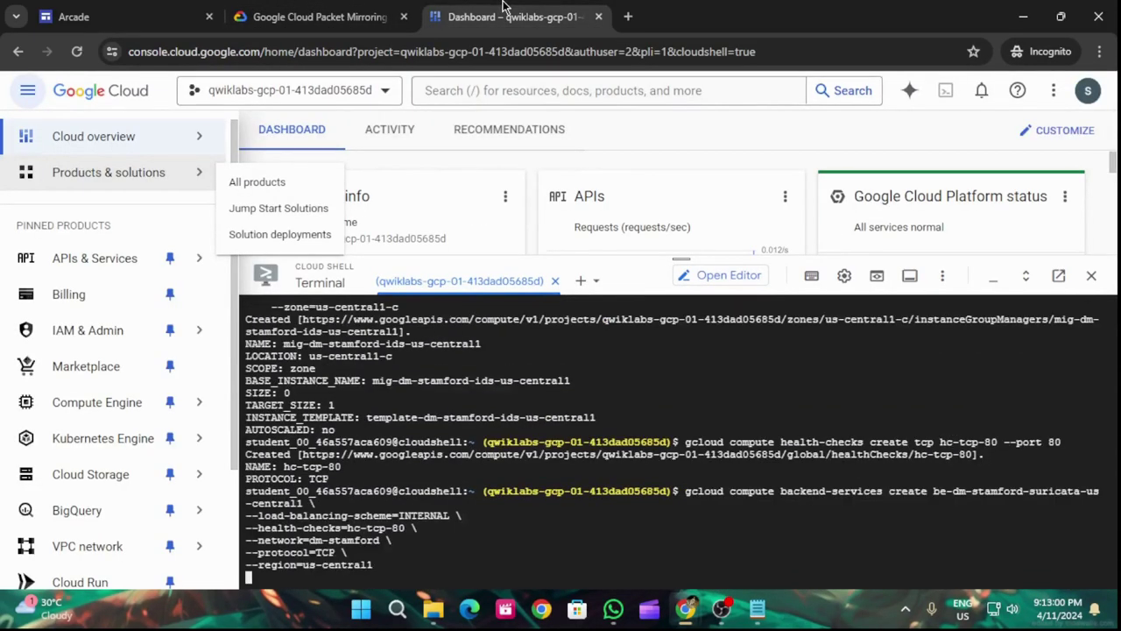
# Run the lab's command adding instance group mig-dm-stamford-ids-us-central1 in us-central1-c to backend service be-dm-stamford-suricata-us-central1.
pyautogui.click(320, 16)
pyautogui.scroll(-3, 619, 388)
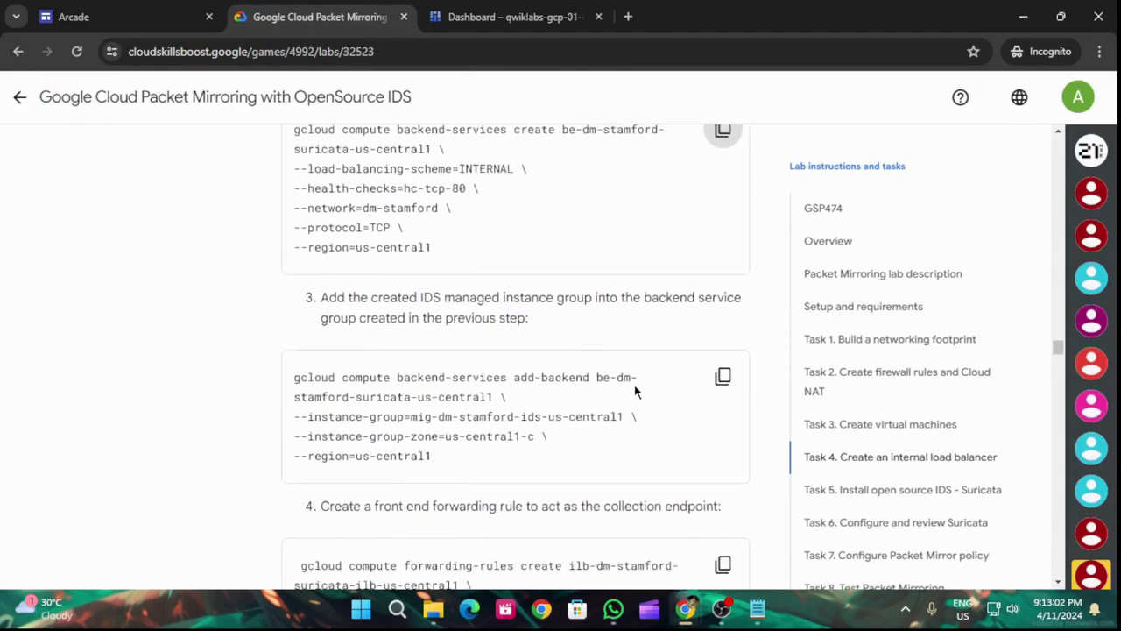
pyautogui.click(723, 347)
pyautogui.click(489, 16)
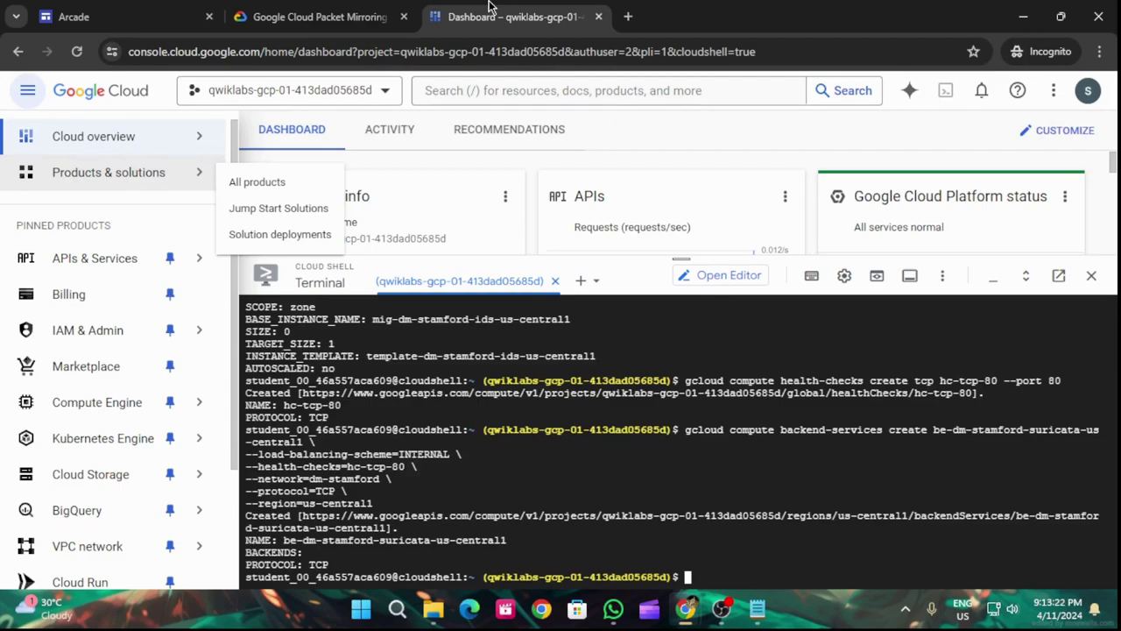
pyautogui.hotkey('ctrl', 'v')
pyautogui.press('Return')
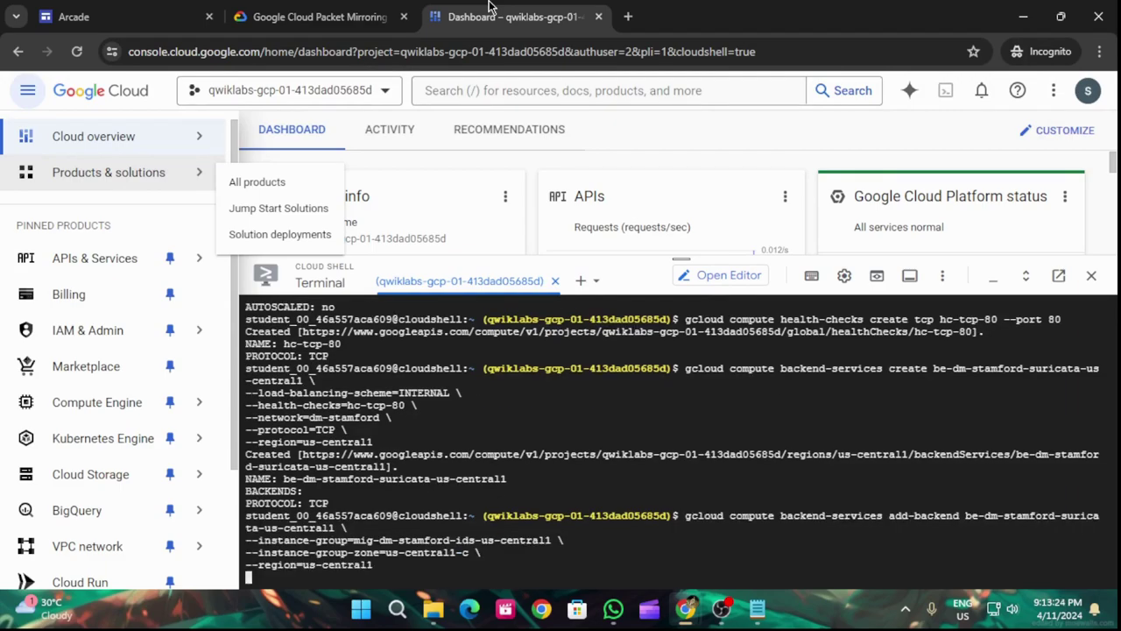
# Run the lab's command creating INTERNAL TCP forwarding rule ilb-dm-stamford-suricata-ilb-us-central1 as mirroring collector on subnet dm-stamford-us-central1-ids, all ports.
pyautogui.click(322, 11)
pyautogui.scroll(-3, 605, 433)
pyautogui.click(722, 291)
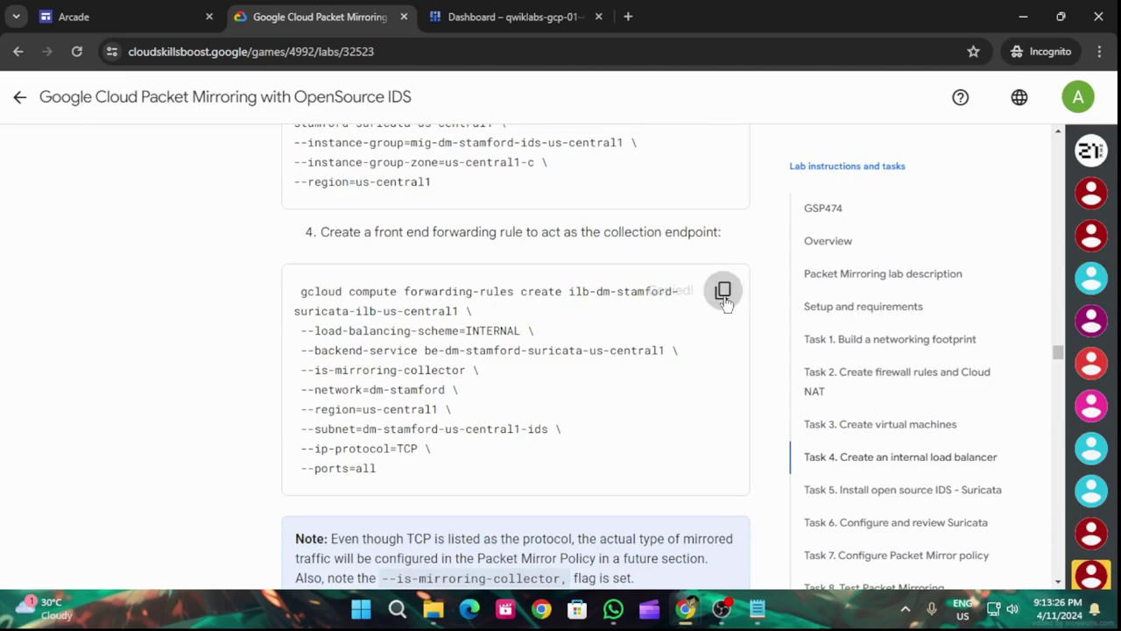
pyautogui.click(491, 17)
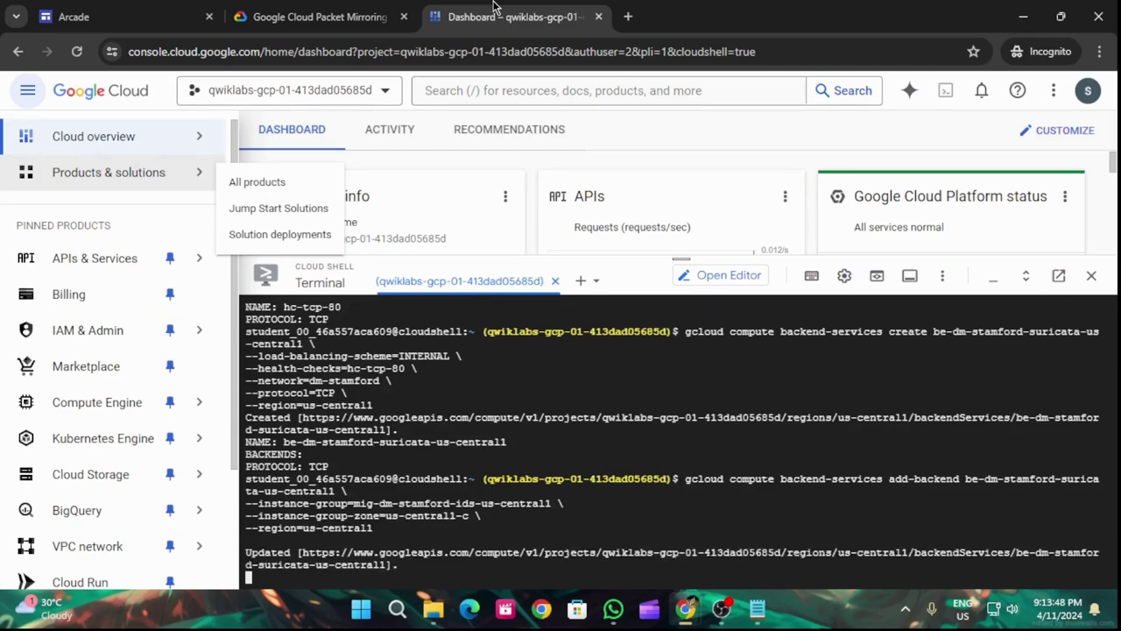
pyautogui.press('Return')
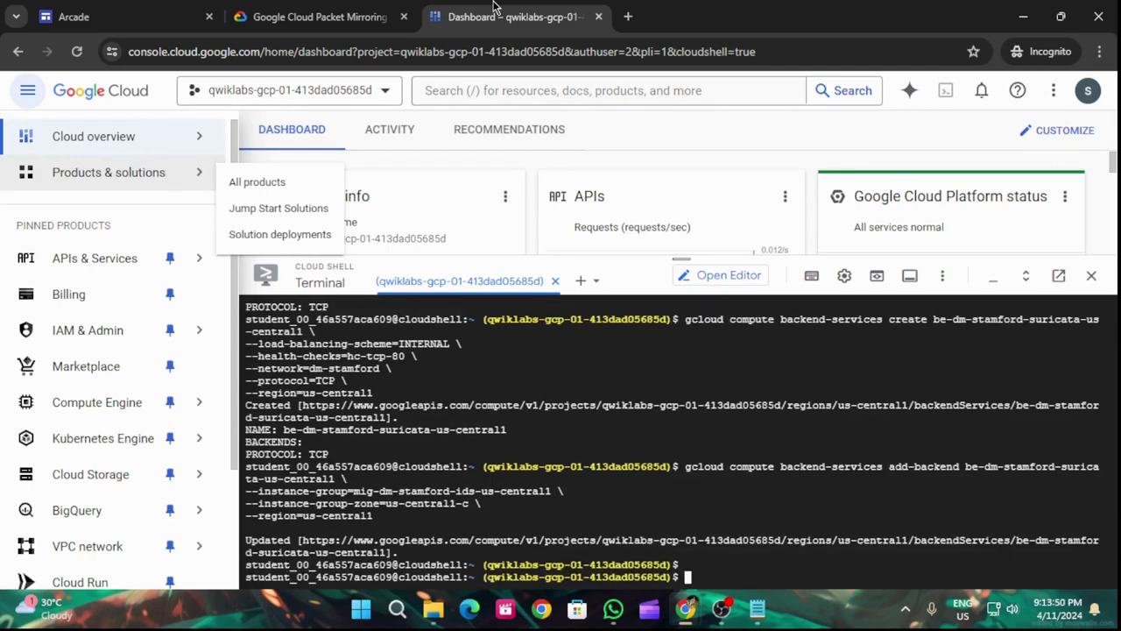
pyautogui.hotkey('ctrl', 'v')
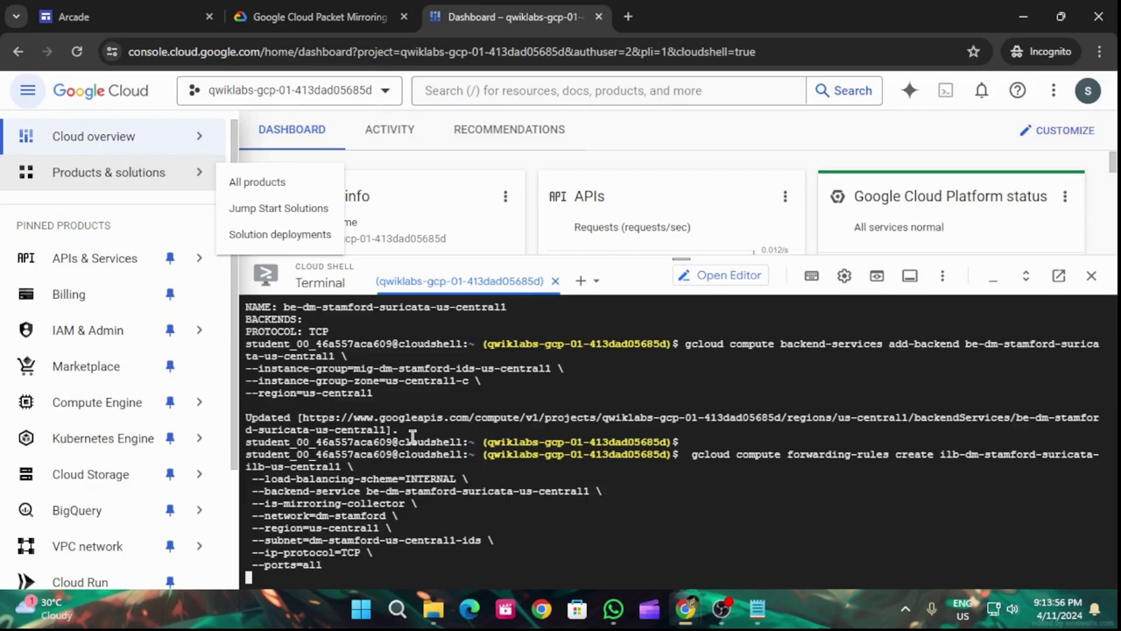
# Check the lab's "Create Internal LoadBalancer" progress.
pyautogui.click(345, 7)
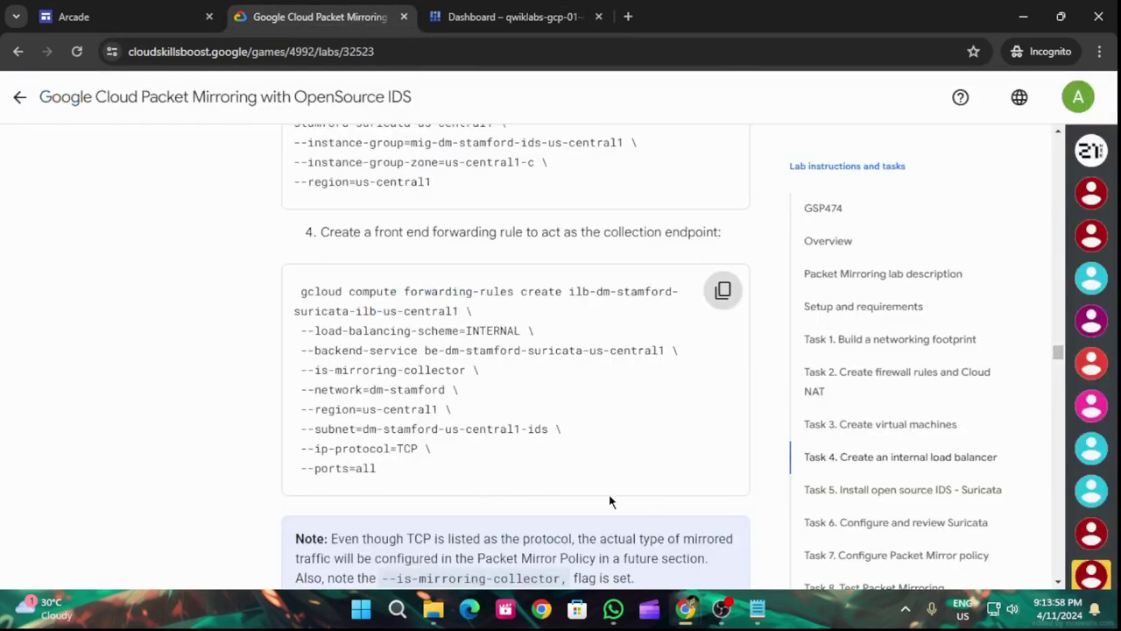
pyautogui.scroll(-2, 537, 471)
pyautogui.scroll(-1, 538, 471)
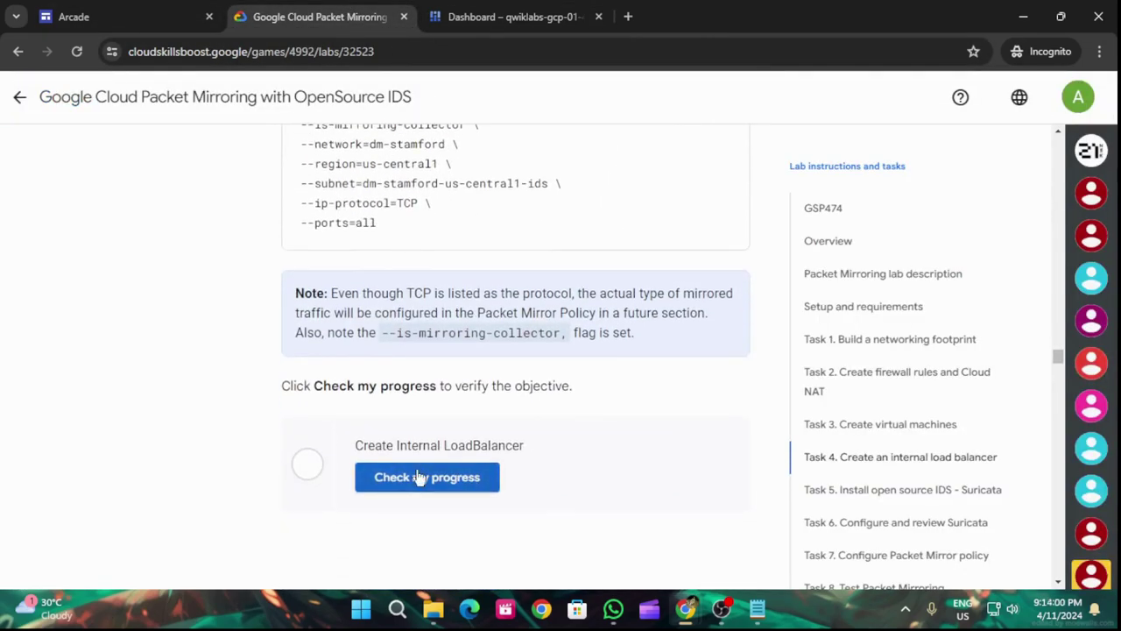
pyautogui.click(427, 478)
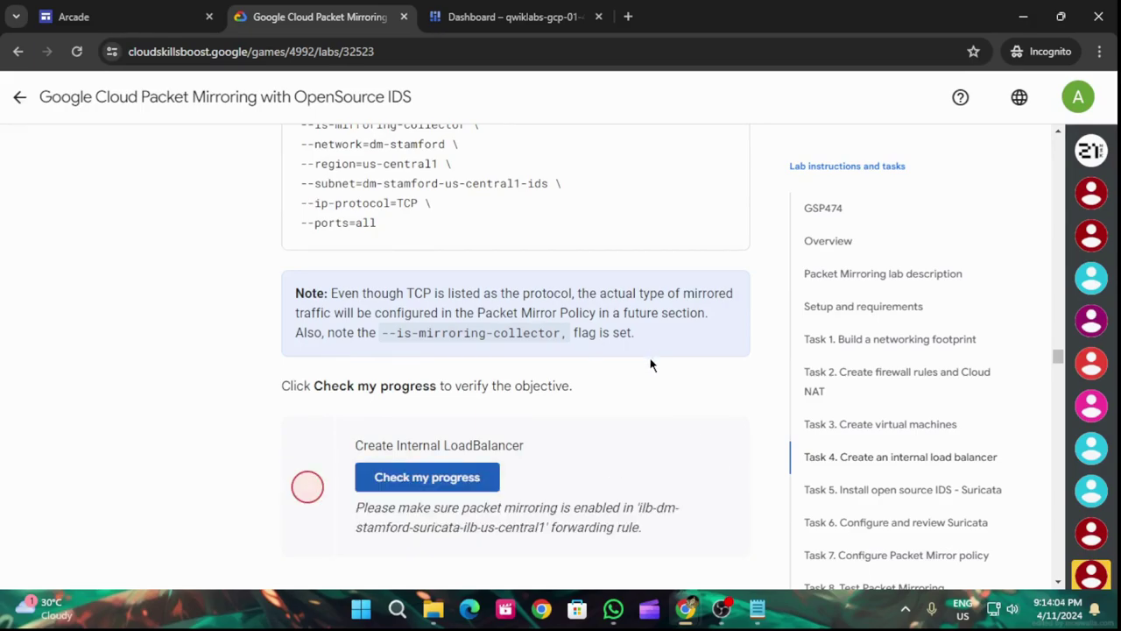
# Return to the forwarding-rule command in Cloud Shell and submit it, and recheck the "Create Internal LoadBalancer" progress.
pyautogui.scroll(1, 485, 281)
pyautogui.scroll(2, 485, 281)
pyautogui.click(525, 13)
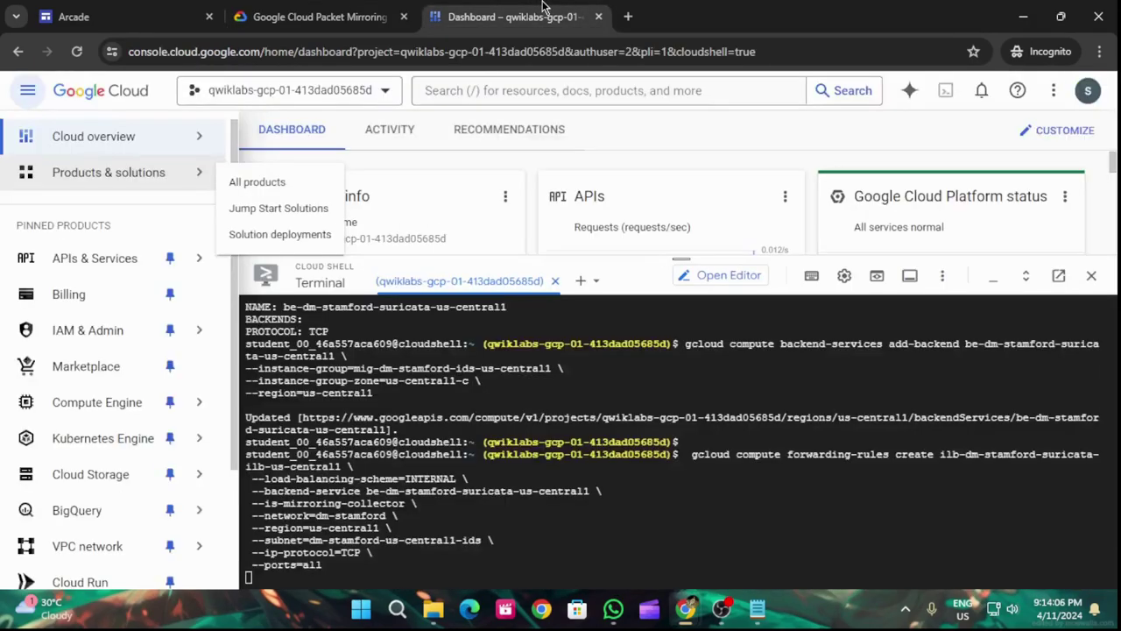
pyautogui.click(371, 565)
pyautogui.press('Return')
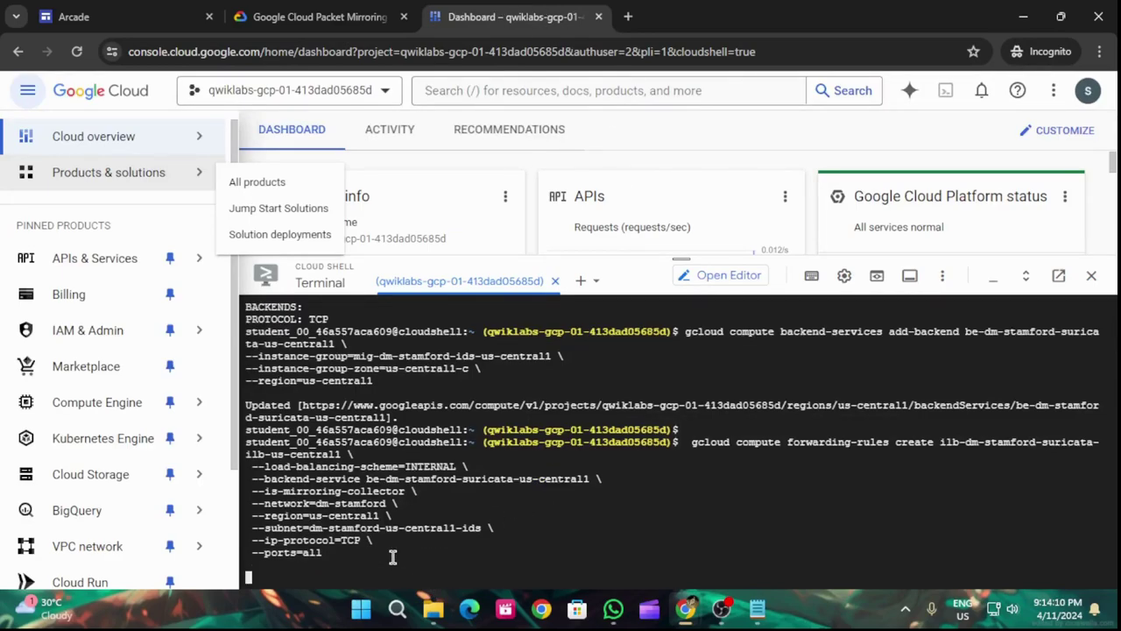
pyautogui.click(324, 10)
pyautogui.scroll(-4, 555, 538)
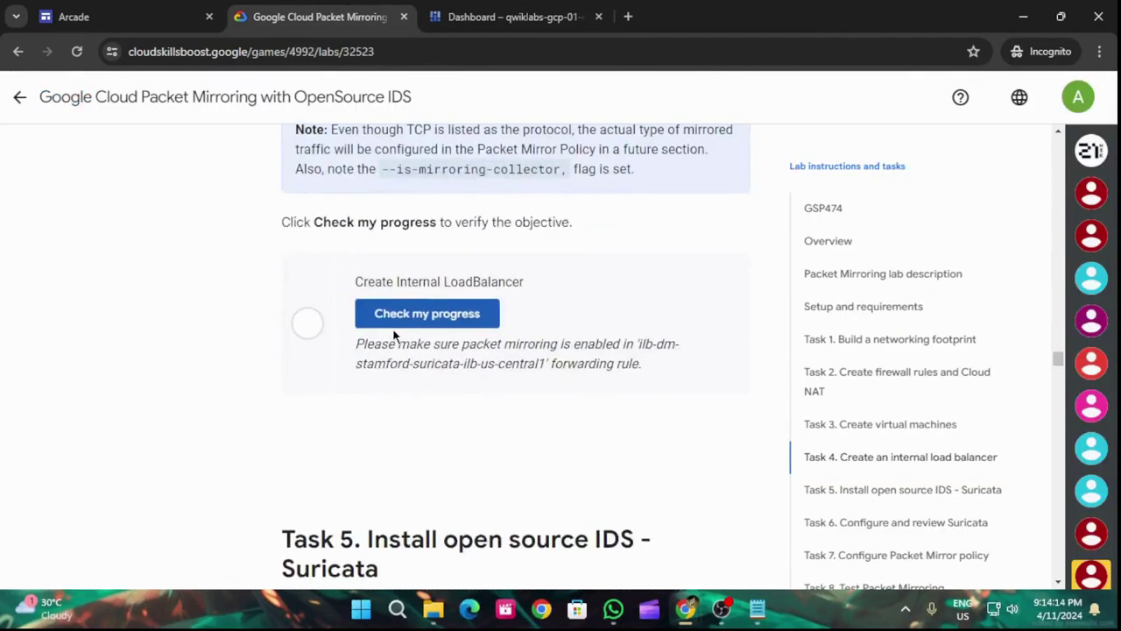
pyautogui.click(394, 322)
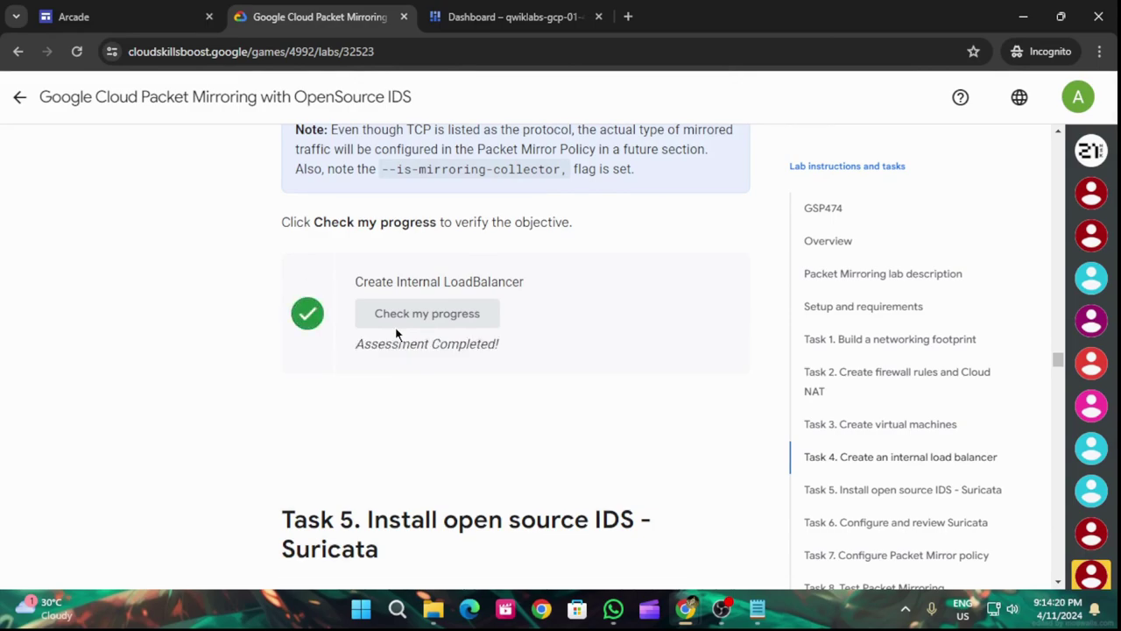
# Read the Task 5 instructions for the IDS VM, shrink the Cloud Shell pane and open Compute Engine's VM instances page.
pyautogui.scroll(-5, 396, 334)
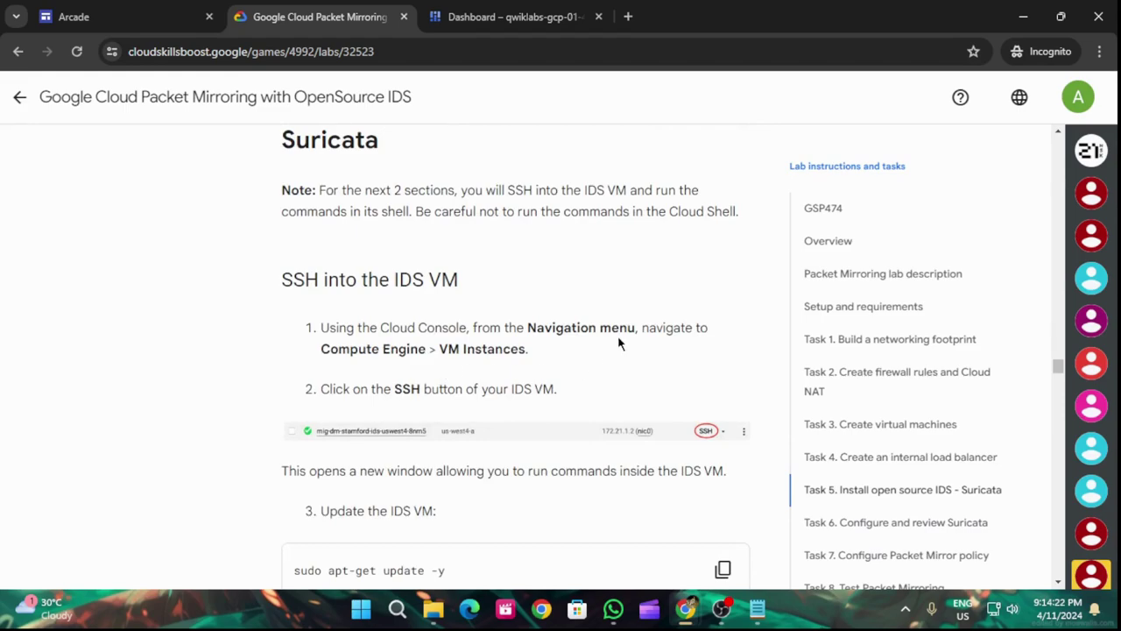
pyautogui.scroll(-1, 620, 339)
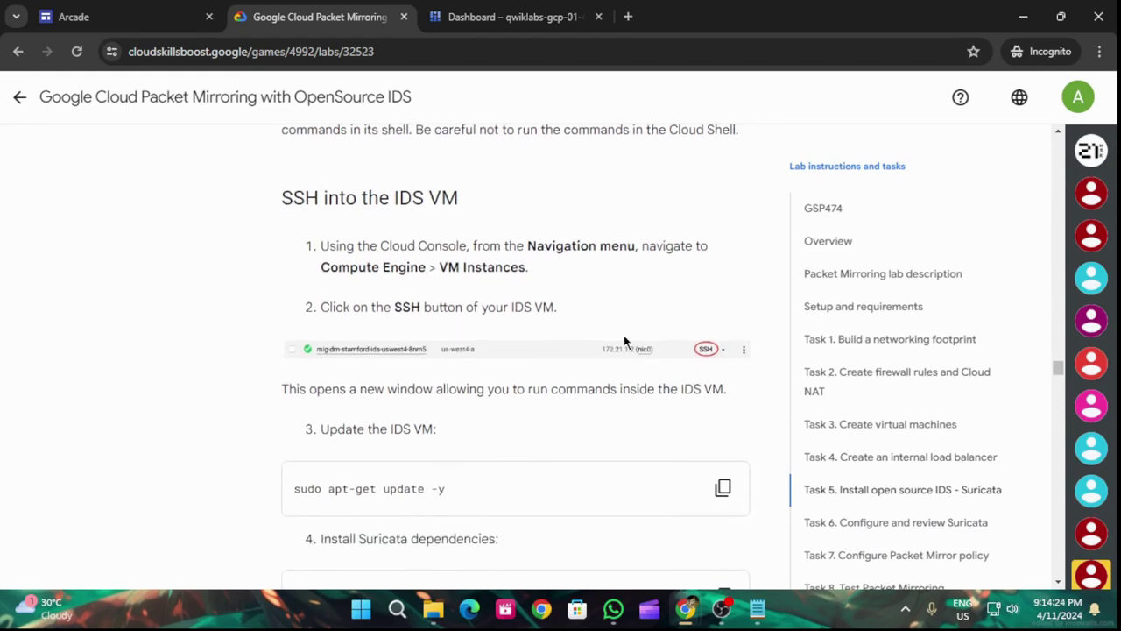
pyautogui.scroll(-3, 625, 342)
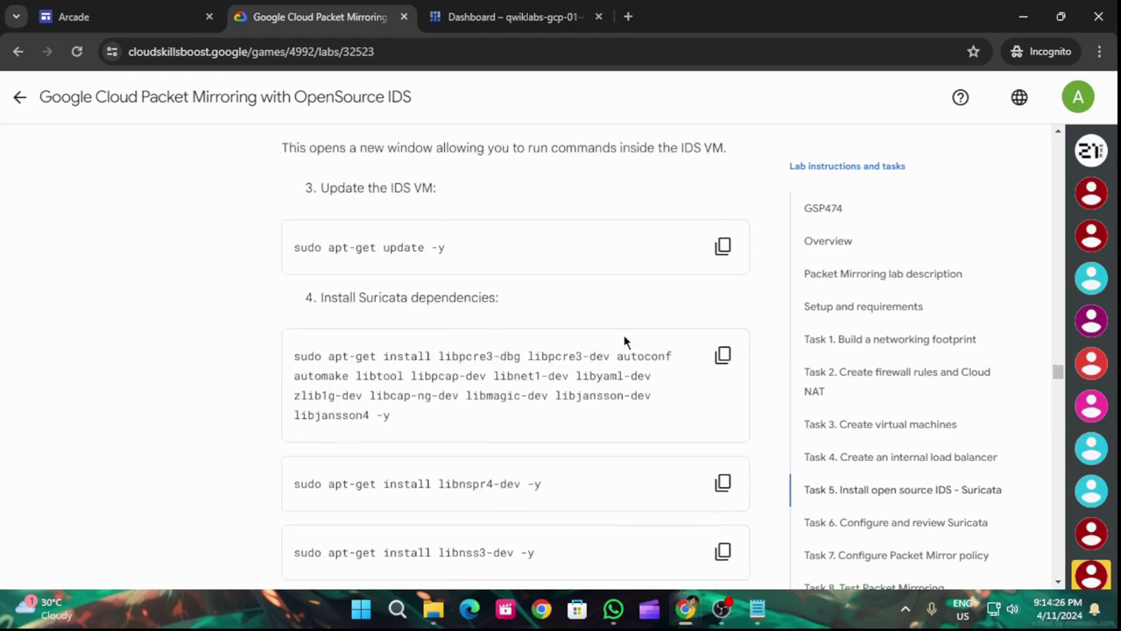
pyautogui.scroll(4, 518, 368)
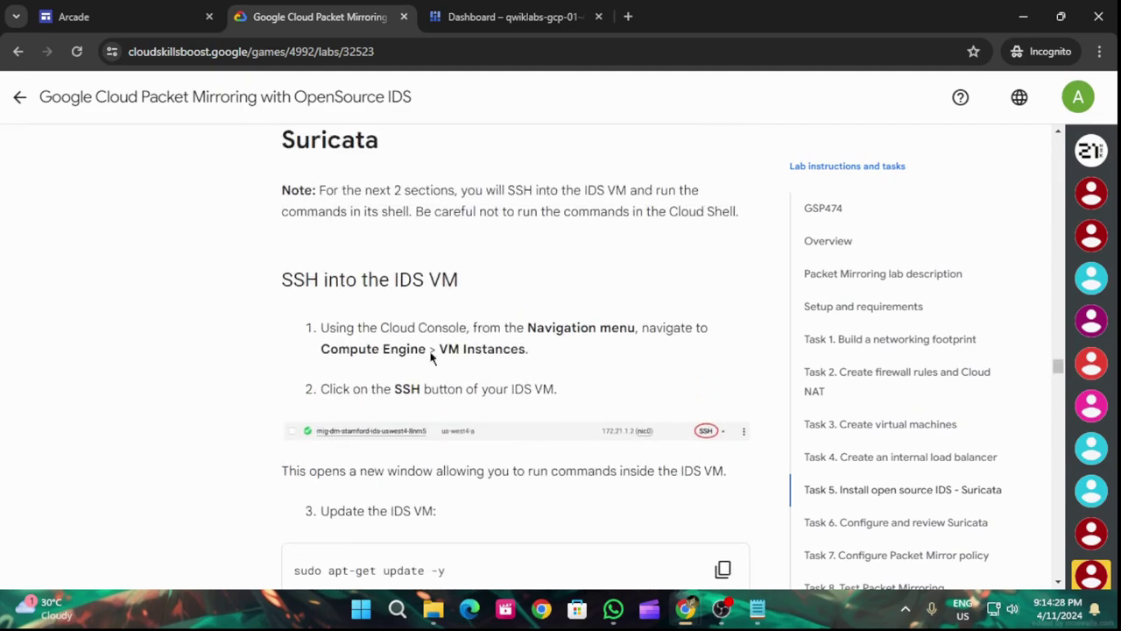
pyautogui.hotkey('ctrl', 'Tab')
pyautogui.moveTo(692, 260); pyautogui.dragTo(692, 552)
pyautogui.moveTo(189, 444)
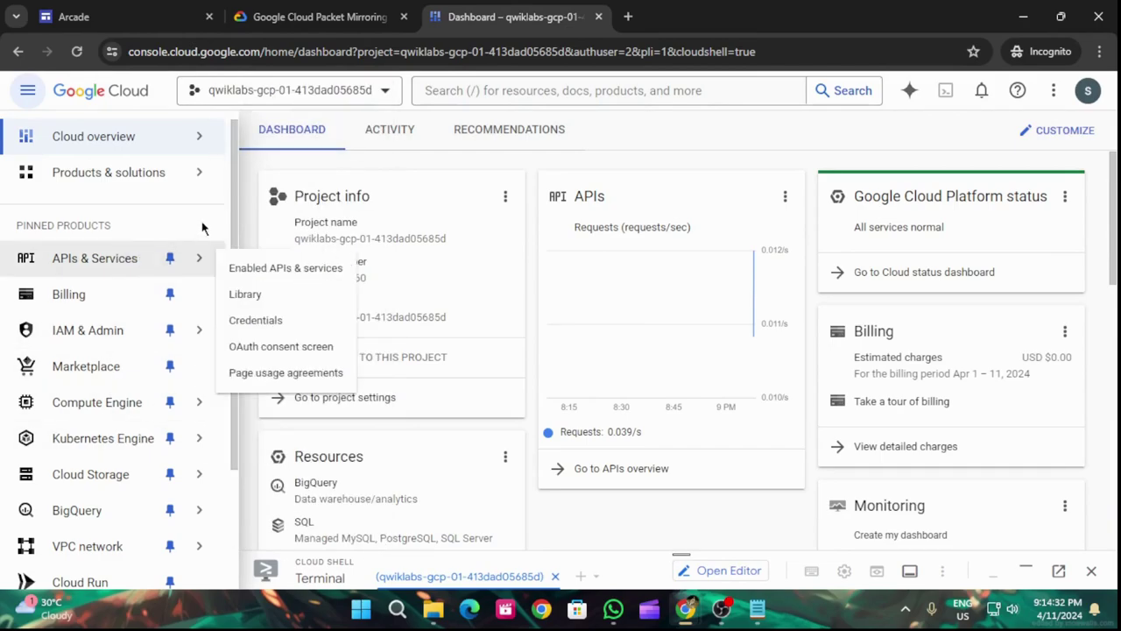
pyautogui.moveTo(149, 481)
pyautogui.moveTo(153, 408)
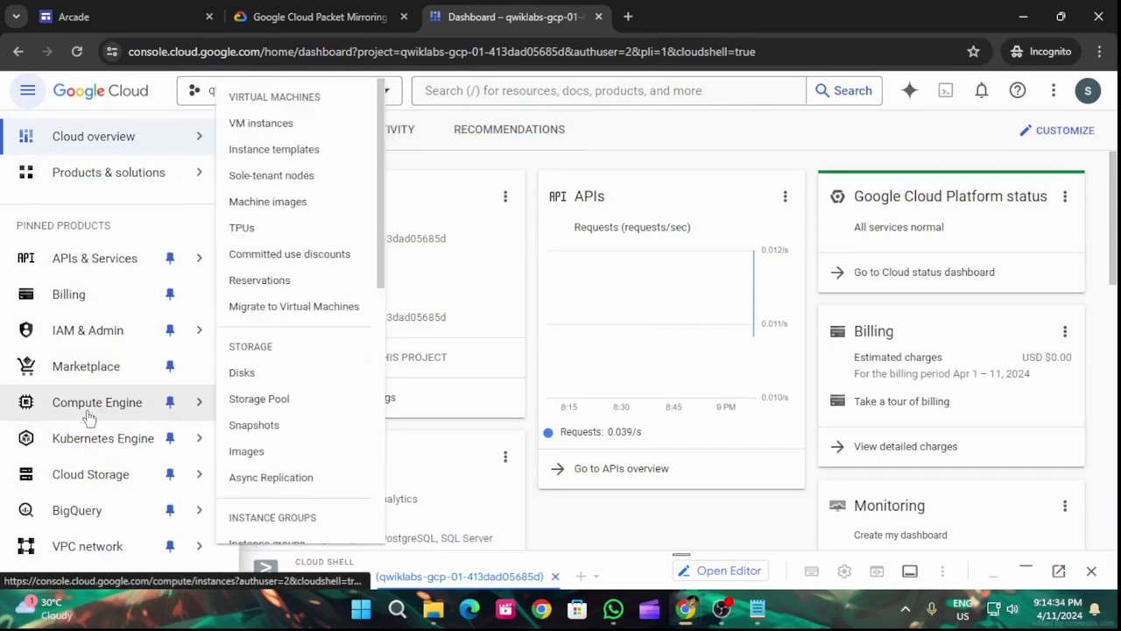
pyautogui.click(271, 125)
# Copy the lab's Task 5 update command, sudo apt-get update -y, and return to the VM instances page.
pyautogui.click(346, 9)
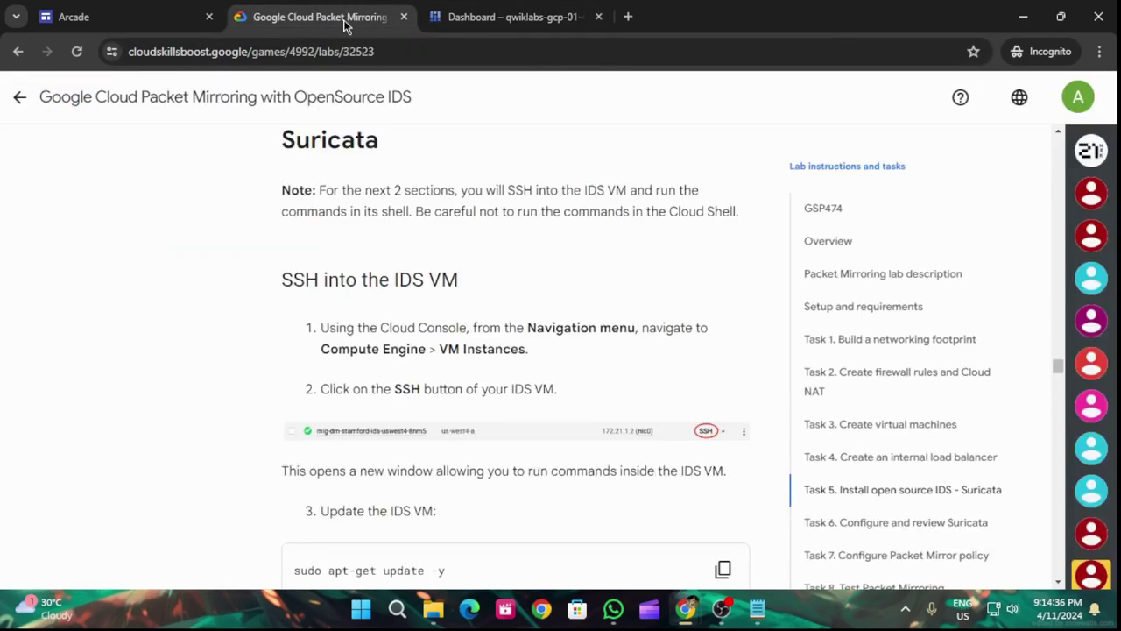
pyautogui.scroll(-2, 413, 339)
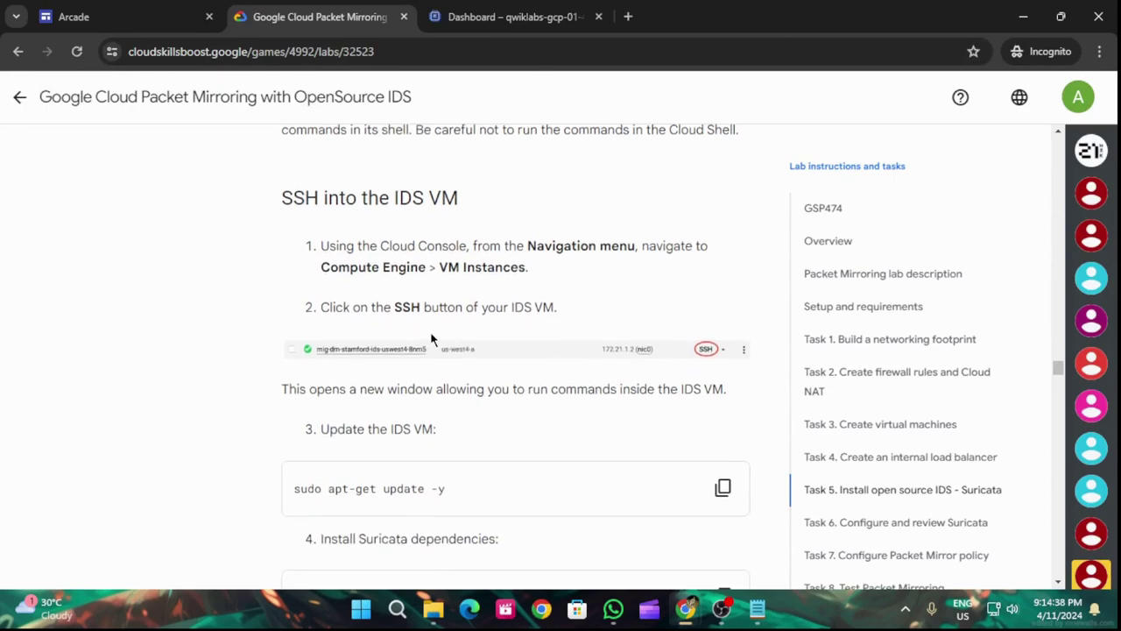
pyautogui.scroll(-1, 467, 331)
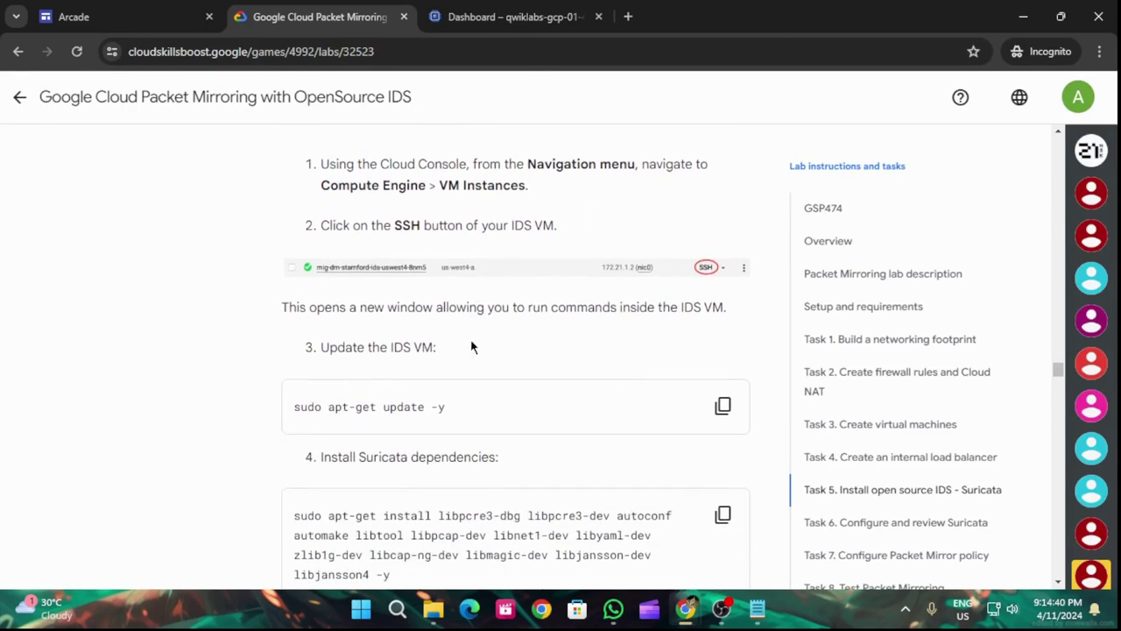
pyautogui.click(722, 406)
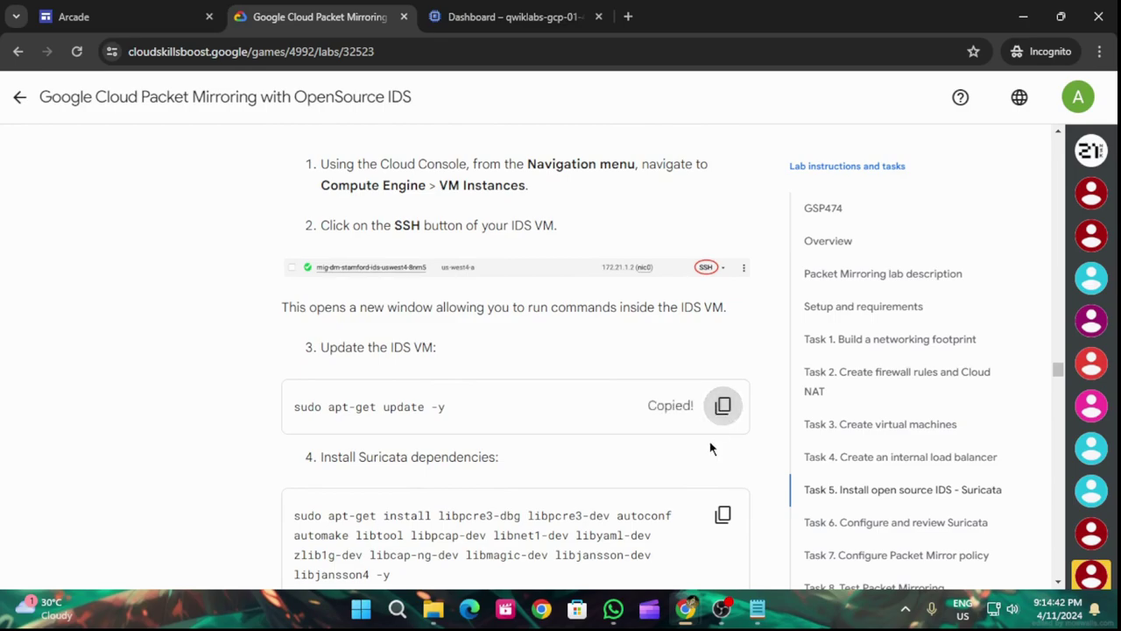
pyautogui.click(454, 6)
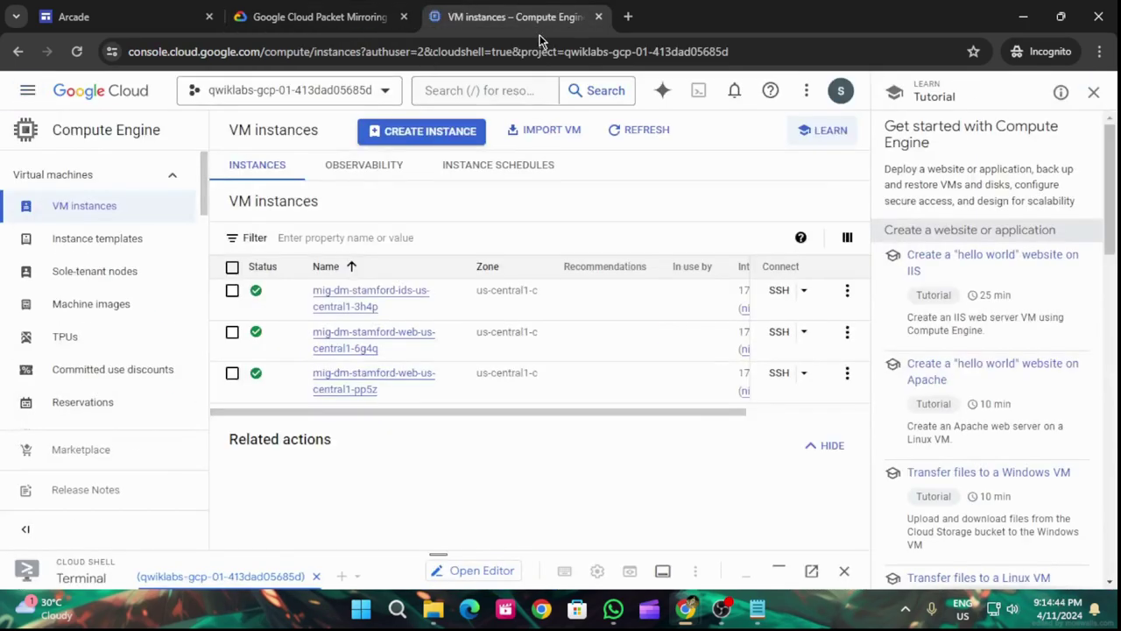
# Compare the lab's "SSH into the IDS VM" instructions with the instance names in the VM instances list.
pyautogui.click(368, 16)
pyautogui.scroll(2, 494, 222)
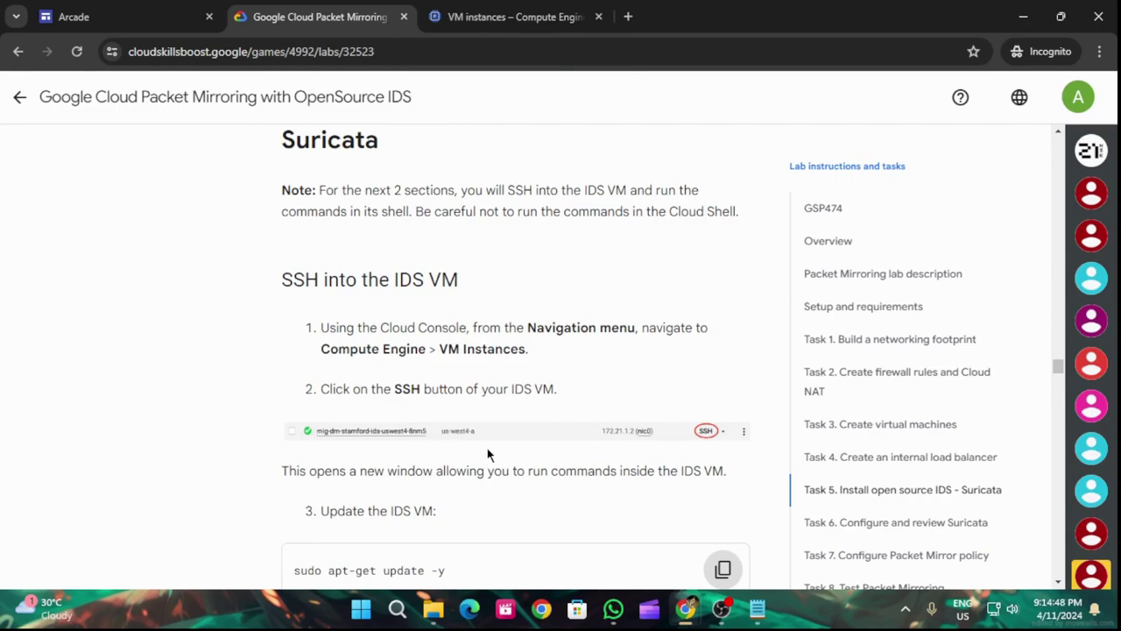
pyautogui.click(490, 7)
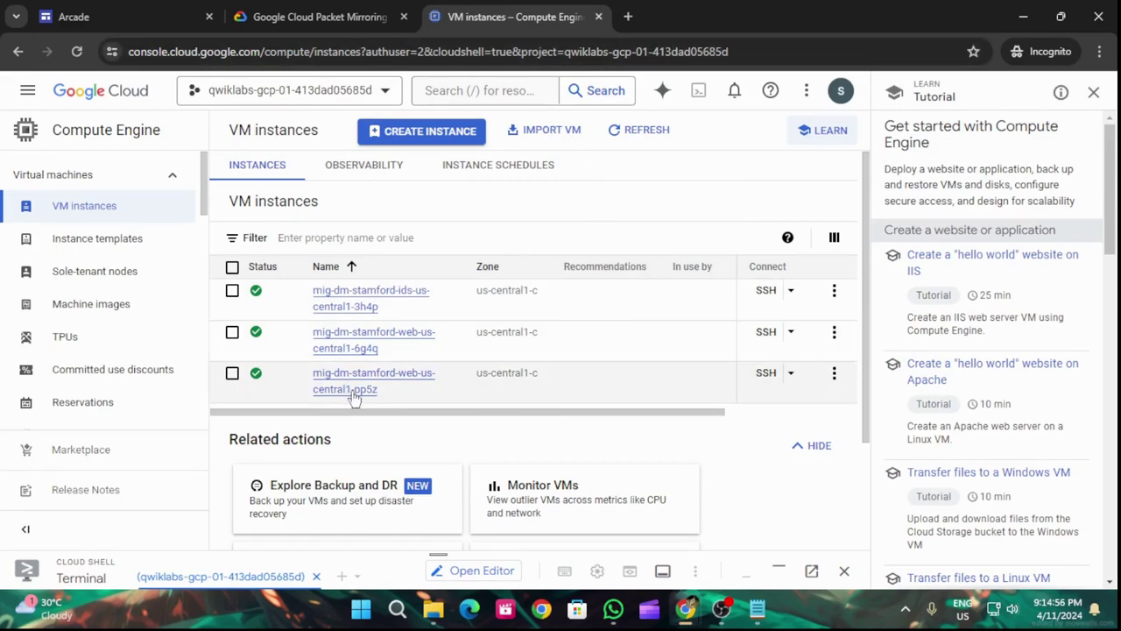
pyautogui.click(298, 26)
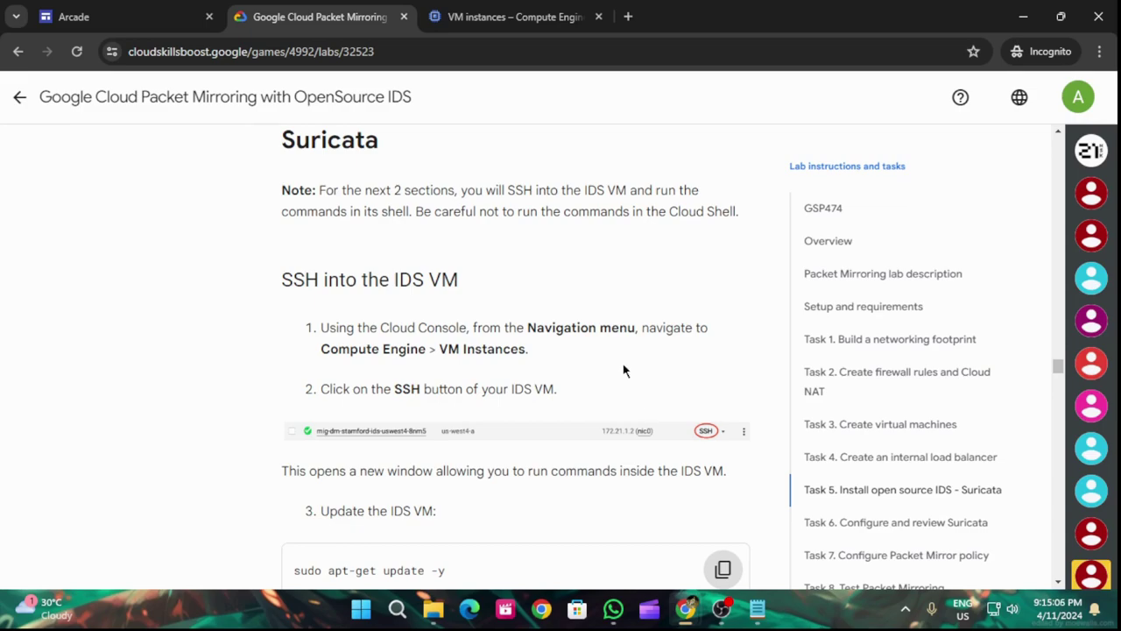
pyautogui.click(484, 9)
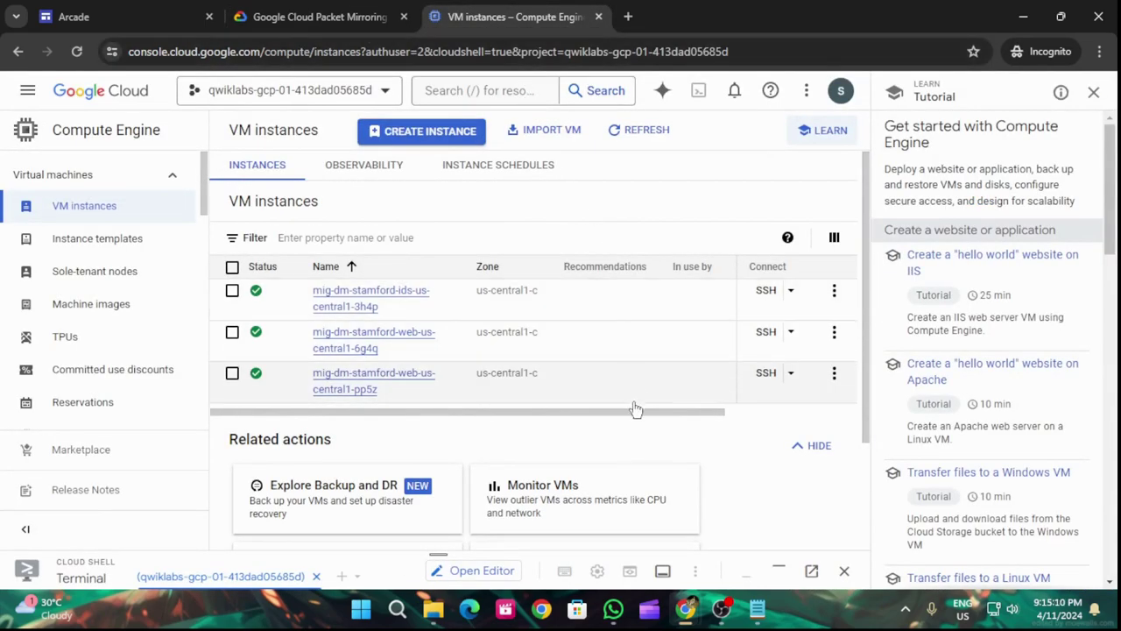
# Open an SSH-in-browser session to mig-dm-stamford-web-us-central1-pp5z, close the Tutorial pane and authorize the connection.
pyautogui.moveTo(633, 411); pyautogui.dragTo(805, 406)
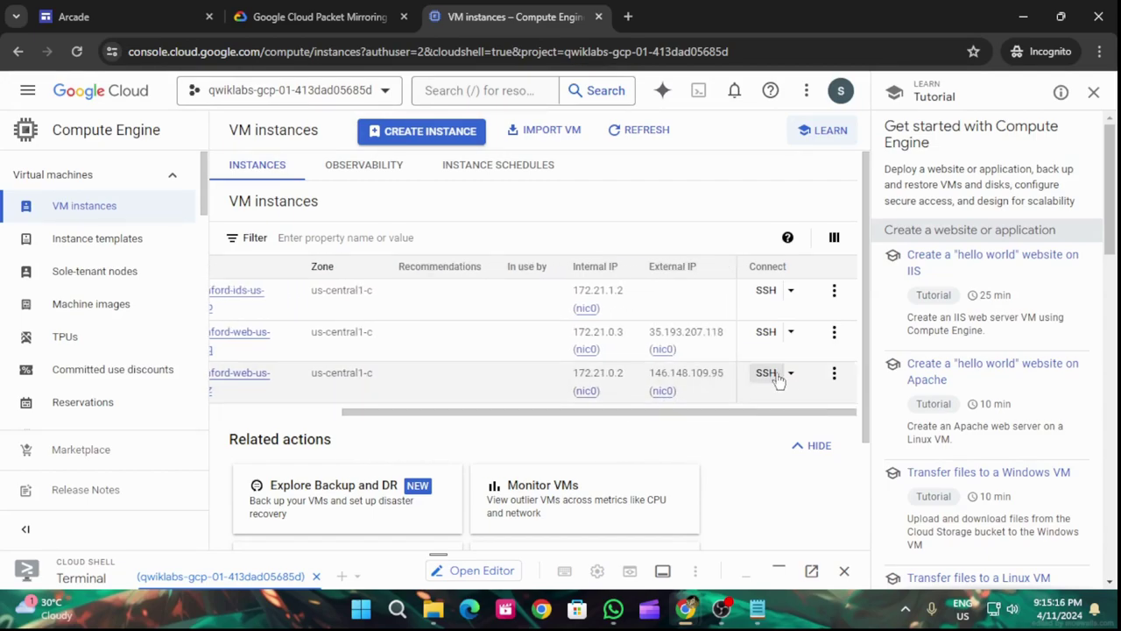
pyautogui.click(779, 379)
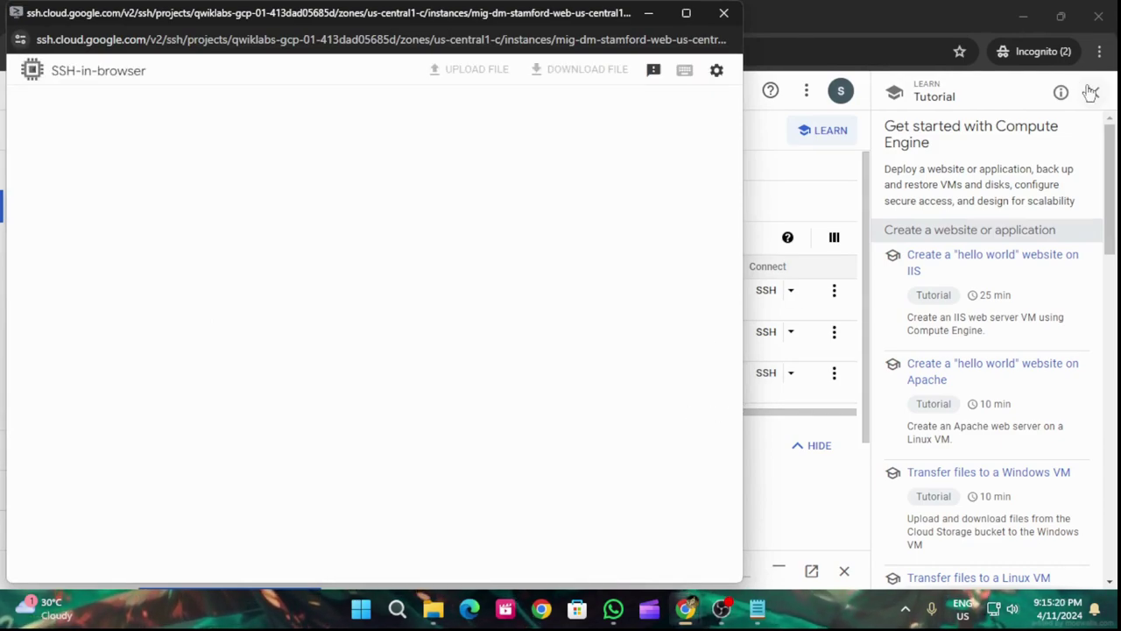
pyautogui.click(753, 408)
pyautogui.moveTo(693, 604)
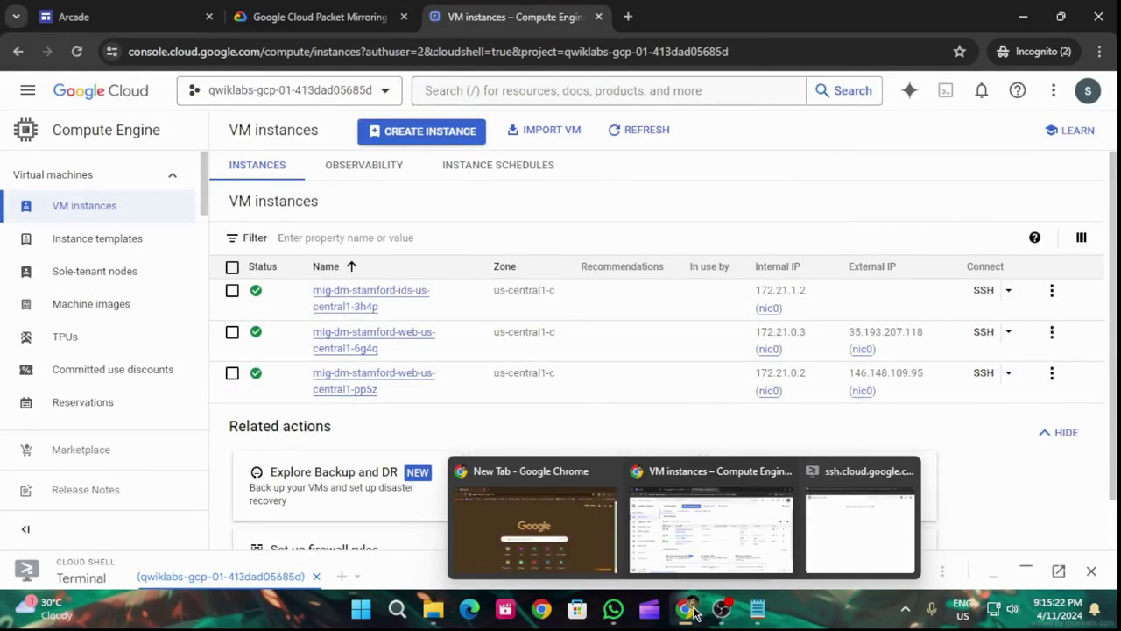
pyautogui.click(825, 526)
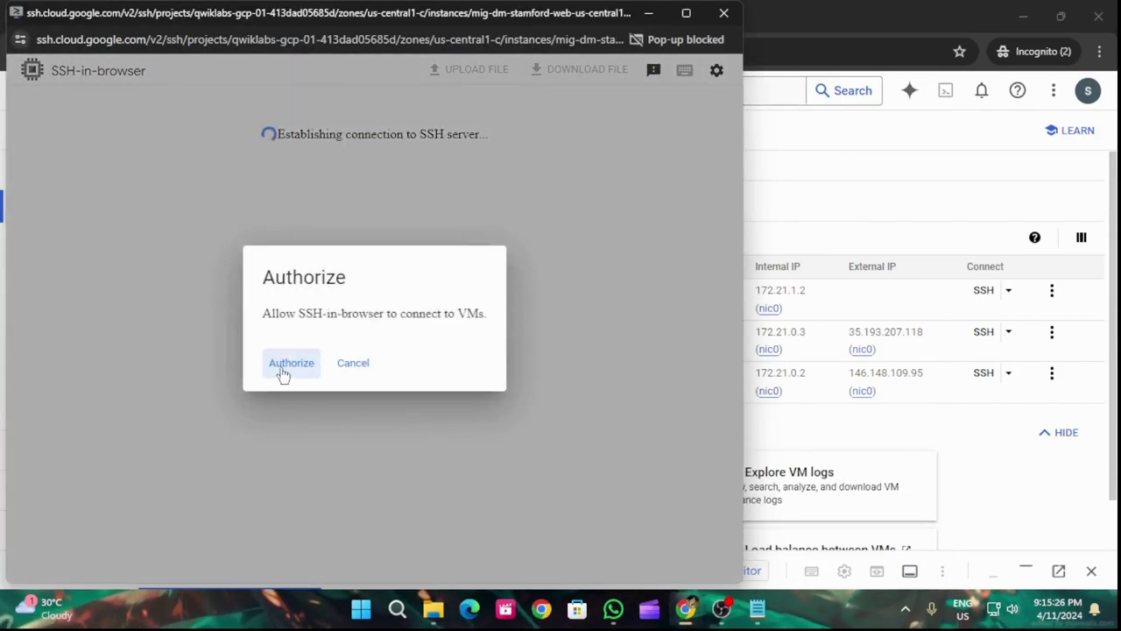
pyautogui.click(282, 366)
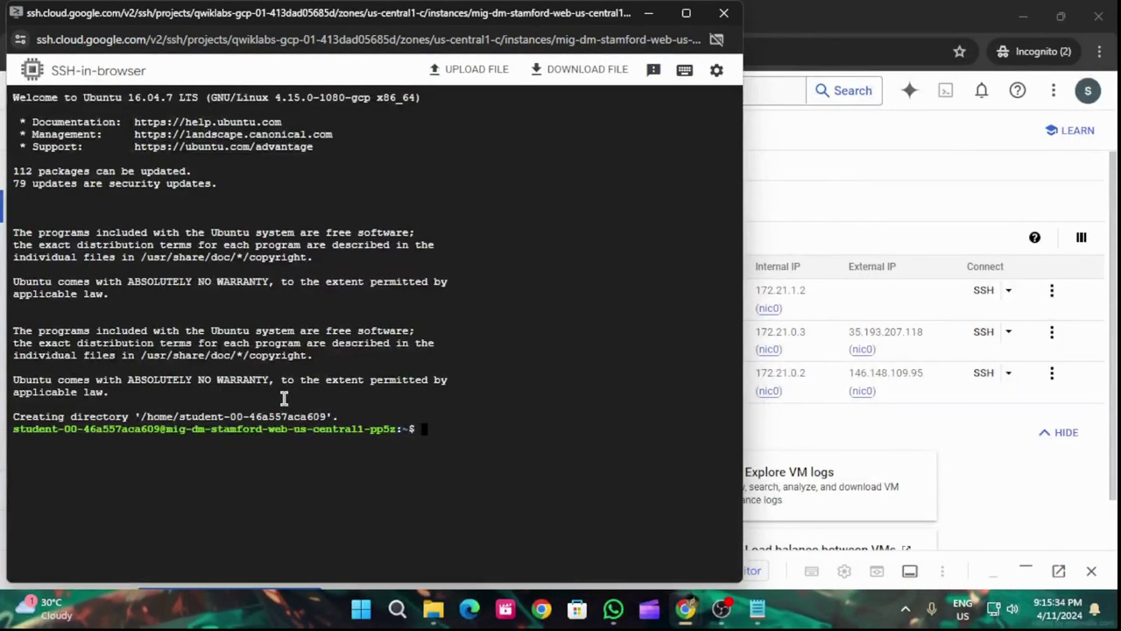
# Run sudo apt-get update -y in the SSH session and return to the lab's Task 5 instructions.
pyautogui.write('sudo apt-get update -y')
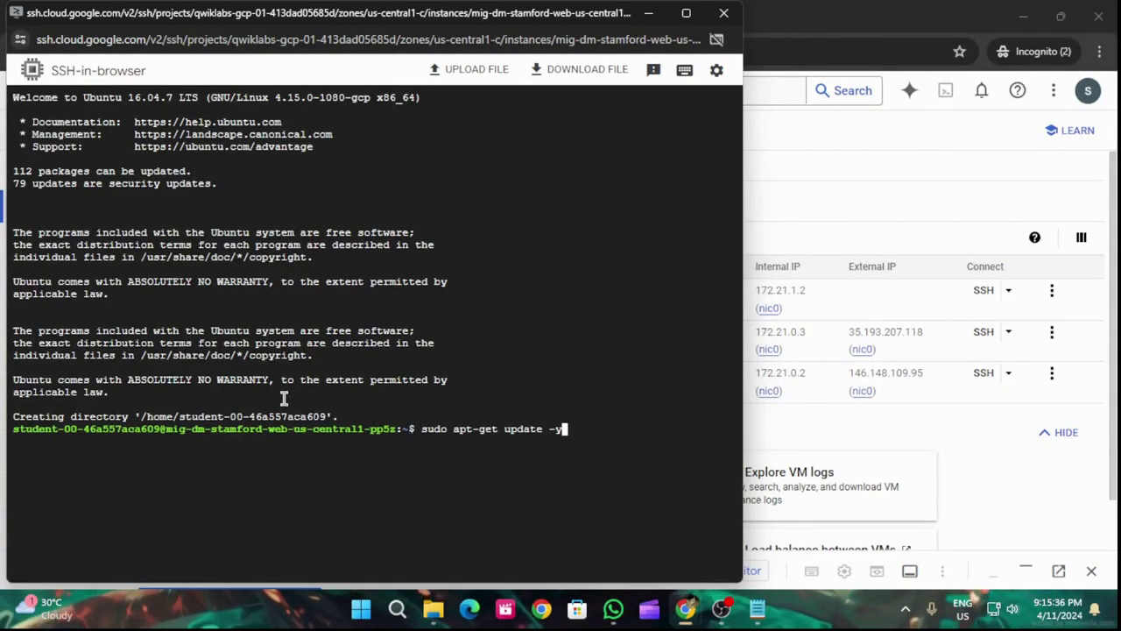
pyautogui.press('Return')
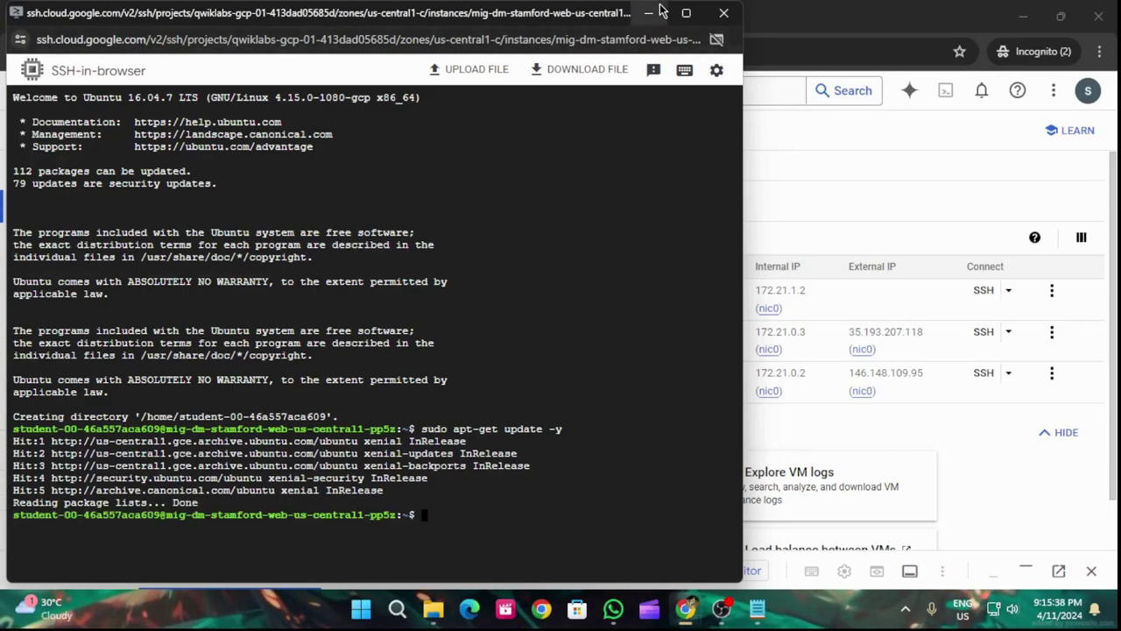
pyautogui.click(662, 10)
pyautogui.click(324, 13)
# Copy the lab's first Suricata dependencies install command, covering libpcre3-dbg through libjansson4, and run it in the SSH session.
pyautogui.scroll(-3, 634, 369)
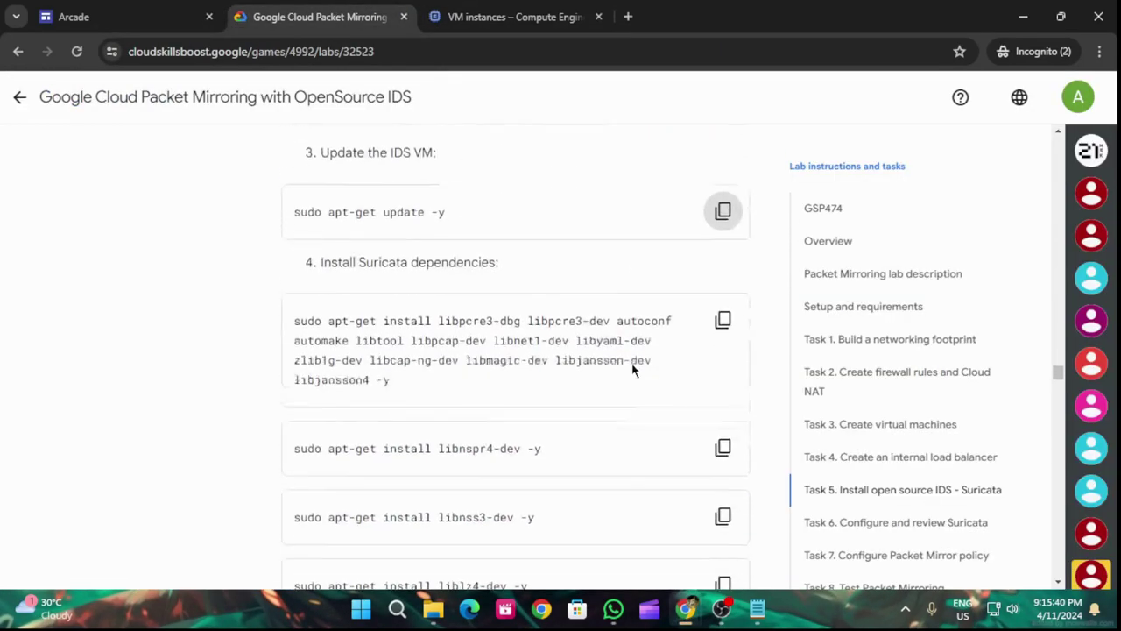
pyautogui.scroll(-1, 634, 368)
pyautogui.click(723, 270)
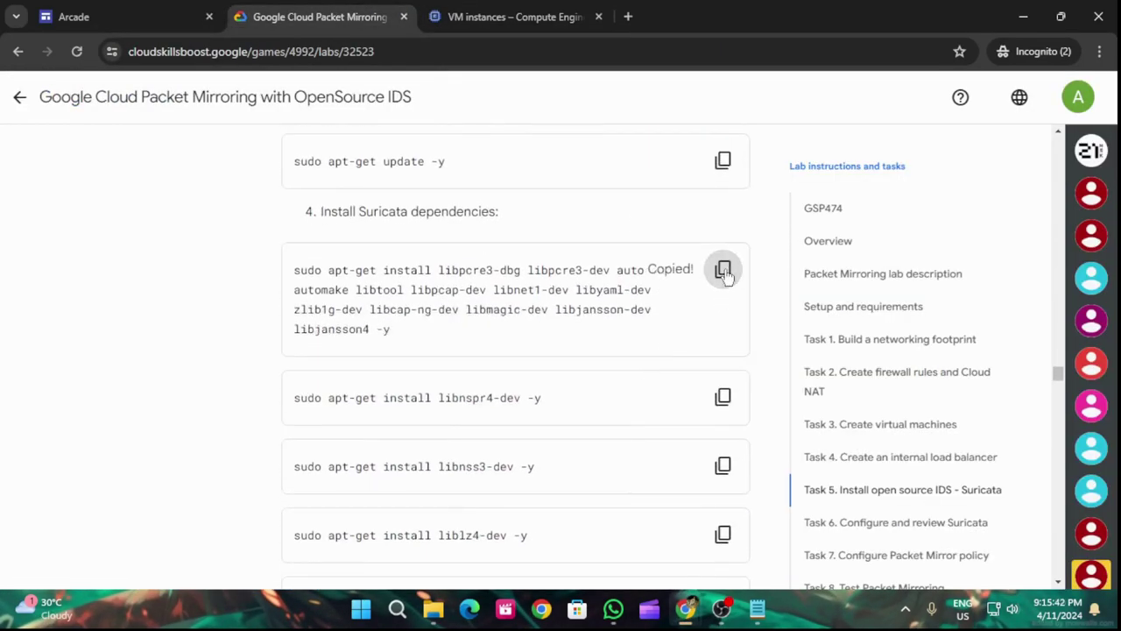
pyautogui.moveTo(686, 609)
pyautogui.click(842, 527)
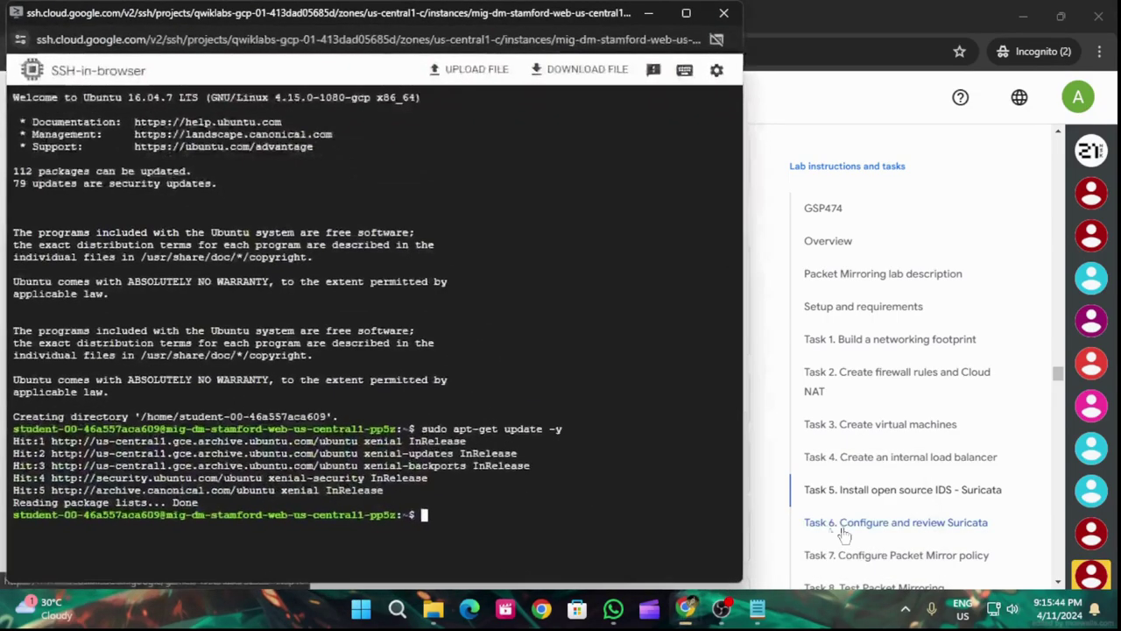
pyautogui.hotkey('ctrl', 'v')
pyautogui.press('Return')
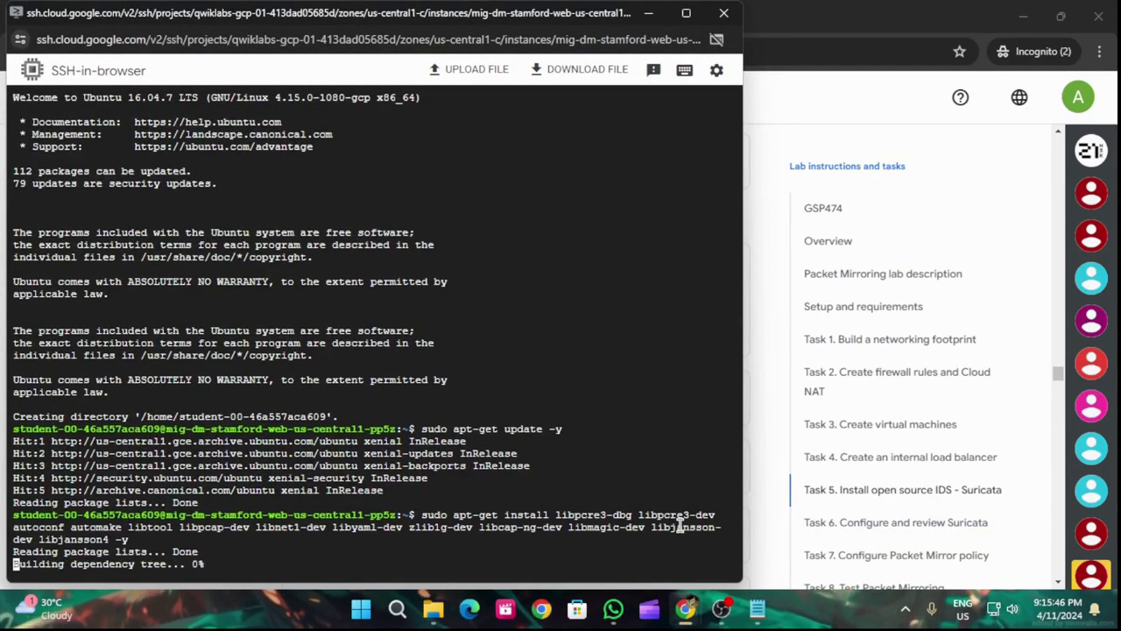
# Copy sudo apt-get install libnspr4-dev -y from the lab and run it in the SSH session once the prompt is free.
pyautogui.click(649, 13)
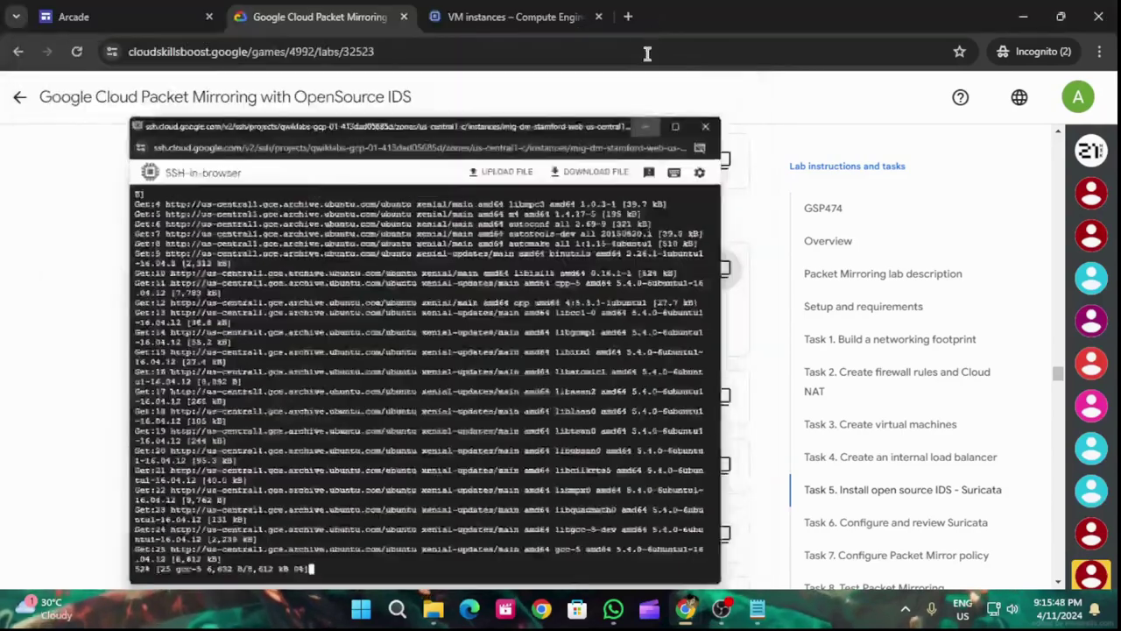
pyautogui.click(720, 405)
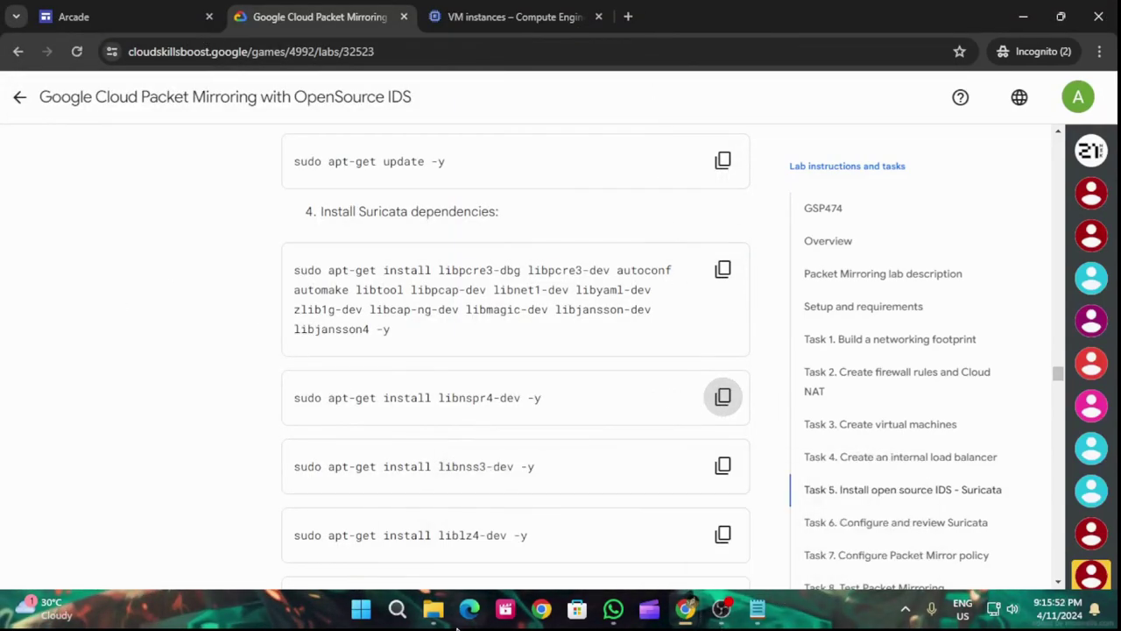
pyautogui.moveTo(687, 613)
pyautogui.click(862, 531)
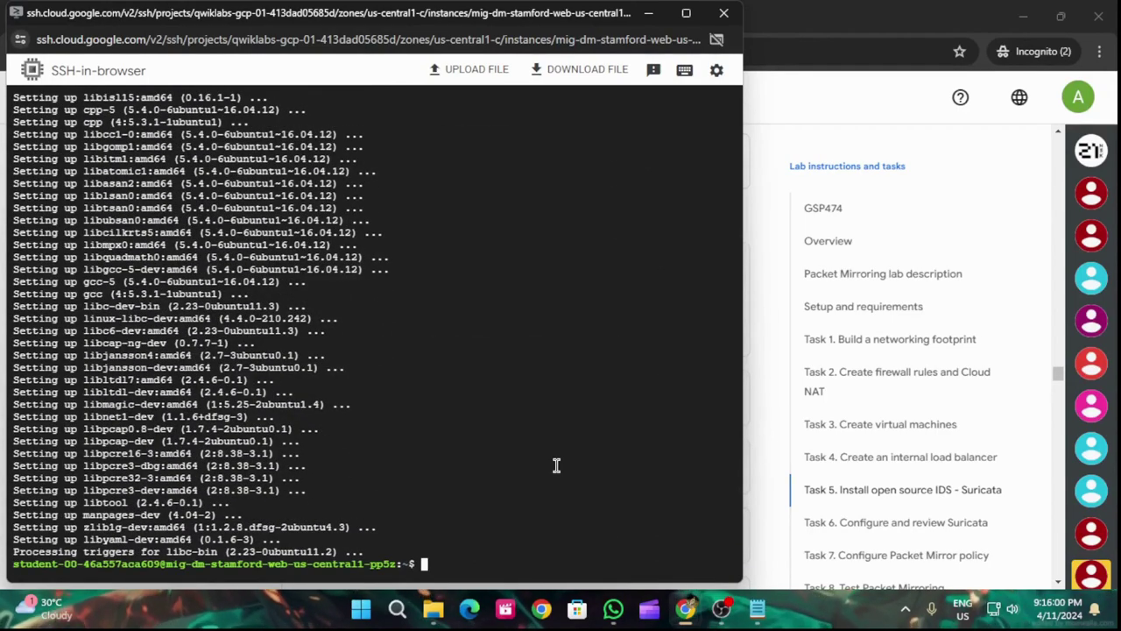
pyautogui.hotkey('ctrl', 'v')
pyautogui.press('Return')
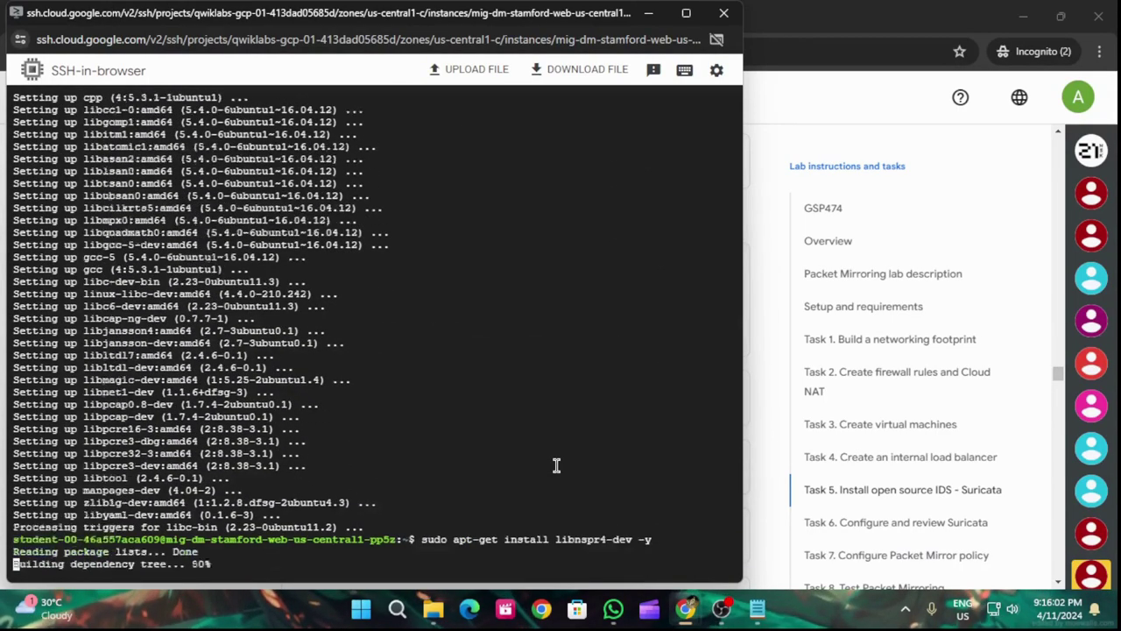
# Copy sudo apt-get install libnss3-dev -y from the lab instructions and run it in the SSH session.
pyautogui.click(762, 394)
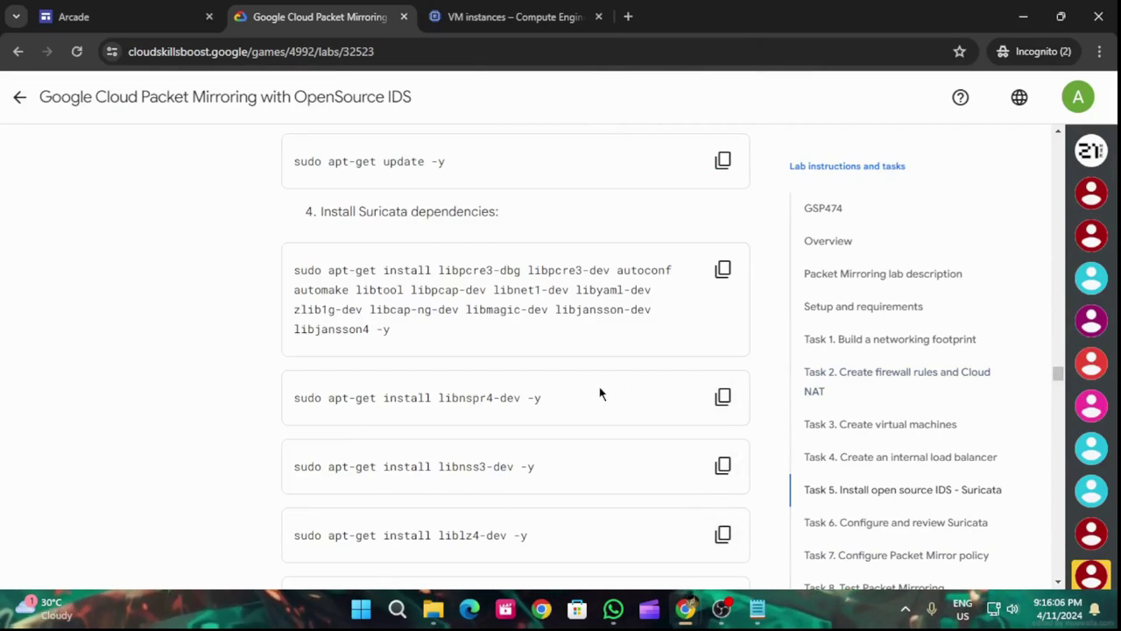
pyautogui.click(723, 465)
pyautogui.scroll(-2, 711, 468)
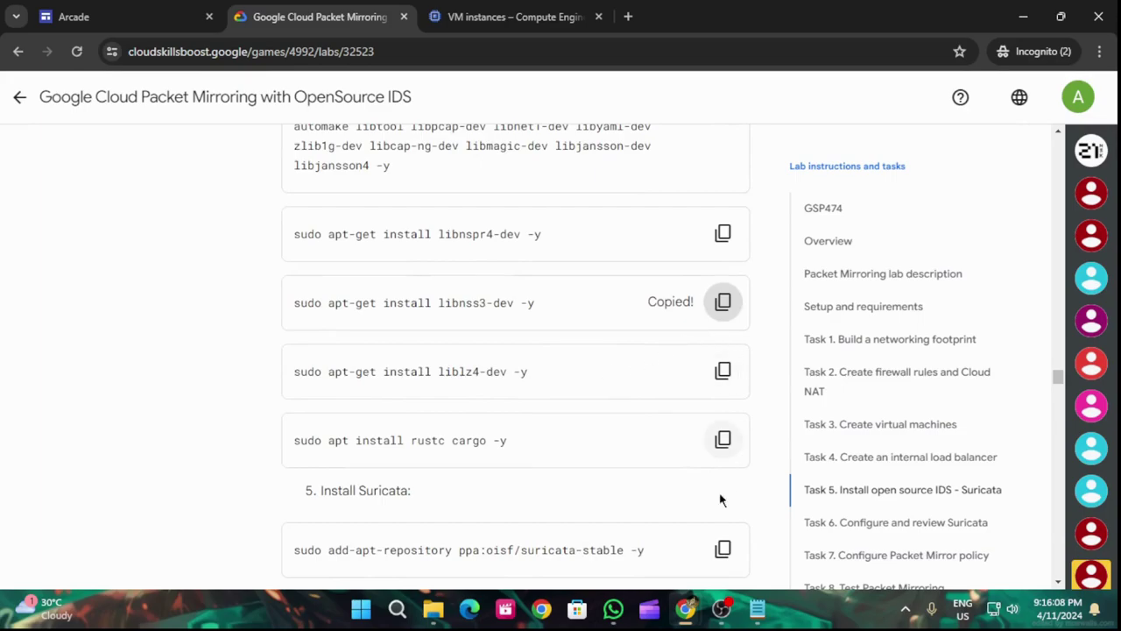
pyautogui.moveTo(686, 609)
pyautogui.click(861, 519)
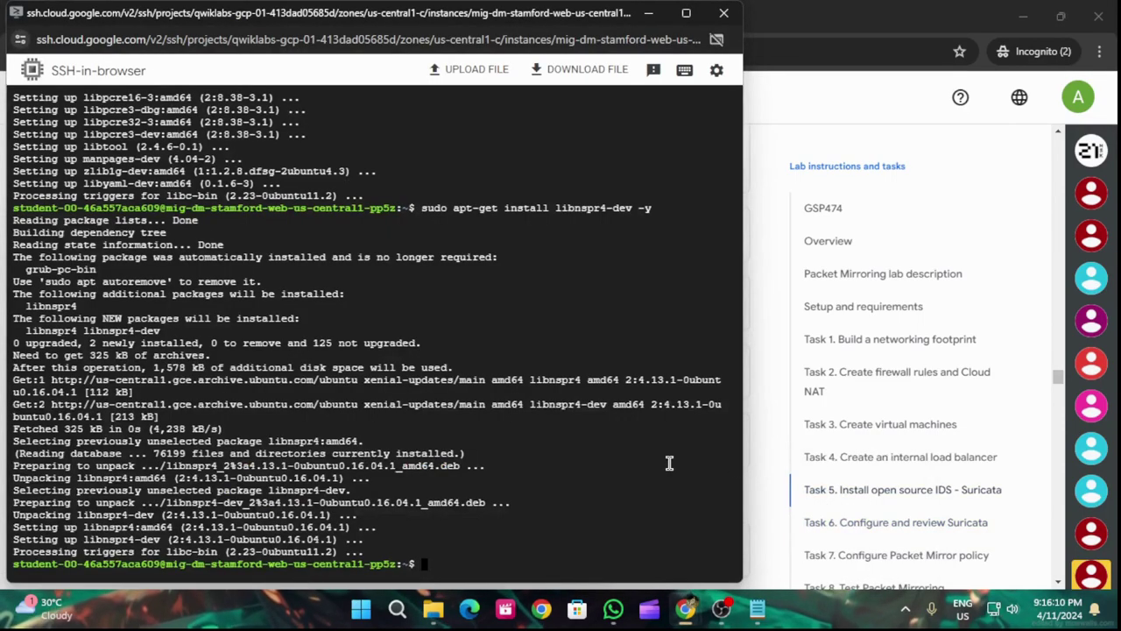
pyautogui.hotkey('ctrl', 'v')
pyautogui.press('Return')
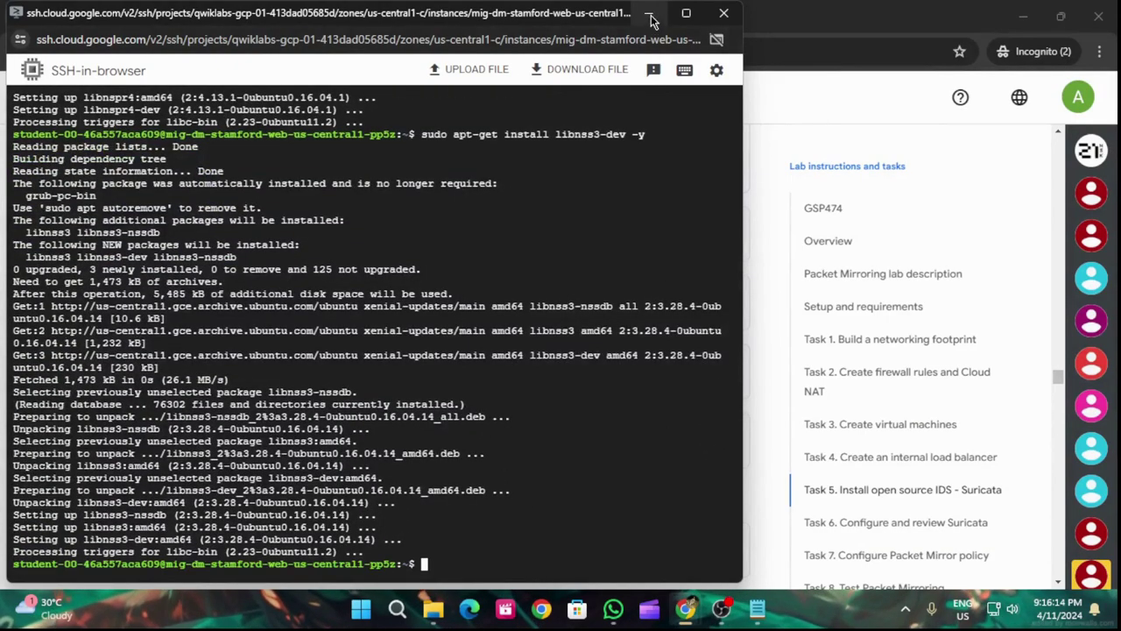
# Copy sudo apt-get install liblz4-dev -y from the lab instructions and run it in the SSH session.
pyautogui.click(650, 14)
pyautogui.click(723, 371)
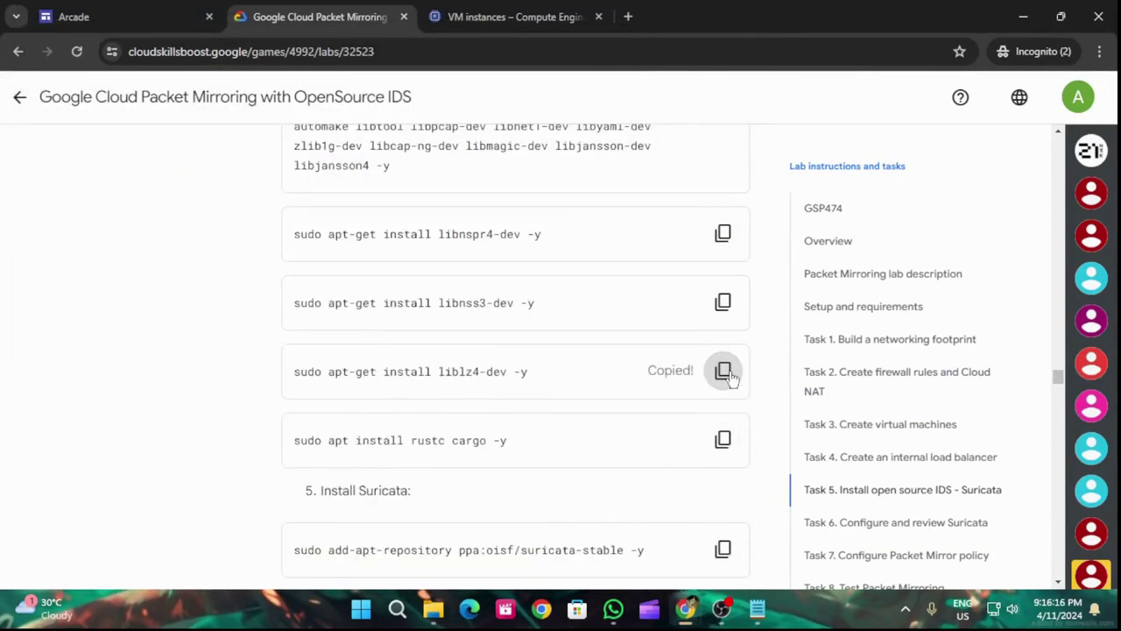
pyautogui.moveTo(685, 606)
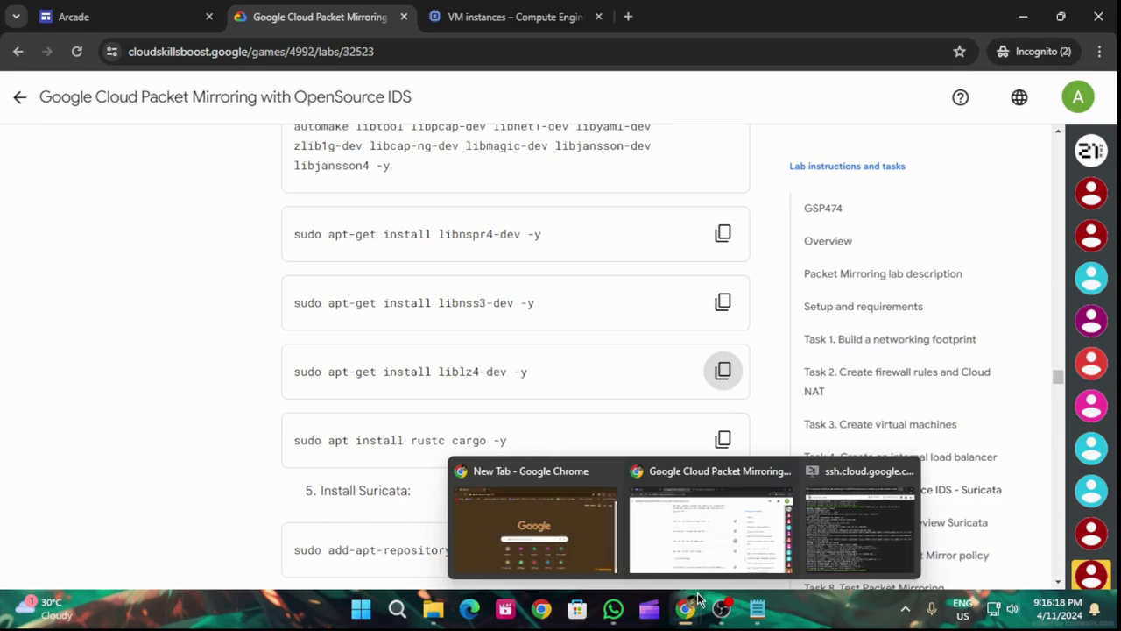
pyautogui.click(860, 526)
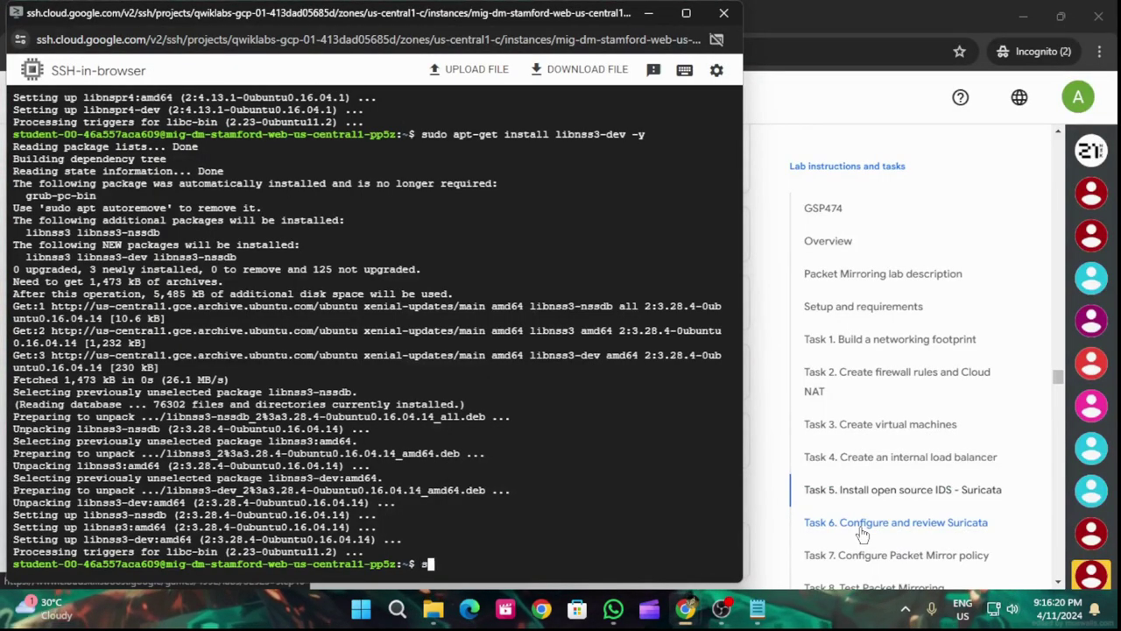
pyautogui.hotkey('ctrl', 'v')
pyautogui.press('Return')
# Copy sudo apt install rustc cargo -y from the lab instructions and run it in the SSH session.
pyautogui.click(648, 13)
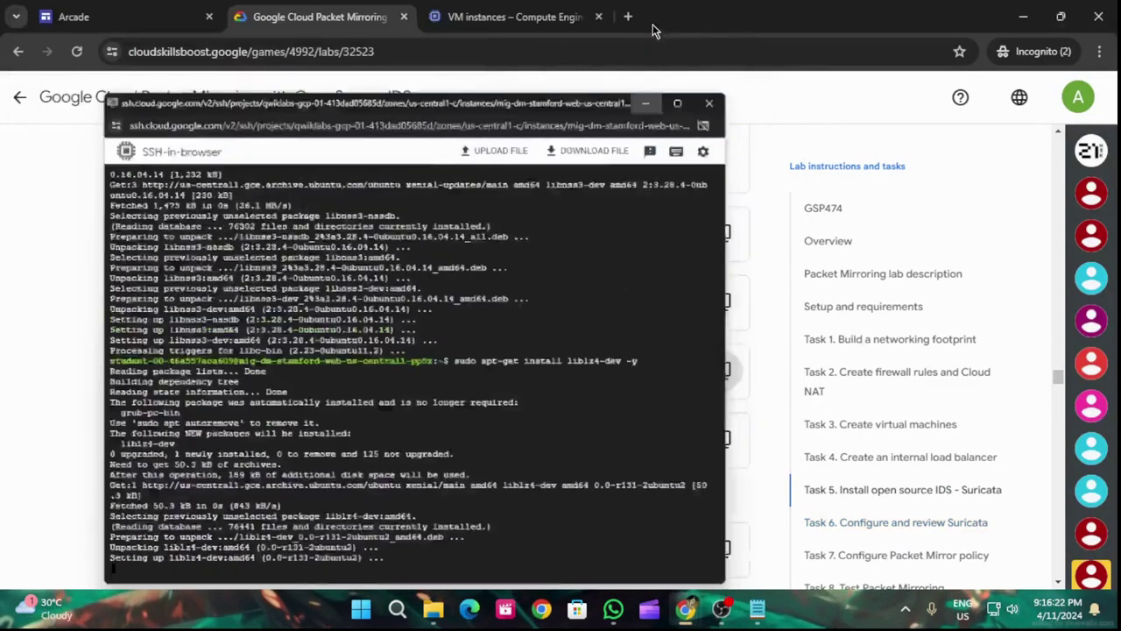
pyautogui.click(718, 441)
pyautogui.scroll(-3, 690, 459)
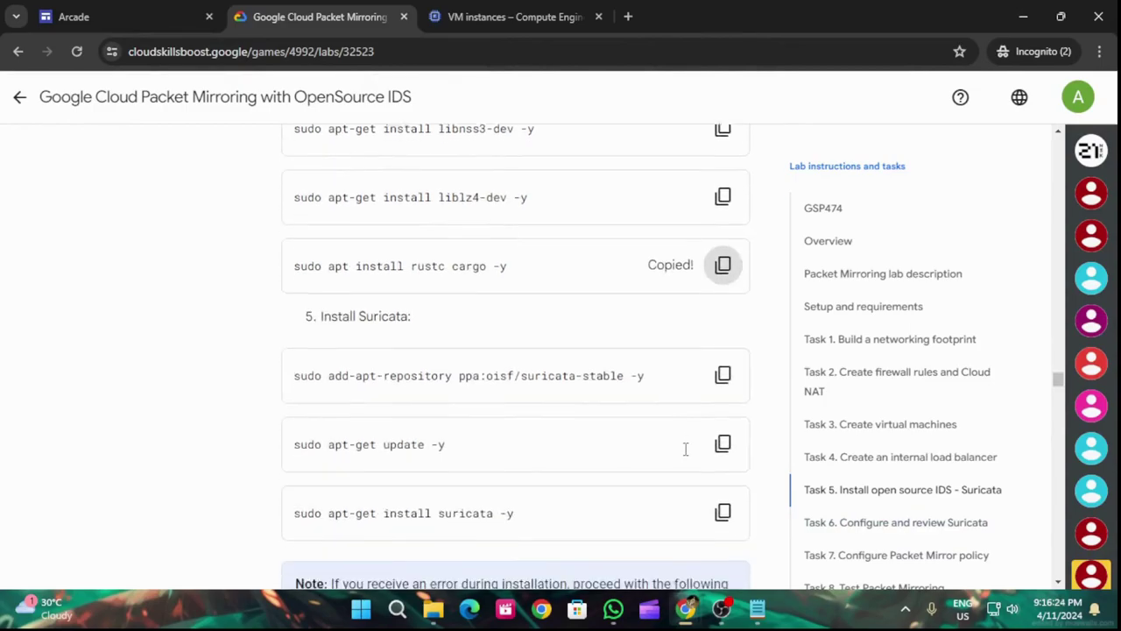
pyautogui.moveTo(721, 609)
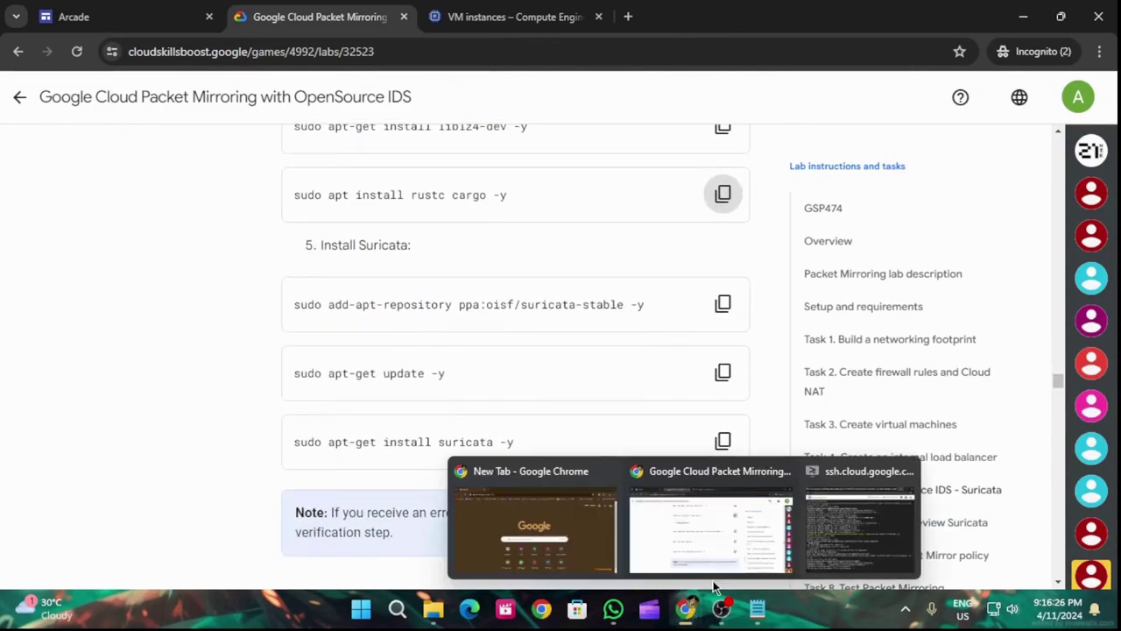
pyautogui.click(841, 508)
pyautogui.hotkey('ctrl', 'v')
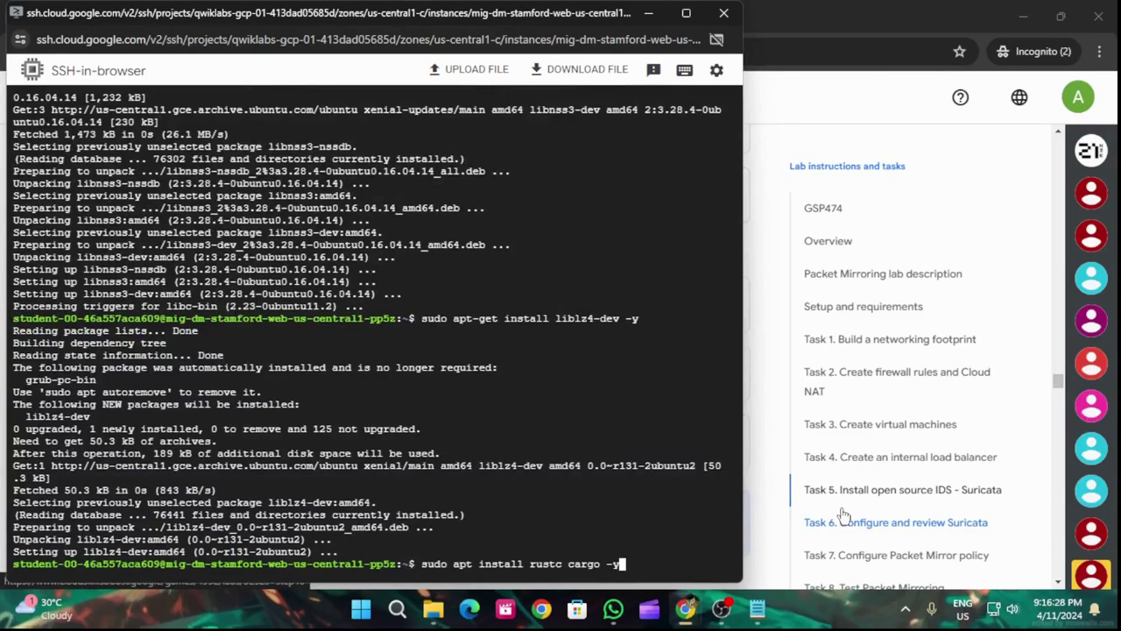
pyautogui.press('Return')
# Add the Suricata repository in the SSH session with the lab's command sudo add-apt-repository ppa:oisf/suricata-stable -y.
pyautogui.click(650, 14)
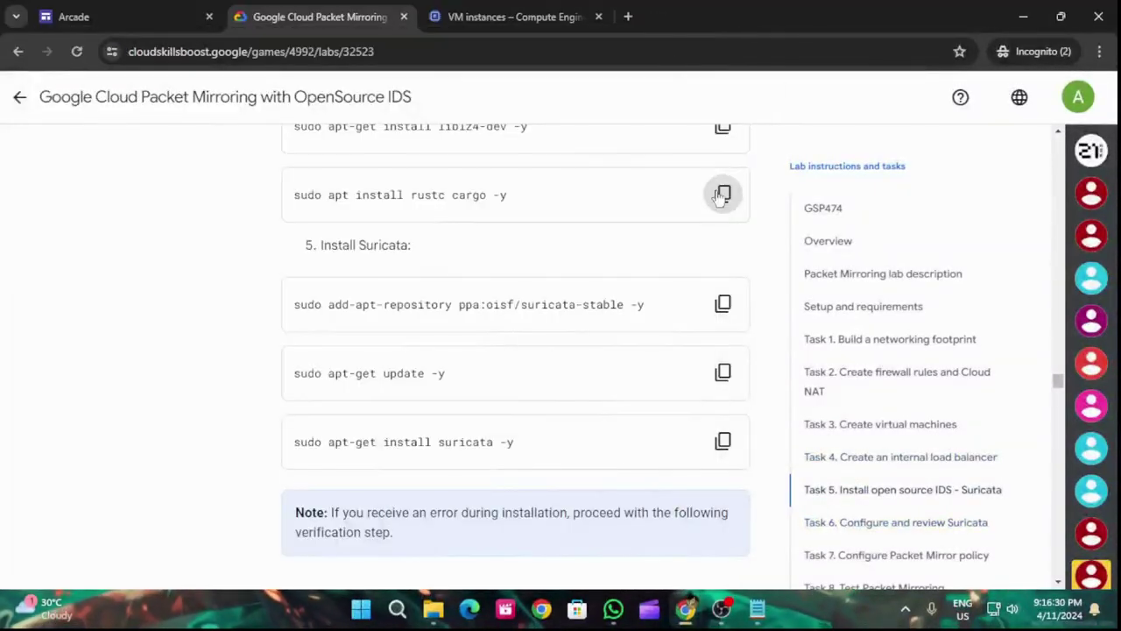
pyautogui.click(723, 305)
pyautogui.moveTo(686, 609)
pyautogui.click(892, 532)
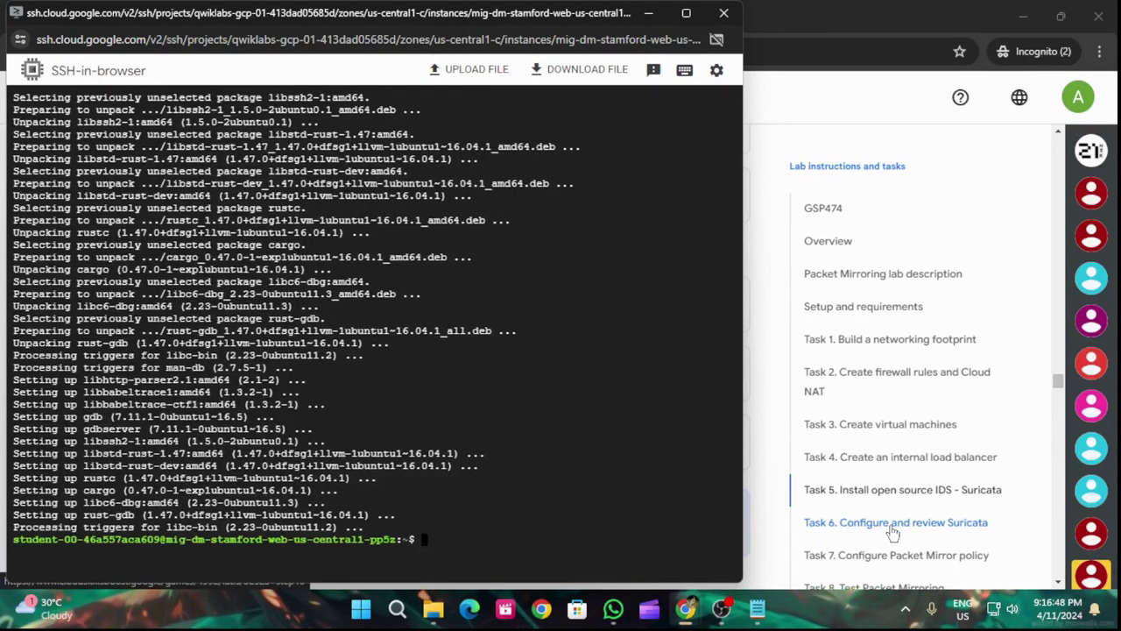
pyautogui.hotkey('ctrl', 'v')
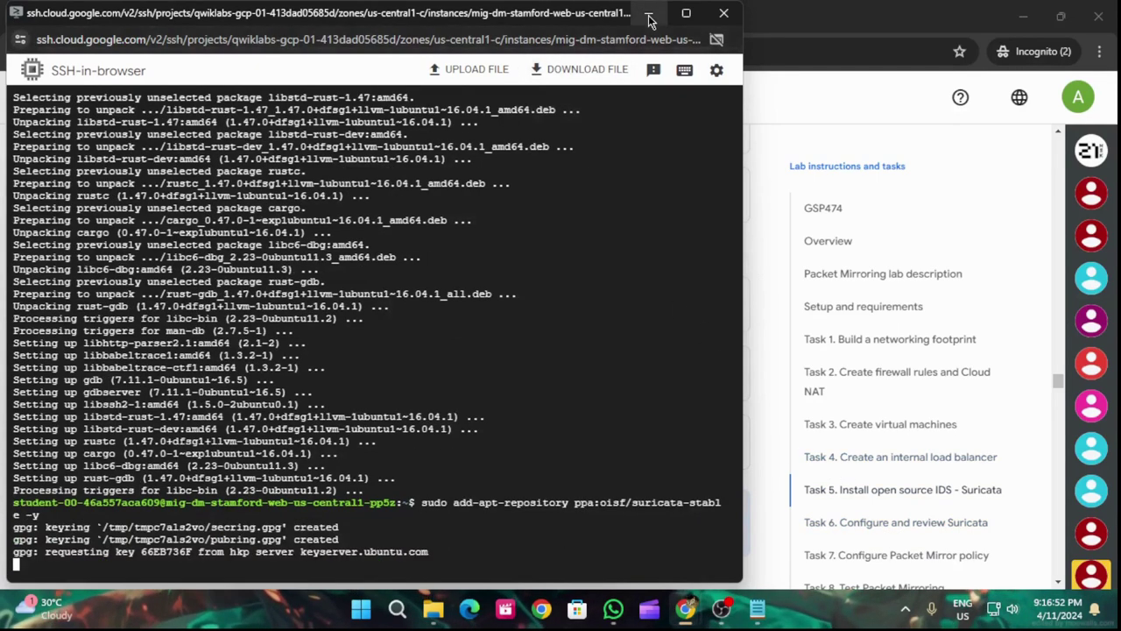
# Refresh the package lists for the new repository by copying the lab's sudo apt-get update -y and running it over SSH.
pyautogui.click(648, 14)
pyautogui.click(724, 373)
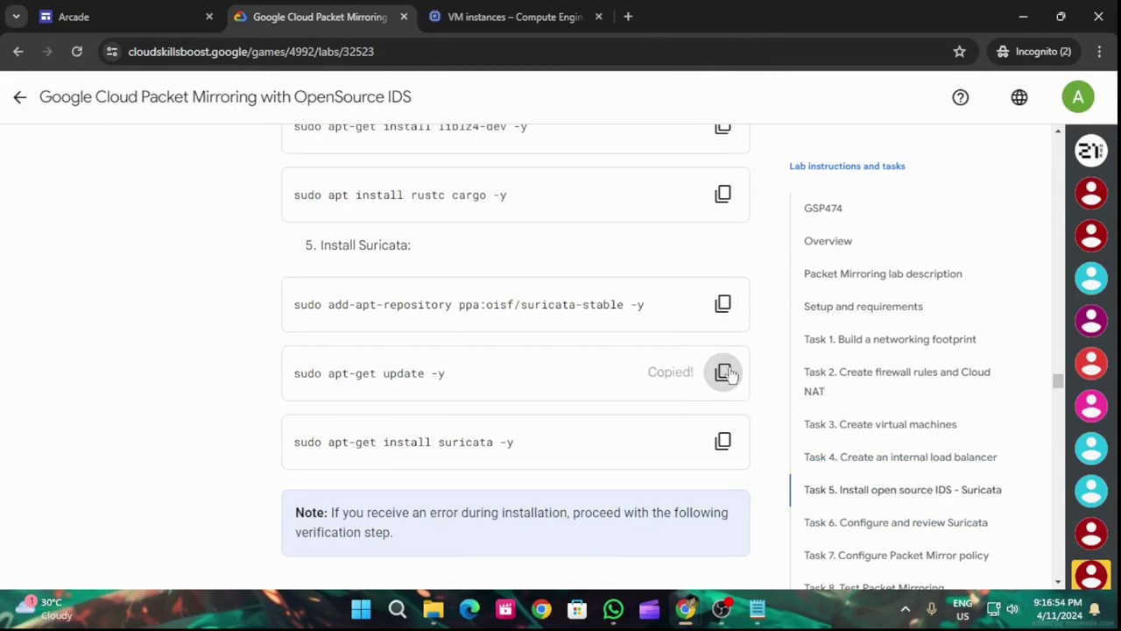
pyautogui.moveTo(685, 609)
pyautogui.click(838, 514)
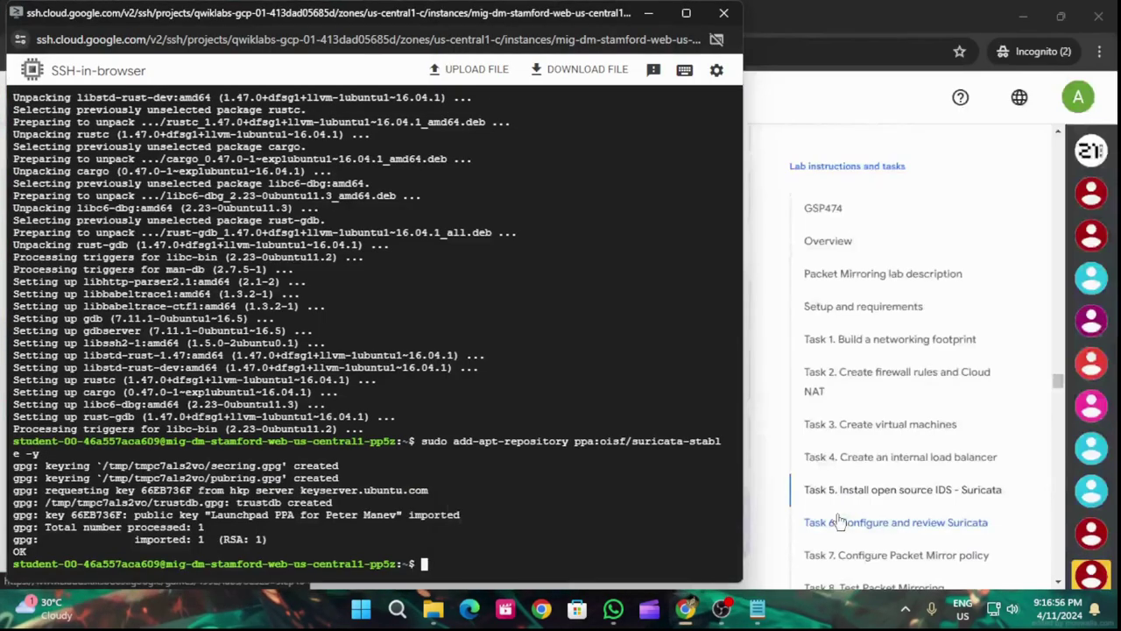
pyautogui.hotkey('ctrl', 'v')
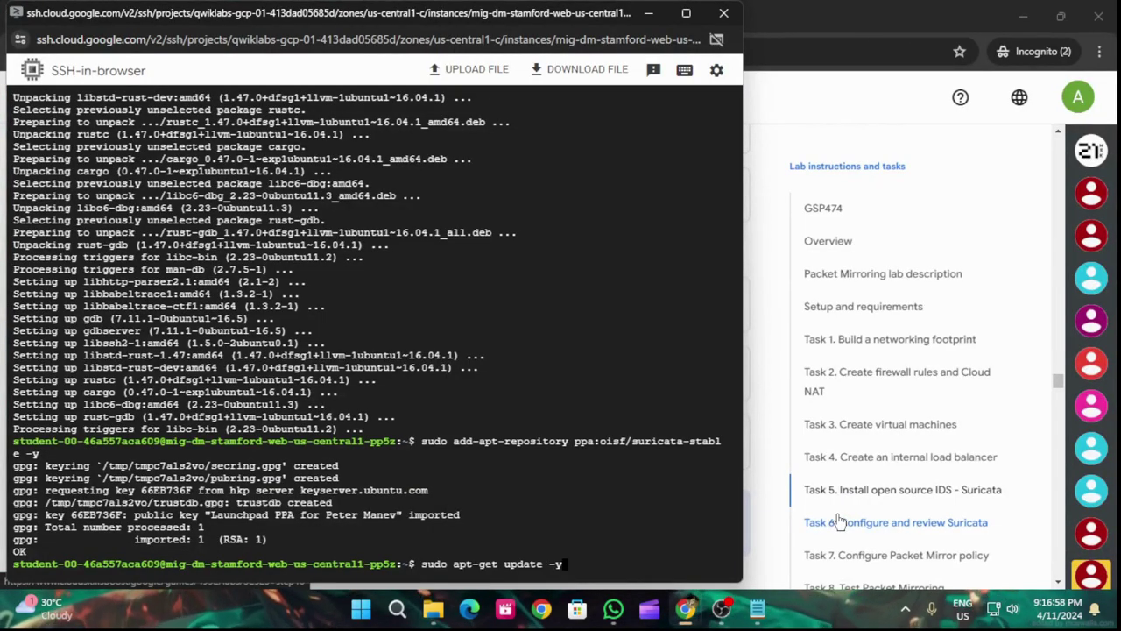
pyautogui.press('Return')
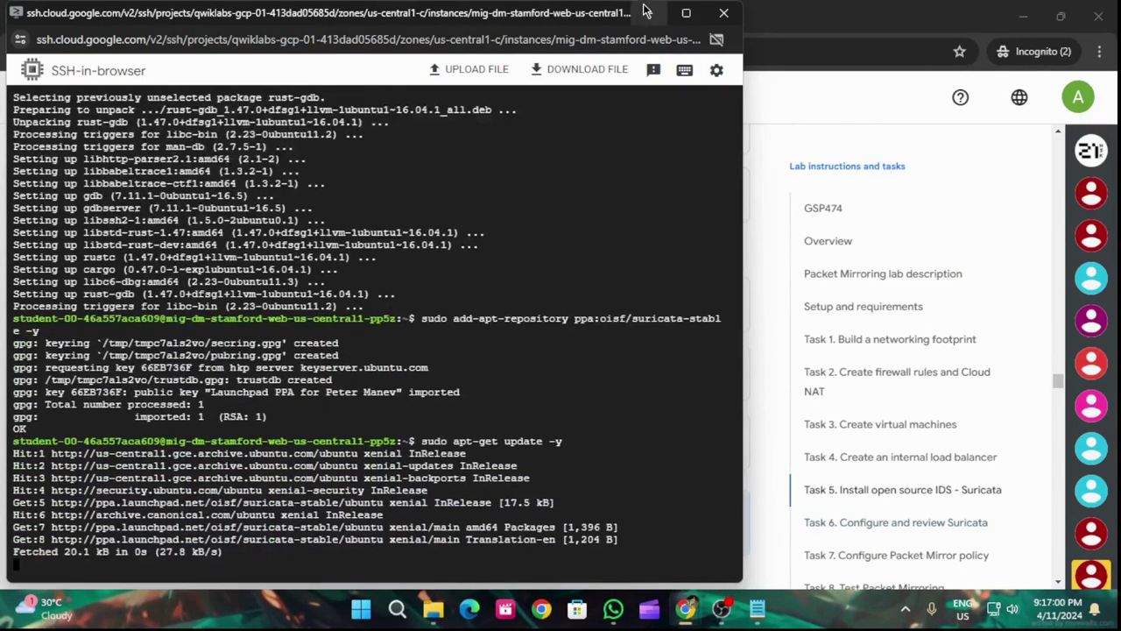
# Copy sudo apt-get install suricata -y from the lab instructions and run it in the SSH session.
pyautogui.click(762, 289)
pyautogui.scroll(-1, 727, 434)
pyautogui.click(723, 359)
pyautogui.moveTo(688, 607)
pyautogui.click(832, 526)
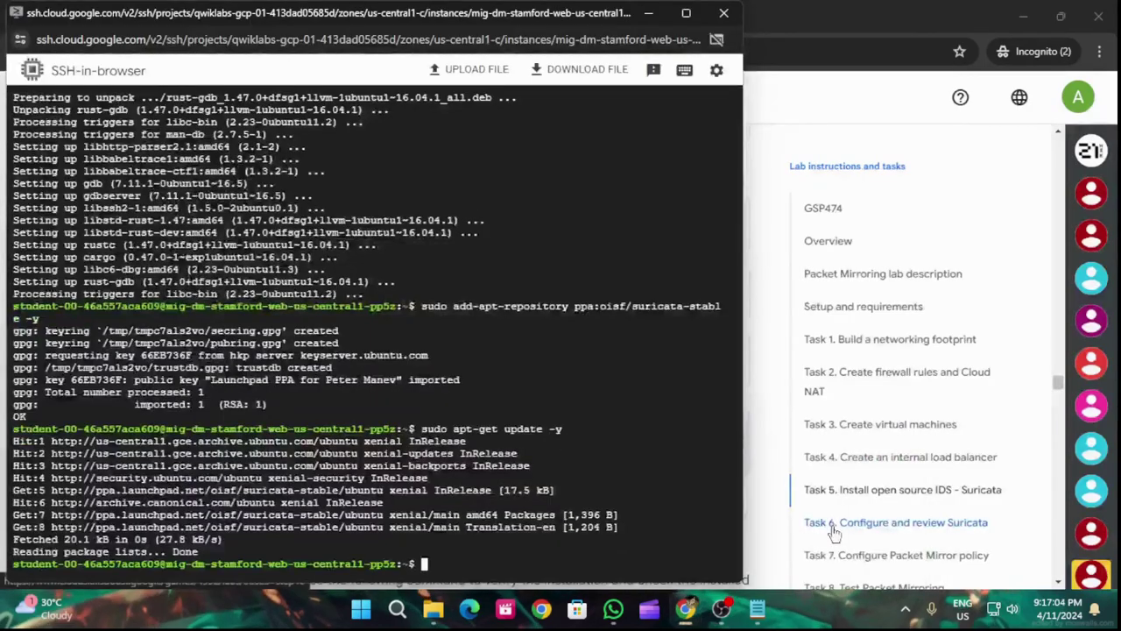
pyautogui.hotkey('ctrl', 'v')
pyautogui.press('Return')
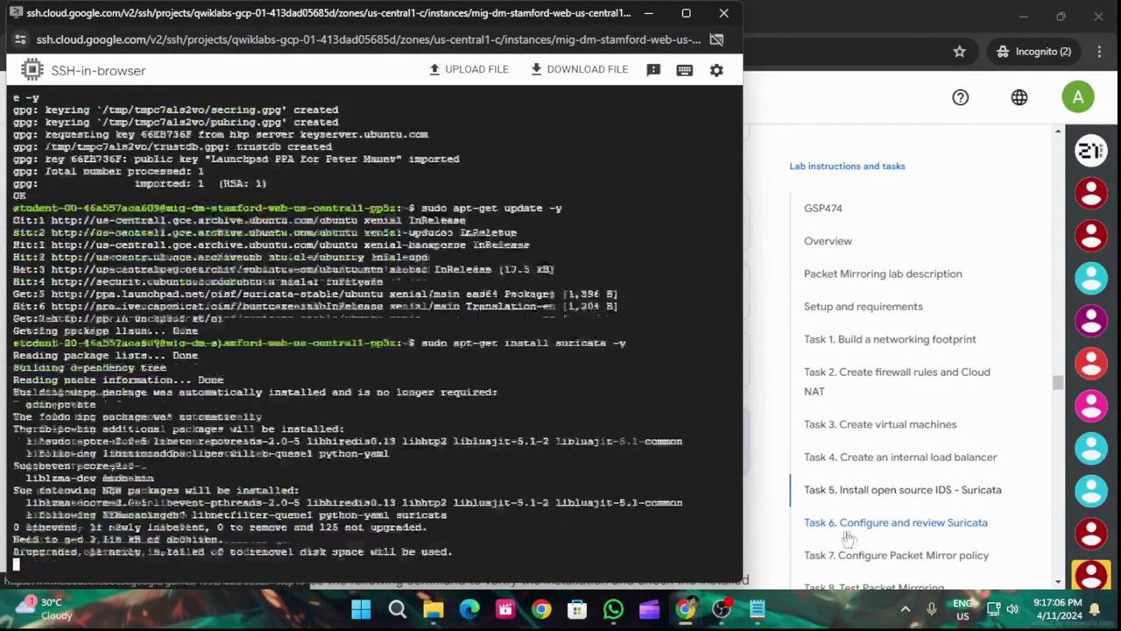
# Read the lab's note on installation errors and examine the Suricata installation output in the SSH session.
pyautogui.click(760, 438)
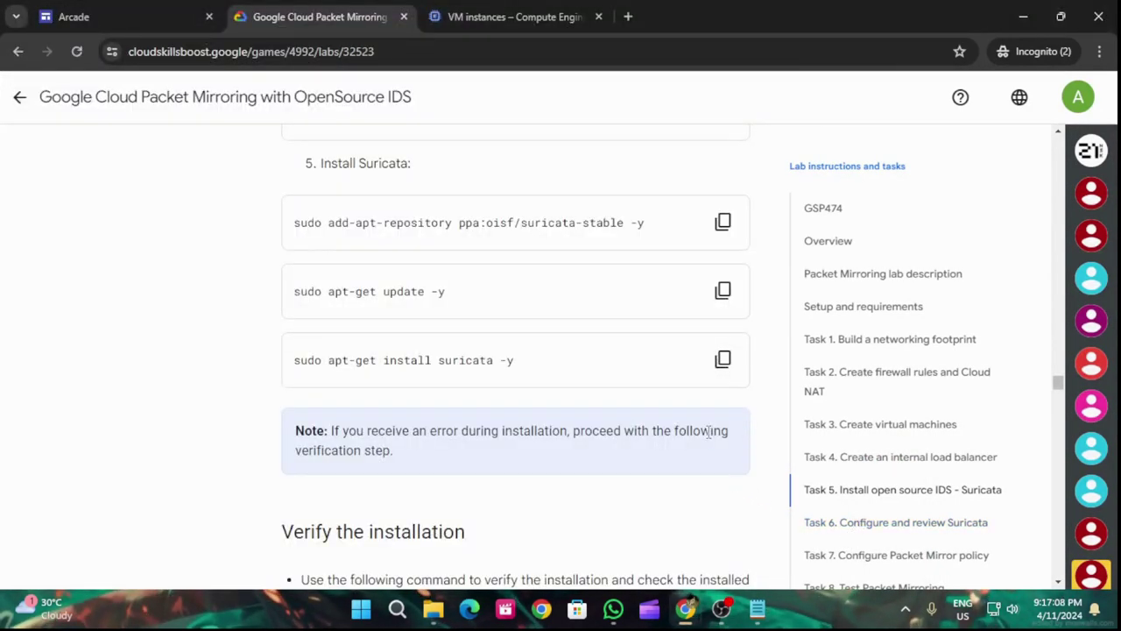
pyautogui.moveTo(686, 608)
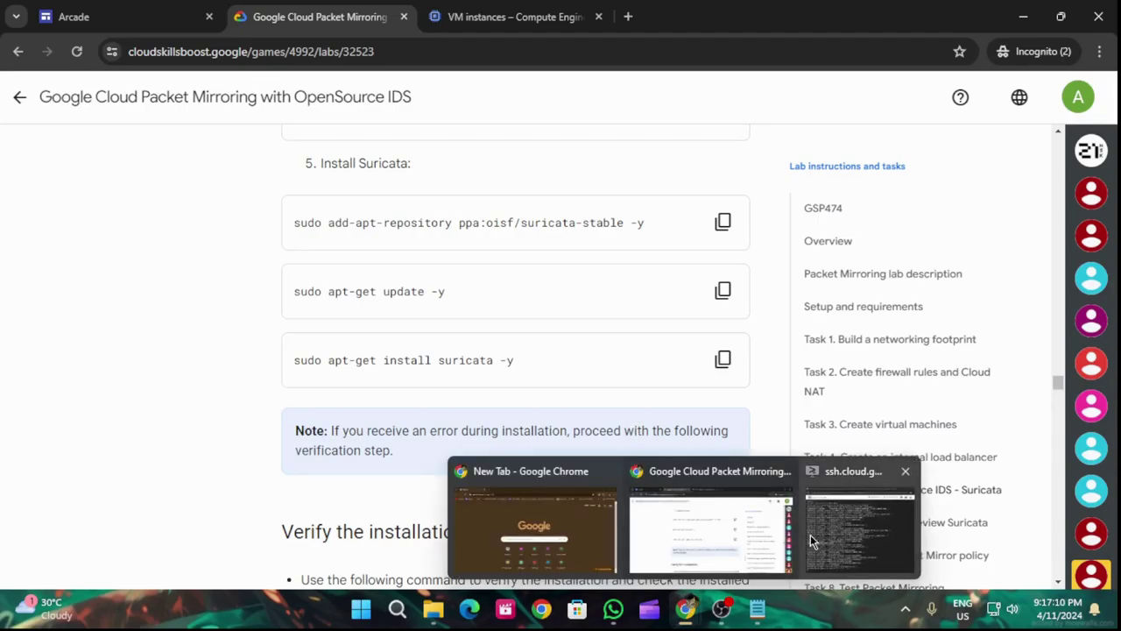
pyautogui.click(810, 534)
pyautogui.scroll(10, 486, 422)
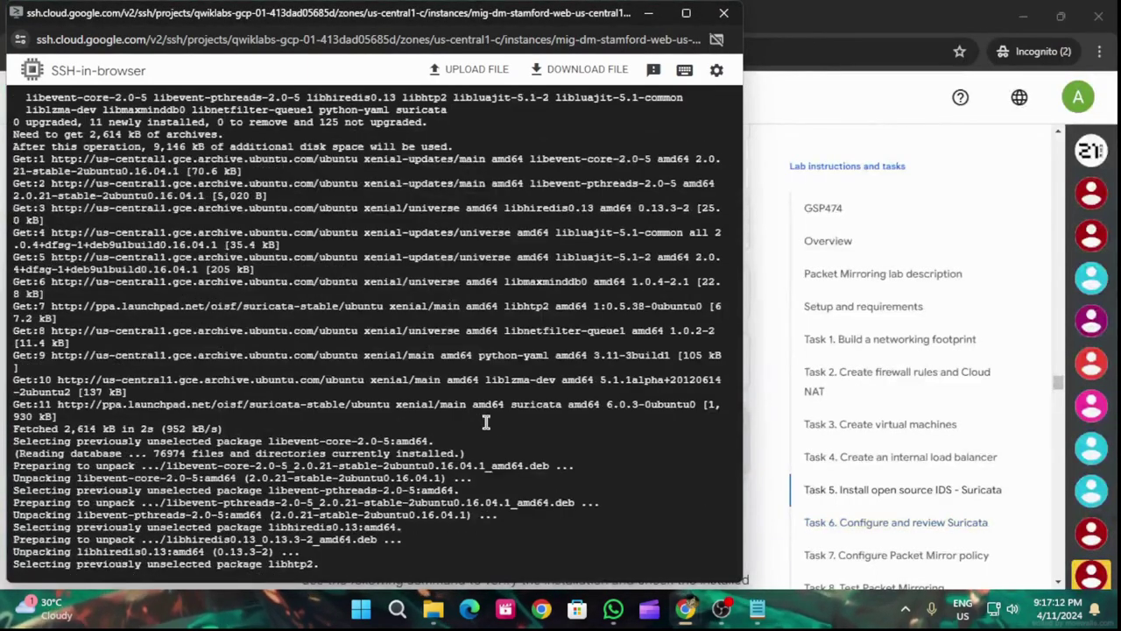
pyautogui.scroll(-8, 486, 422)
pyautogui.scroll(-5, 531, 434)
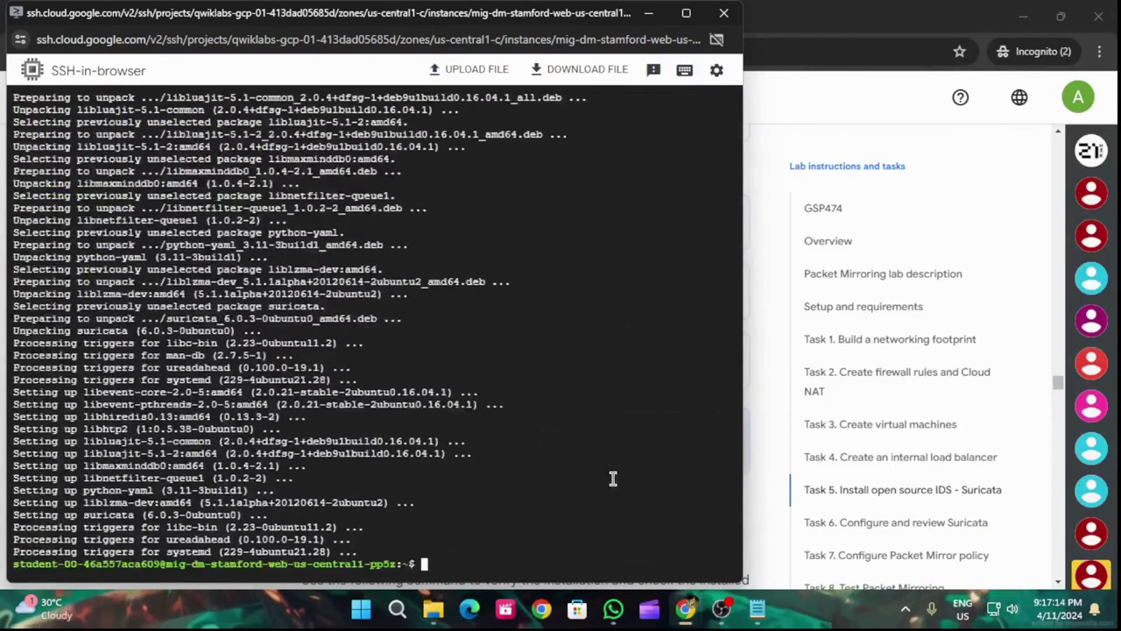
# Copy the suricata -V command from the lab's "Verify the installation" section and return to the SSH session.
pyautogui.click(763, 460)
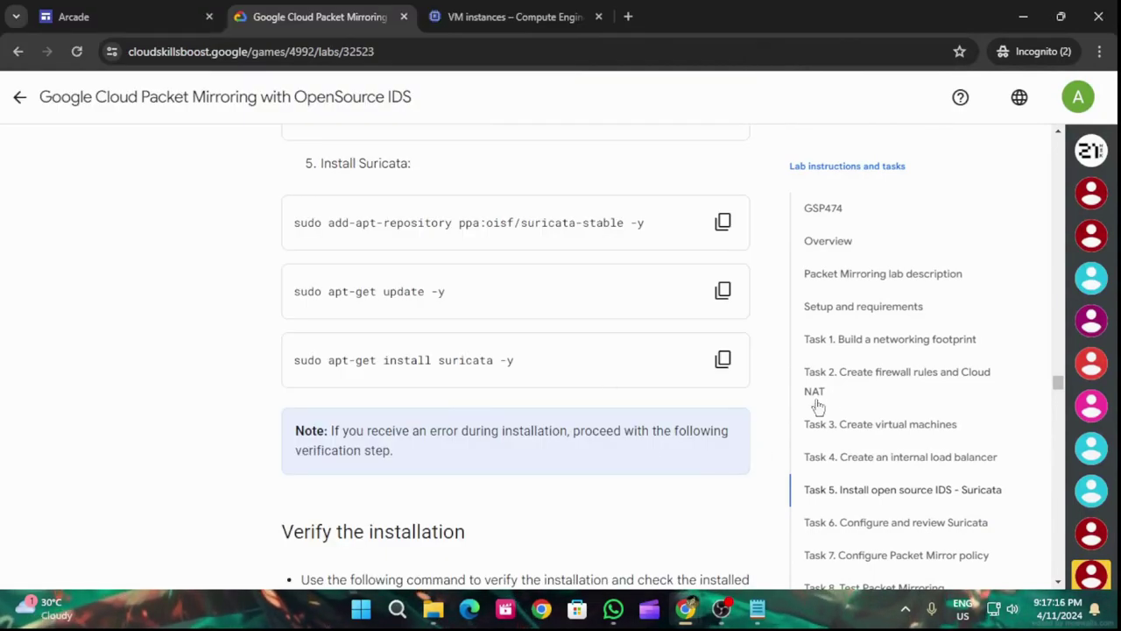
pyautogui.scroll(-4, 660, 448)
pyautogui.click(720, 337)
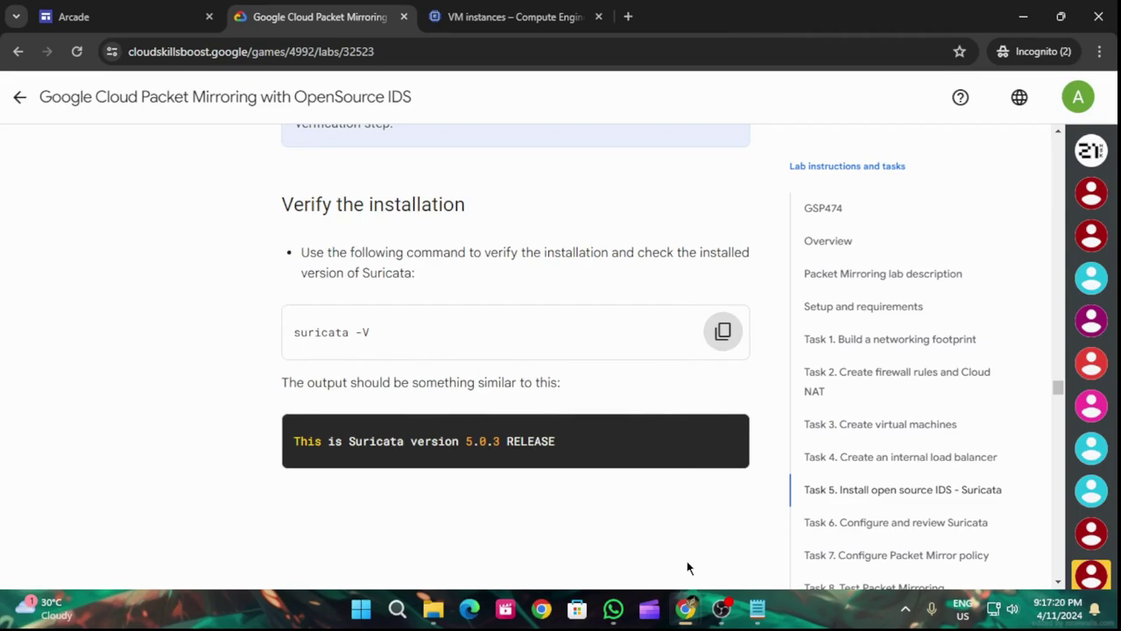
pyautogui.moveTo(686, 608)
pyautogui.click(910, 534)
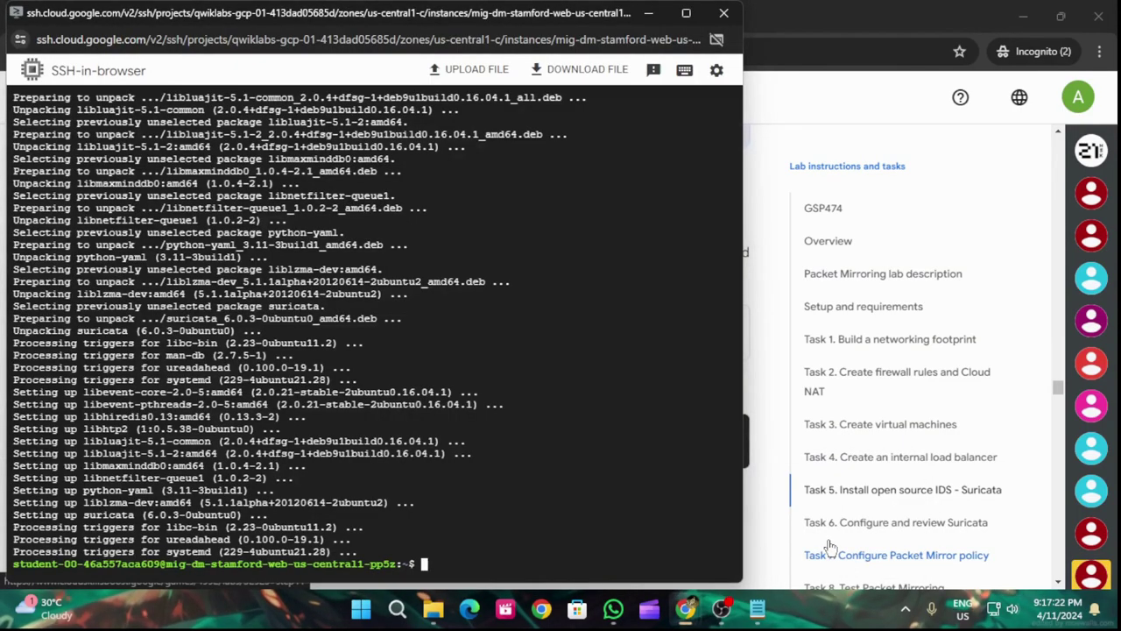